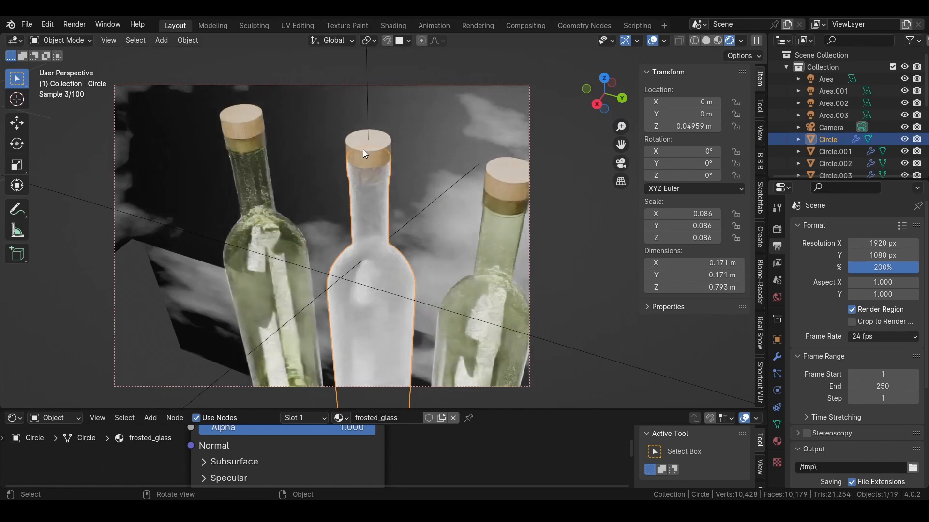
left_click(361, 139)
middle_click_drag(391, 143, 361, 180)
scroll(360, 180, "down", 8)
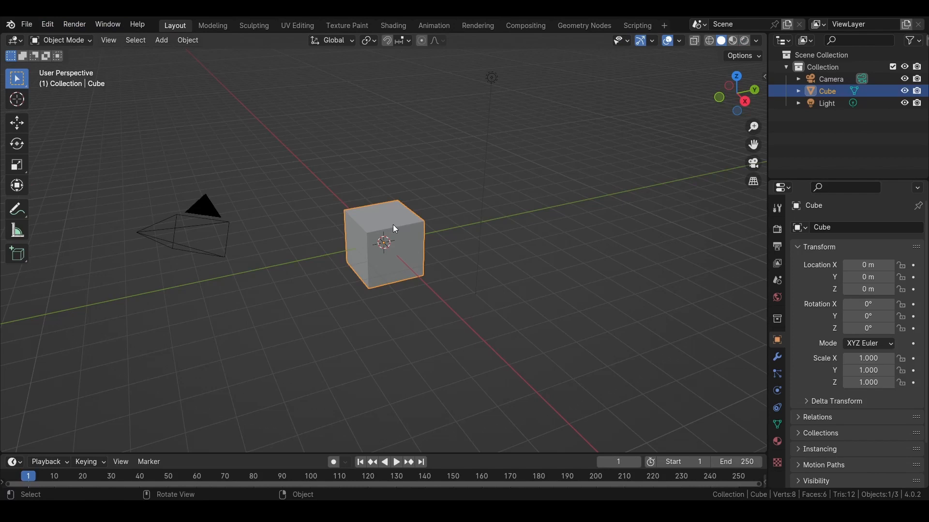
Delete every default object from the scene and add a mesh circle at the origin
key("a")
key("Delete")
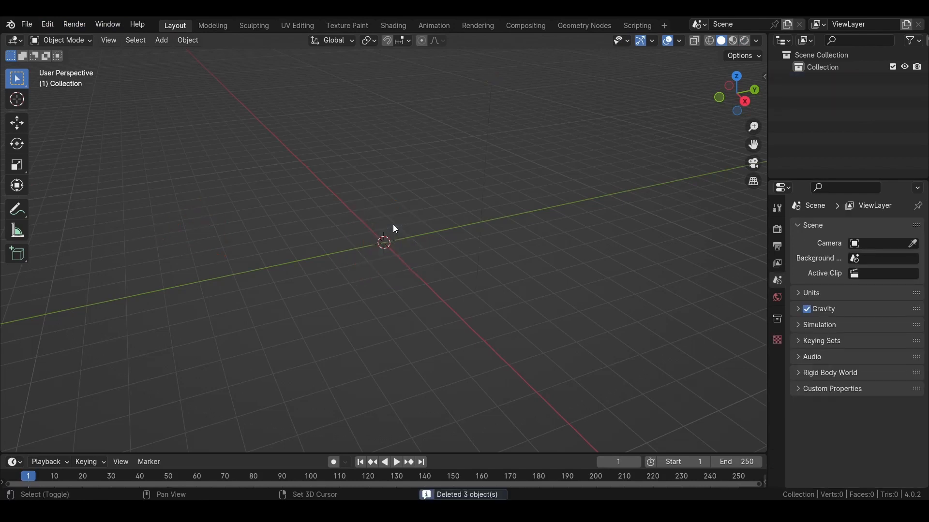
key("shift+a")
mouse_move(343, 251)
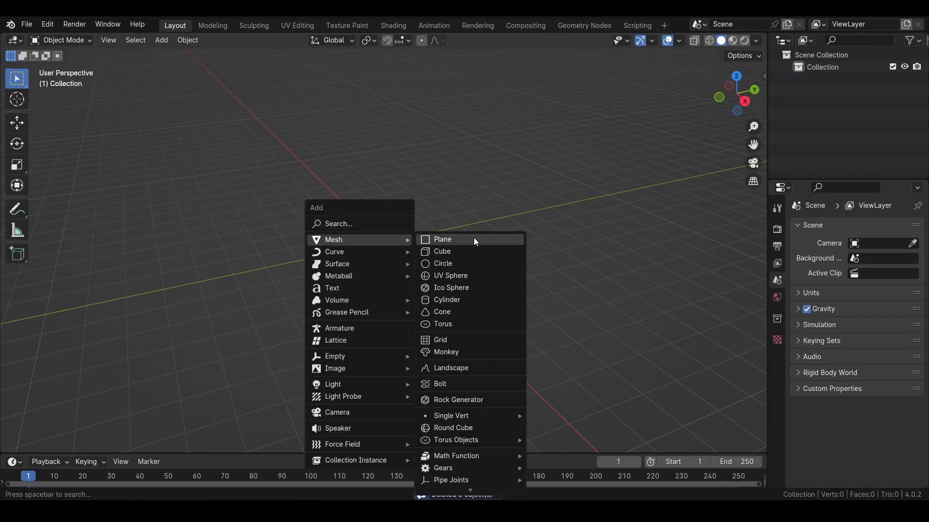
left_click(460, 264)
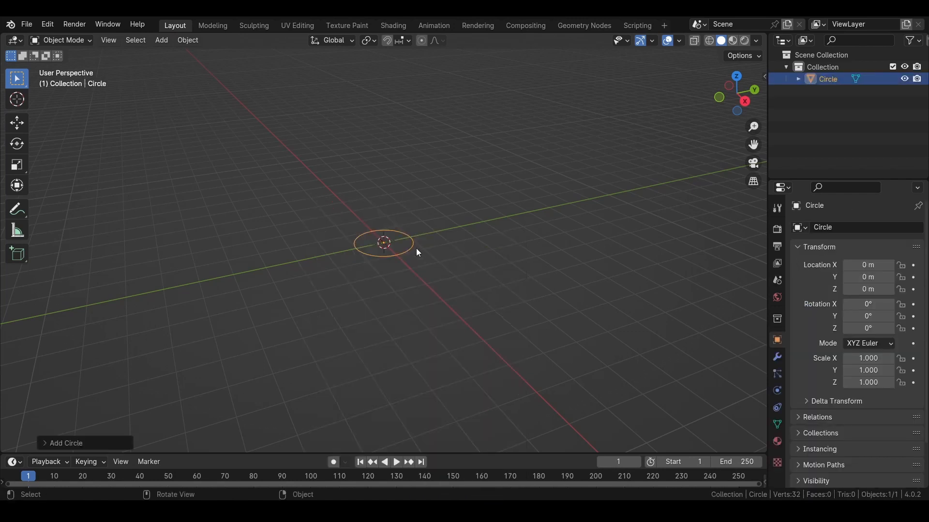
Extrude the circle's edge loop upward along Z into a tall open cylinder for the bottle body
key("Tab")
middle_click_drag(435, 228, 413, 278, "shift")
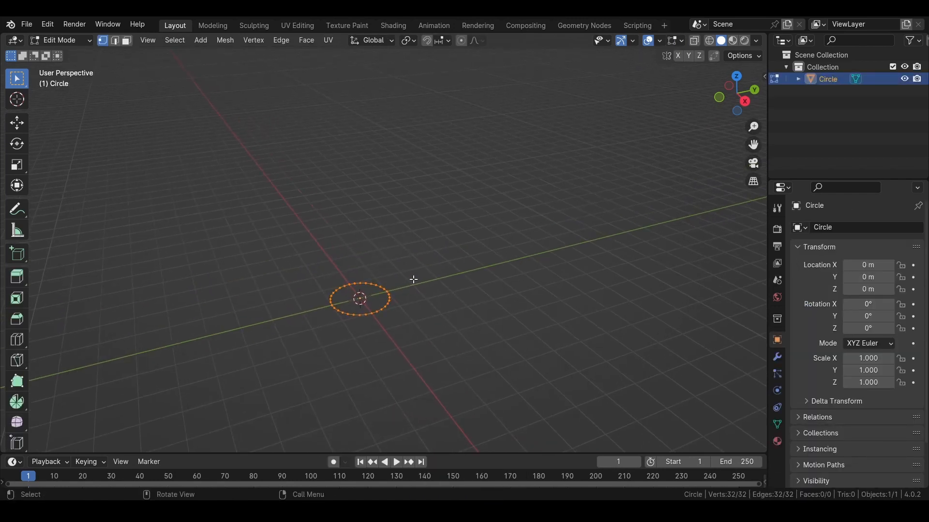
key("g")
key("z")
left_click(416, 105)
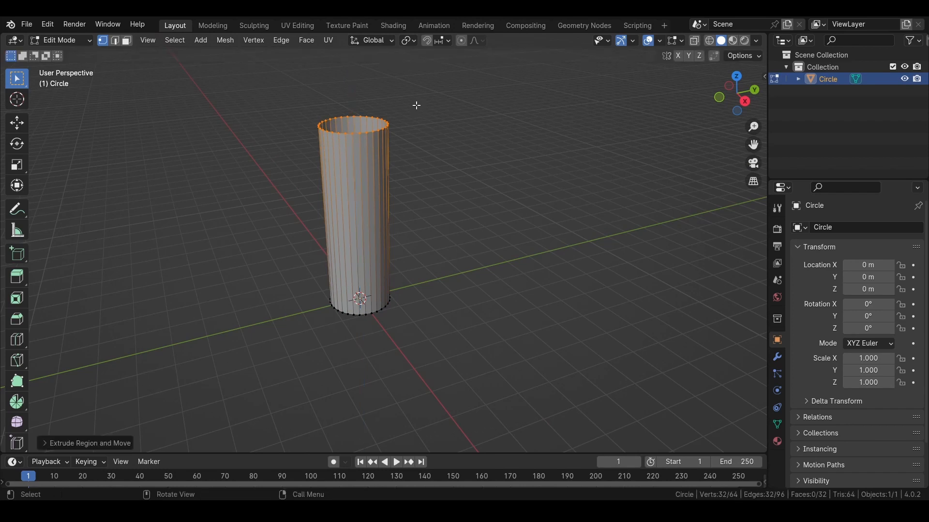
Extrude the body's top rim inward to a smaller ring and raise that ring along Z as a tapered shoulder
scroll(373, 158, "up", 1)
key("s")
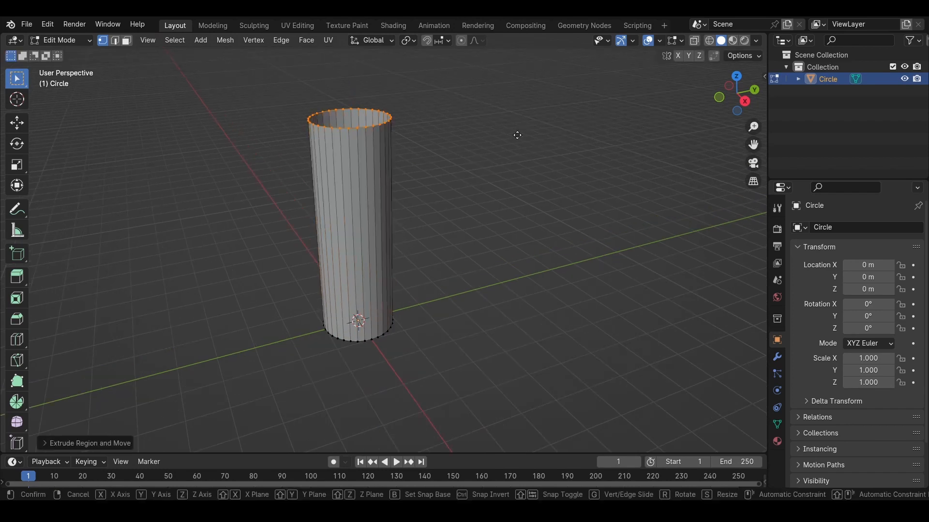
left_click(435, 124)
key("g")
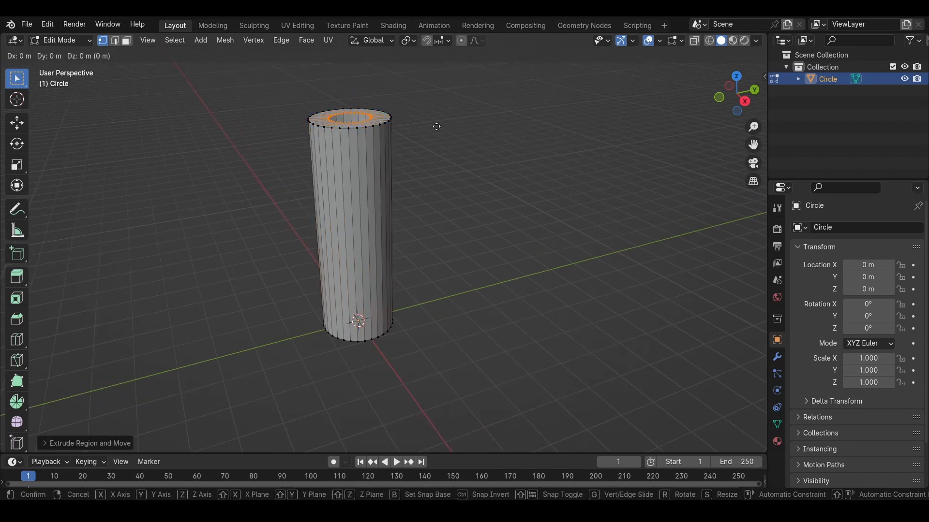
key("z")
left_click(437, 90)
Extrude the shoulder's narrow top ring about 2.16 m upward along Z to form the neck
middle_click_drag(464, 148, 461, 216, "shift")
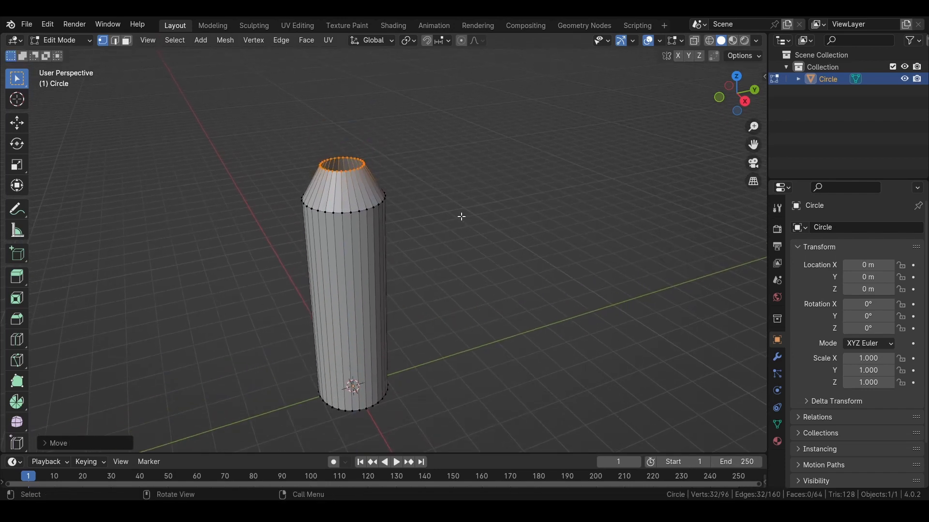
key("e")
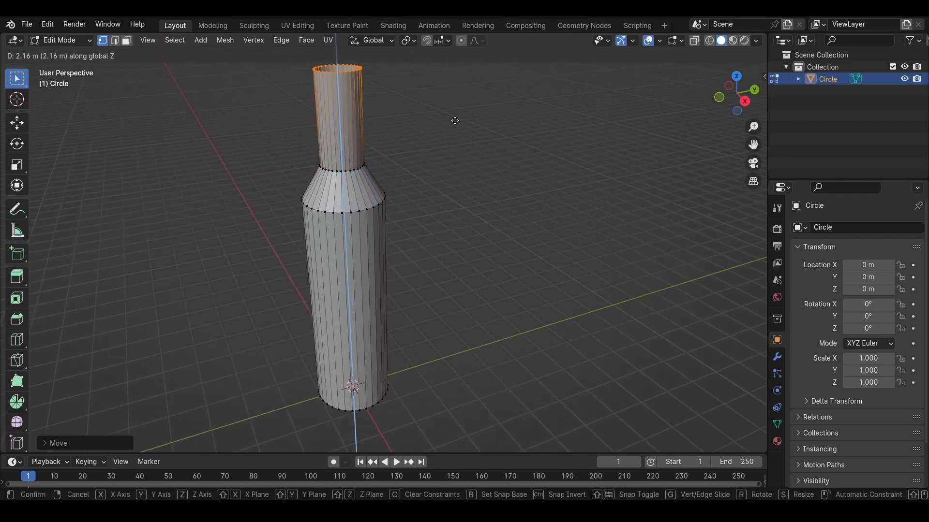
left_click(455, 120)
Extrude the neck's top rim slightly outward and then upward along Z to form a short bottle lip
middle_click_drag(403, 153, 378, 215, "shift")
scroll(388, 157, "up", 4)
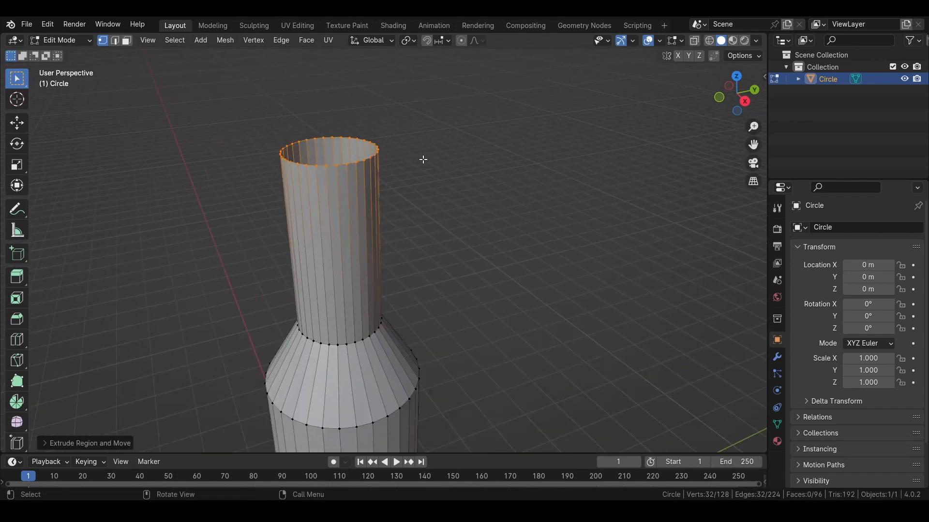
key("s")
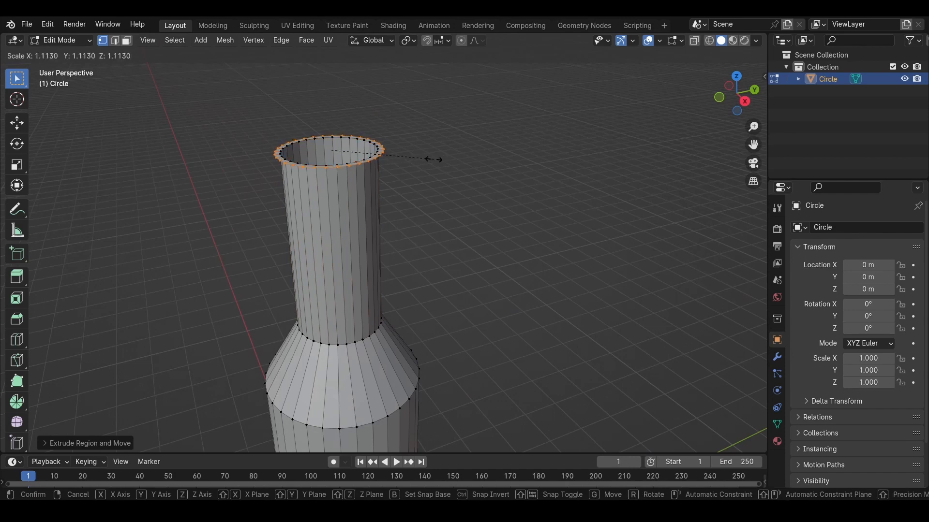
left_click(431, 160)
key("e")
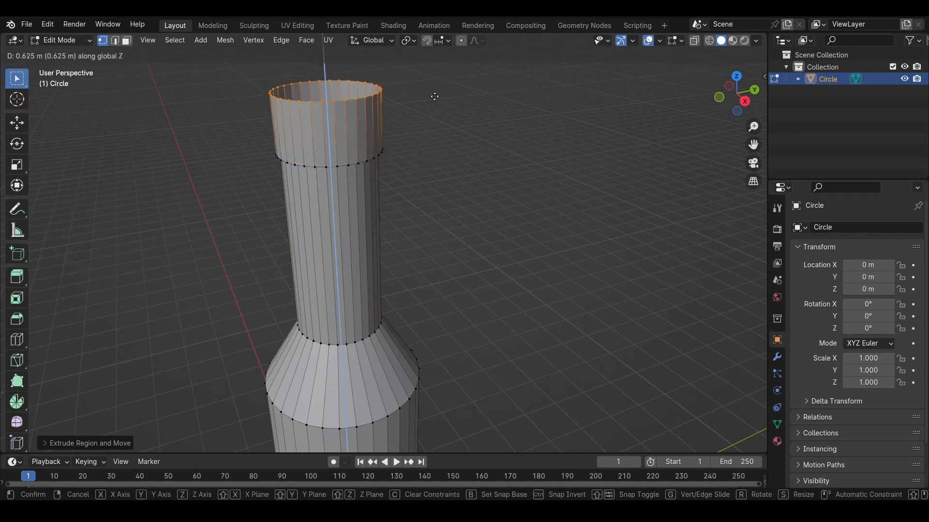
left_click(436, 119)
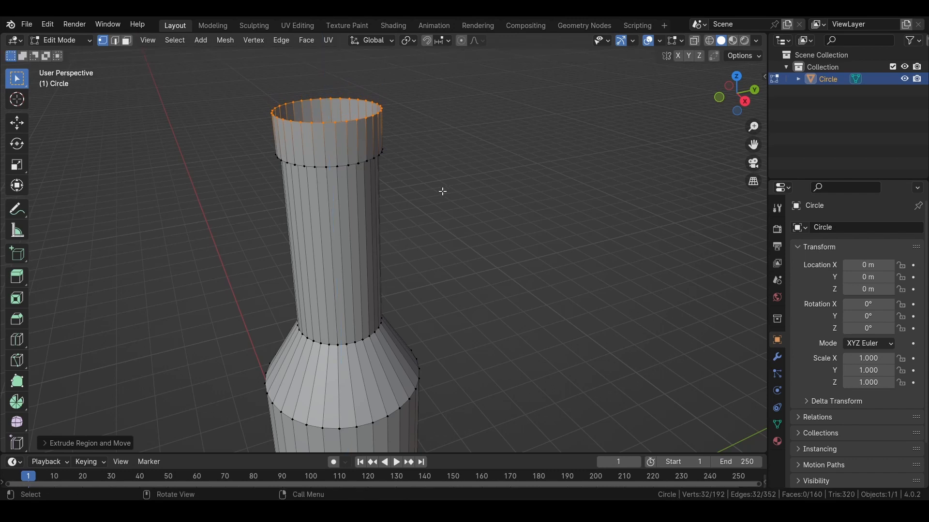
Add one edge loop around the middle of the tapered shoulder and scale it slightly outward
scroll(442, 193, "down", 5)
middle_click_drag(441, 193, 377, 160)
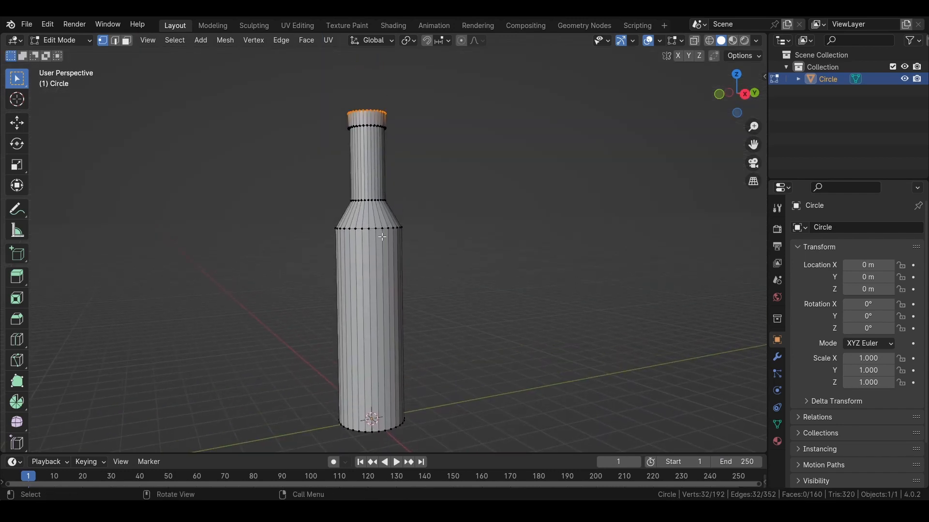
scroll(382, 237, "up", 4)
scroll(402, 192, "down", 6)
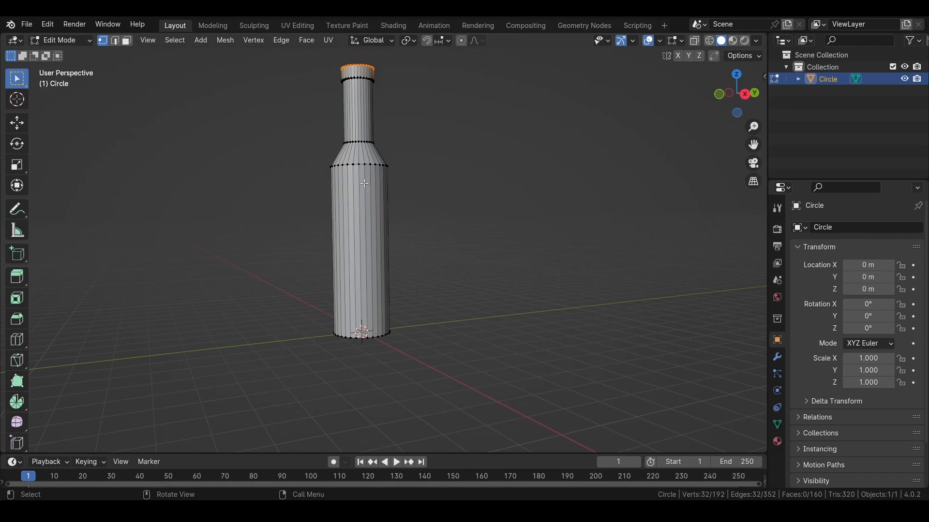
scroll(364, 183, "up", 4)
scroll(363, 203, "down", 2)
scroll(363, 221, "up", 2)
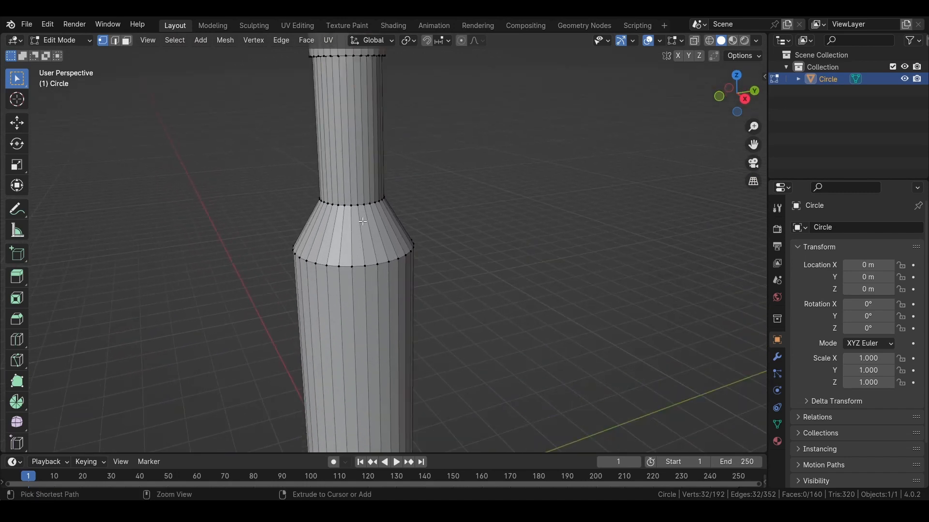
key("ctrl+r")
left_click(389, 227)
key("s")
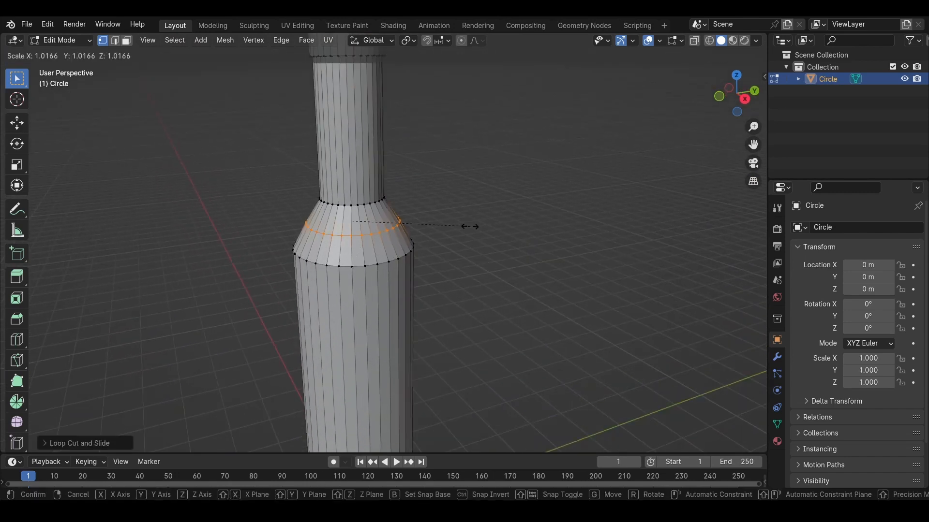
left_click(484, 226)
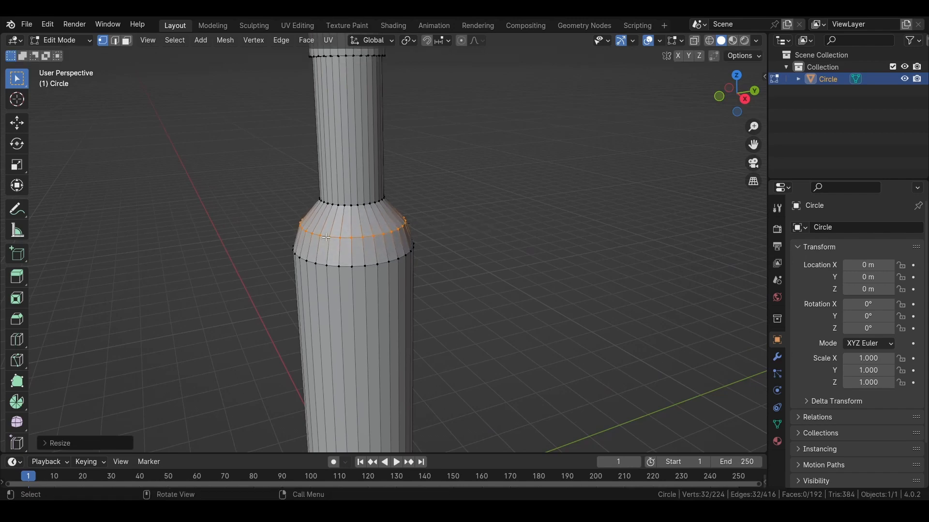
Bevel the shoulder's middle edge loop with five segments to round the shoulder
middle_click_drag(329, 236, 339, 217)
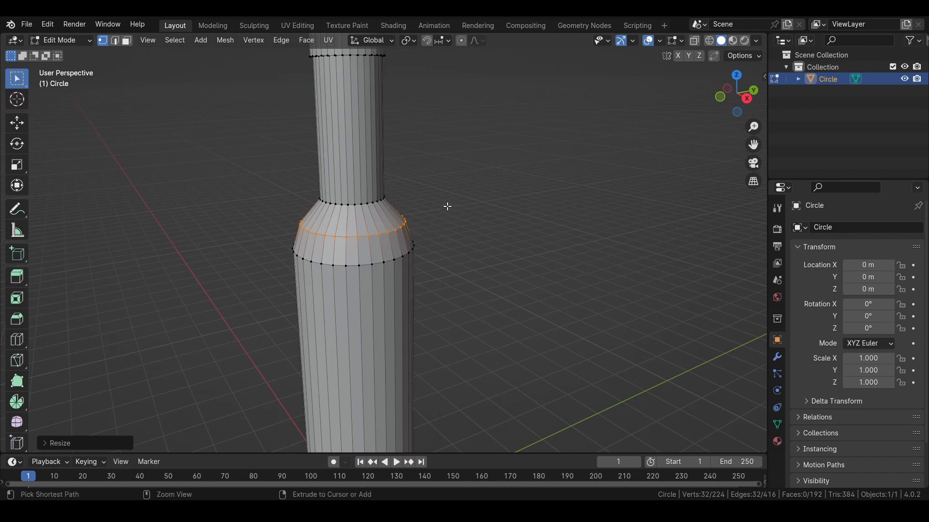
key("ctrl+b")
scroll(459, 204, "up", 4)
left_click(431, 243)
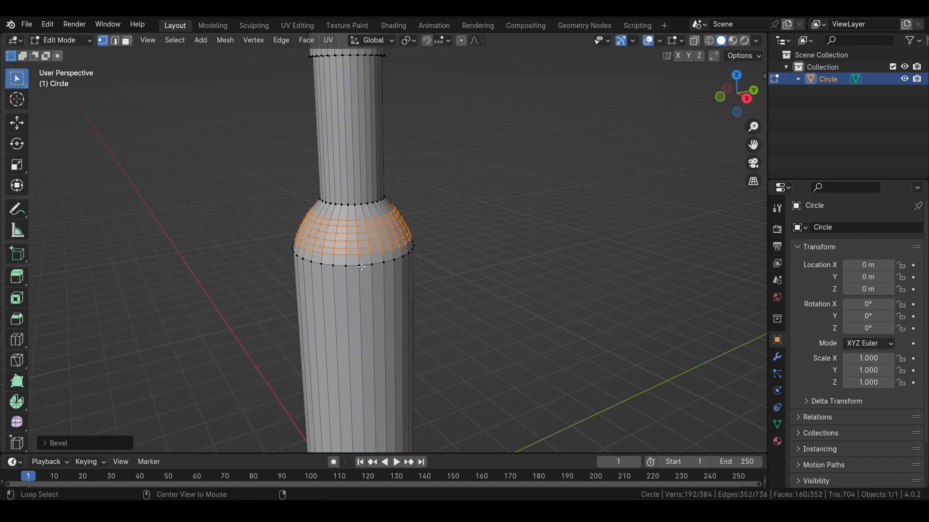
Bevel the edge loop between the shoulder and the body with three segments
left_click(411, 253, "alt")
key("ctrl+b")
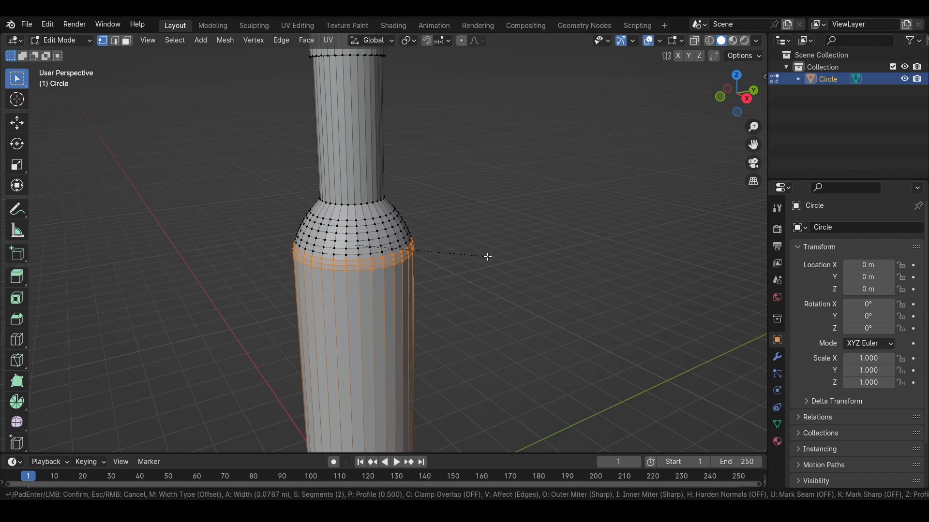
left_click(487, 257)
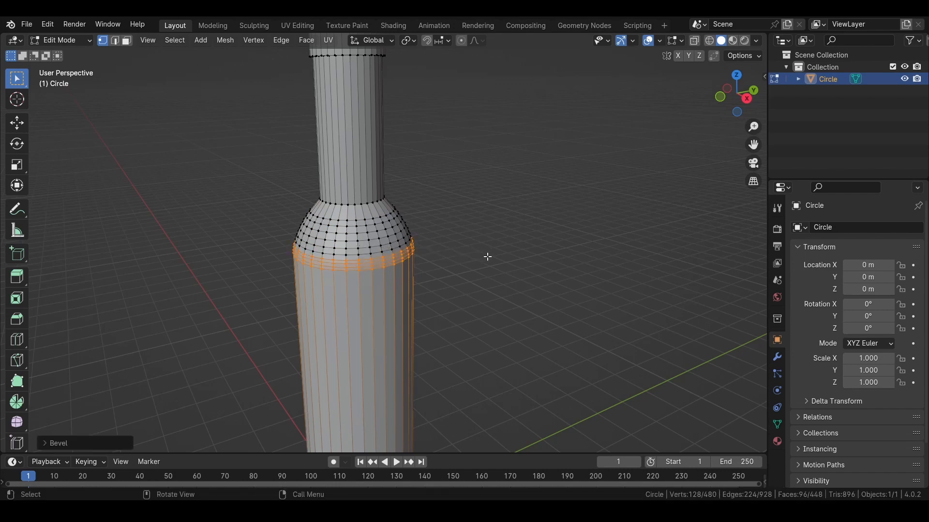
Bevel the edge loop where the neck meets the shoulder with three segments
mouse_move(363, 262)
middle_mouse_down()
mouse_move(342, 214)
mouse_move(382, 264)
middle_mouse_up()
key("Tab")
scroll(382, 264, "down", 3)
scroll(379, 260, "up", 4)
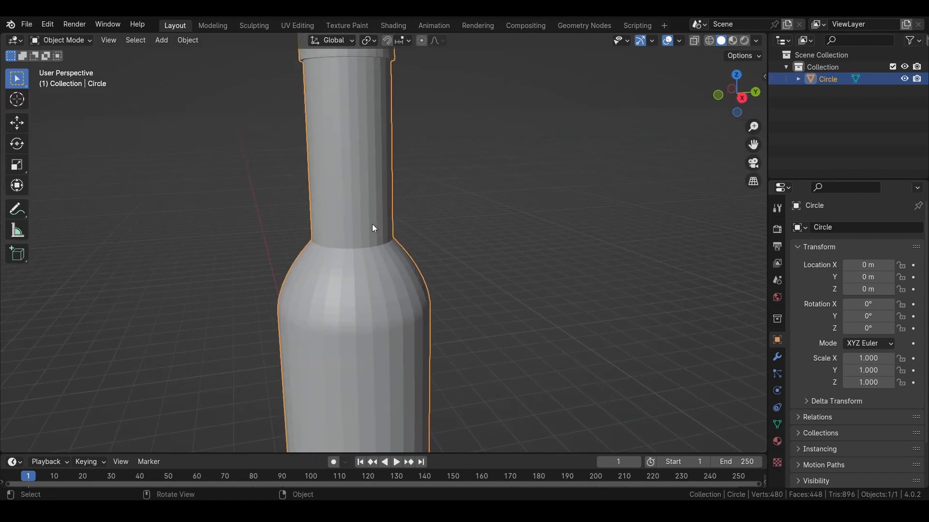
key("Tab")
left_click(397, 249, "alt")
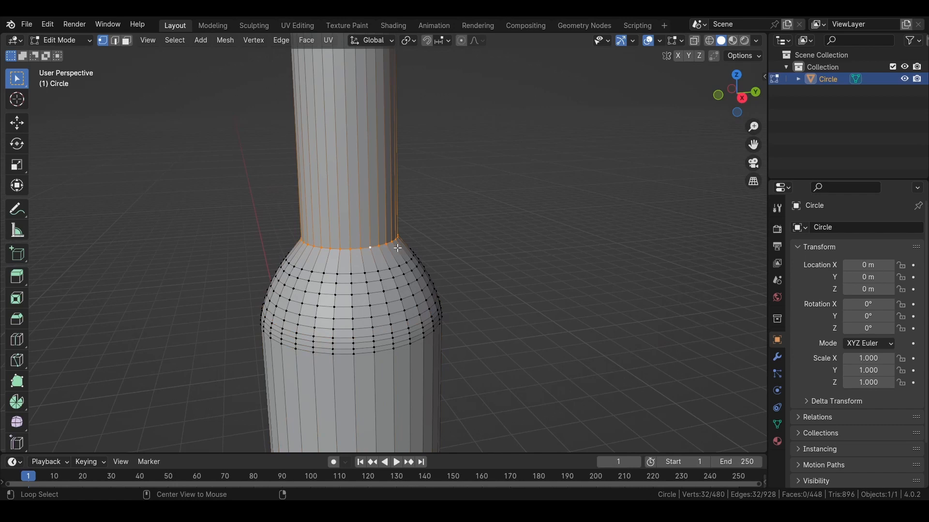
key("ctrl+b")
left_click(450, 249)
Close the bottle's open base by filling its bottom edge loop with a face
scroll(379, 206, "down", 5)
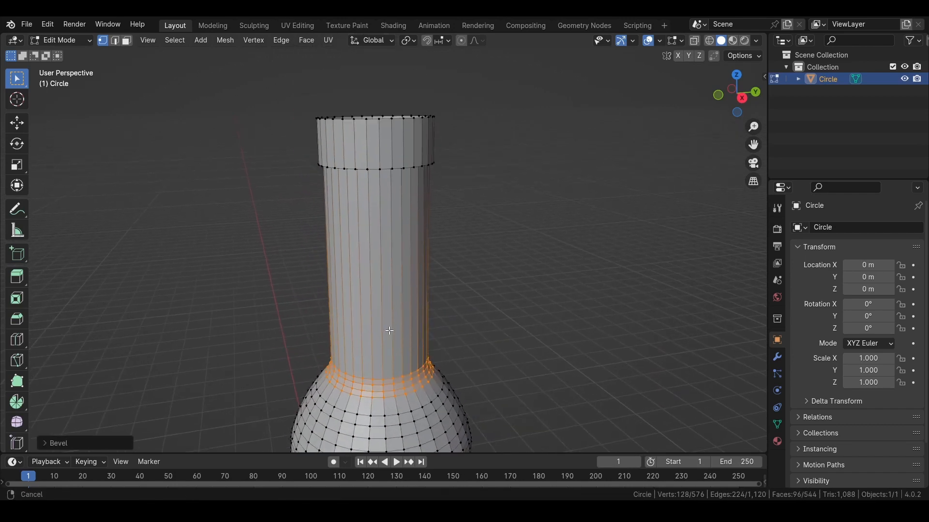
scroll(380, 206, "down", 3)
middle_click_drag(380, 435, 390, 266, "shift")
scroll(390, 266, "up", 5)
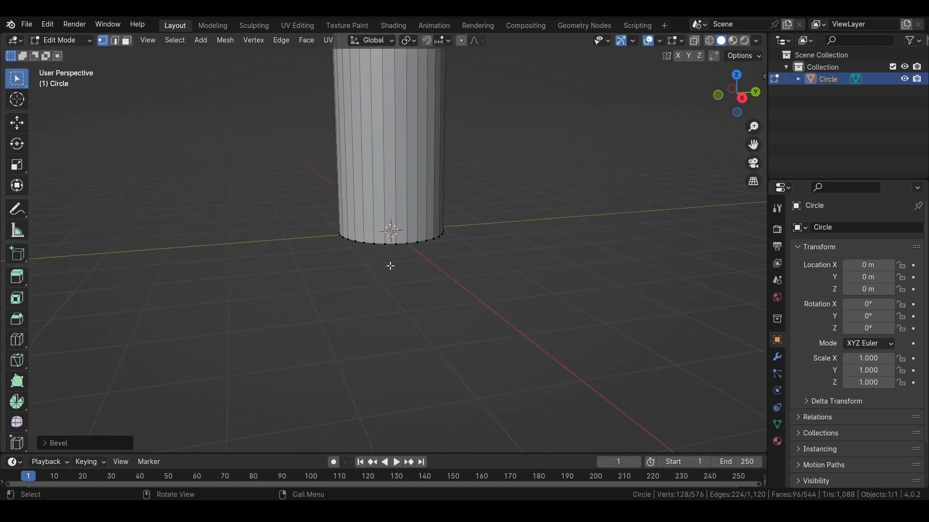
left_click(443, 251, "alt")
middle_click_drag(385, 224, 406, 210)
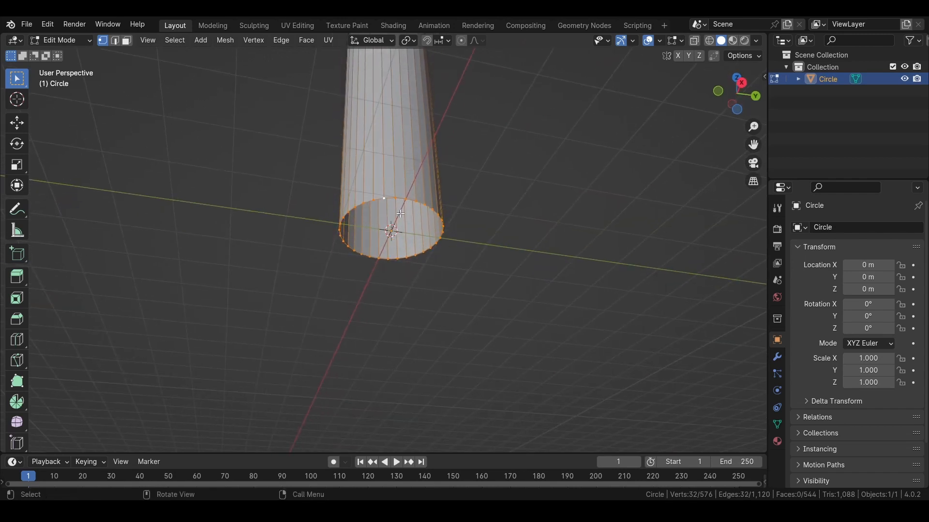
key("f")
Bevel the edge around the bottle's base with three segments and return to Object Mode
key("ctrl+b")
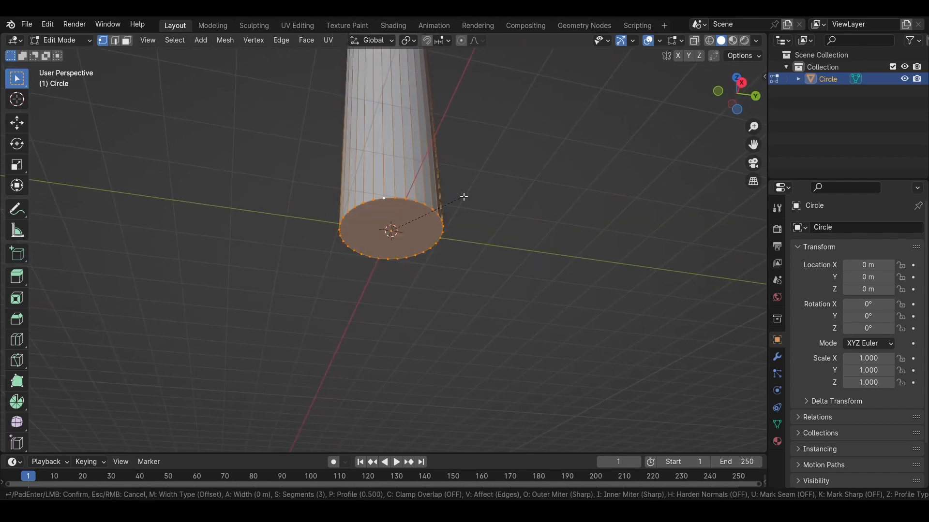
scroll(471, 193, "up", 3)
left_click(471, 193)
key("Tab")
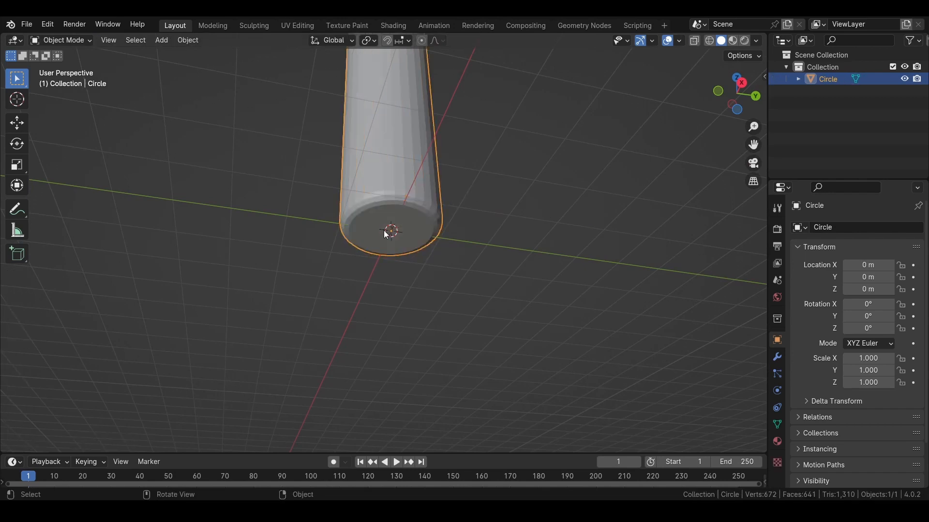
Inset the bottle's bottom face and move the inner face upward along Z to make a concave base
key("Tab")
left_click(378, 206)
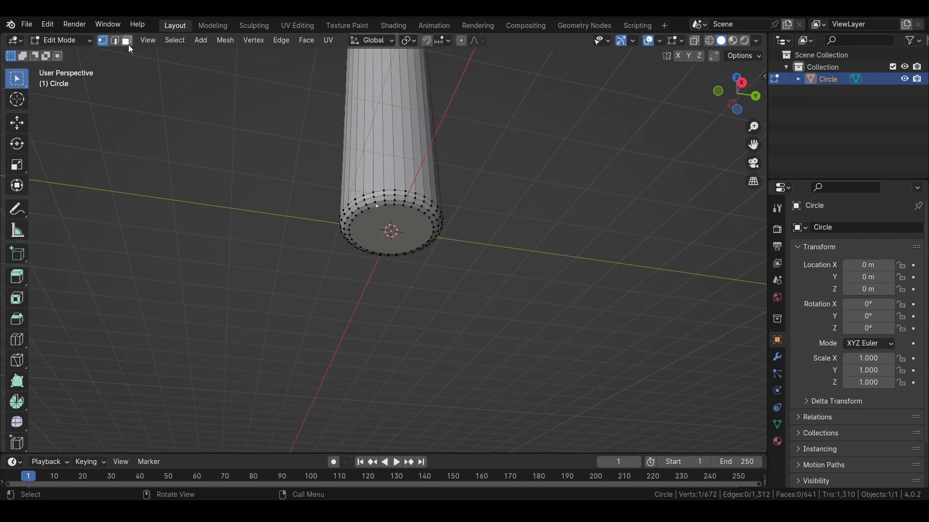
left_click(127, 42)
left_click(397, 229)
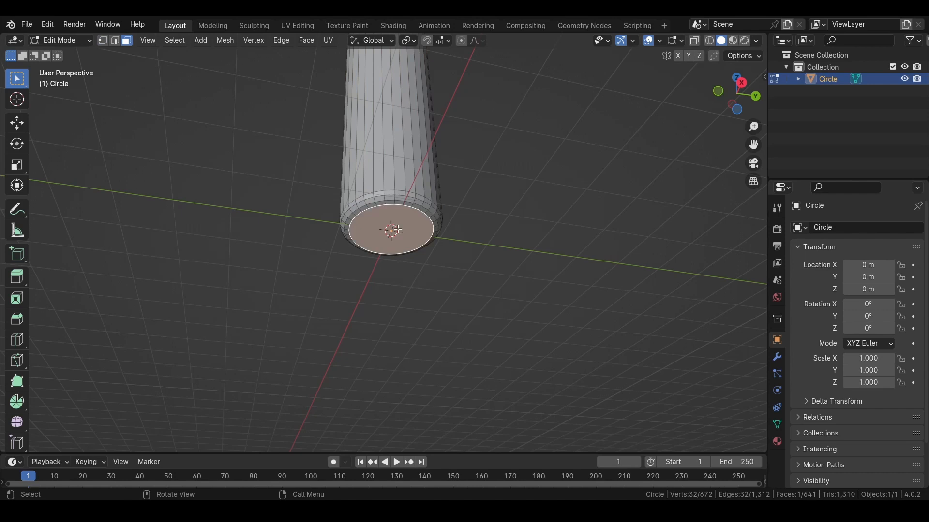
key("i")
left_click(561, 240)
key("g")
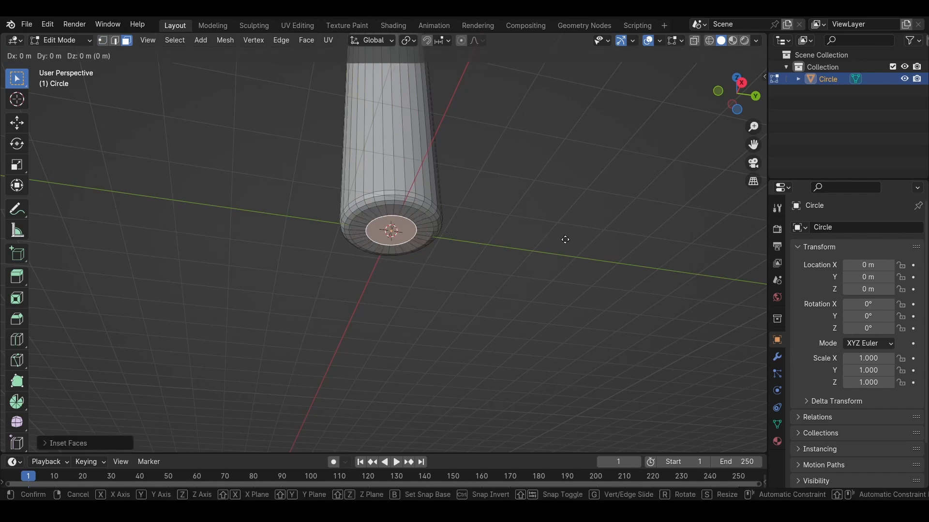
key("z")
left_click(564, 238)
Return to Object Mode and apply smooth shading to the bottle
key("Tab")
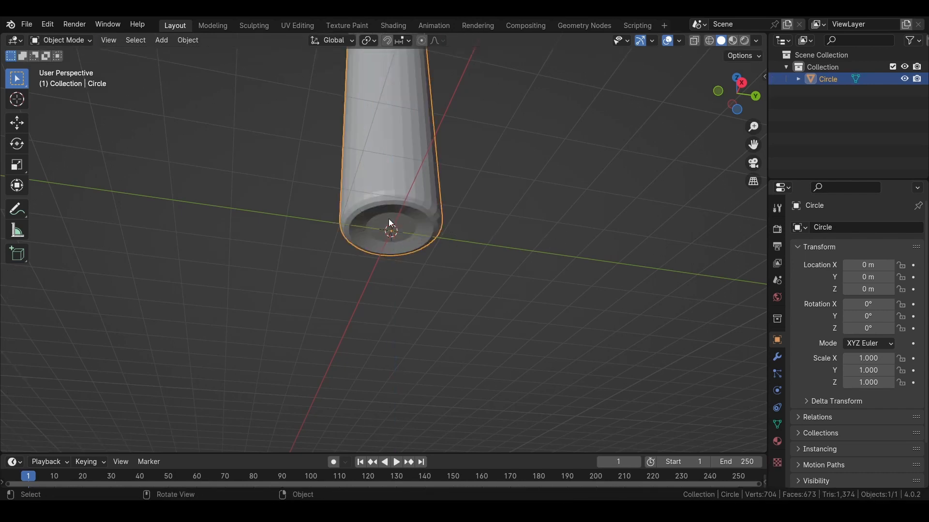
right_click(385, 173)
left_click(334, 172)
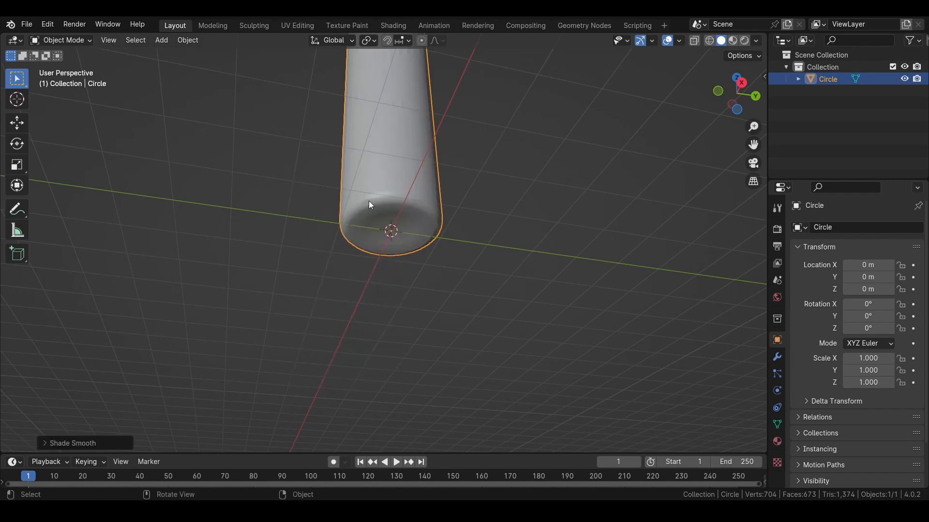
Add a Solidify modifier to the bottle and set its thickness to -0.03 m
middle_click_drag(390, 152, 388, 293)
left_click(779, 361)
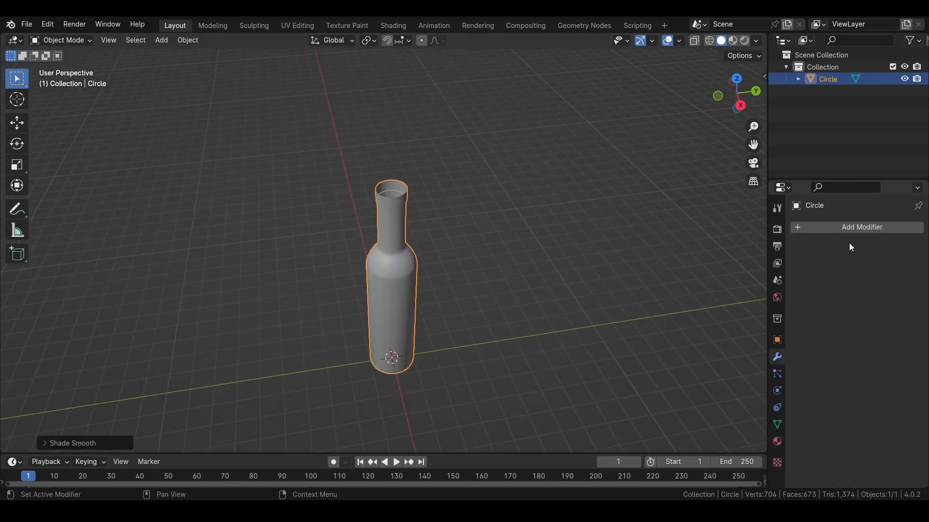
left_click(850, 231)
left_click(850, 232)
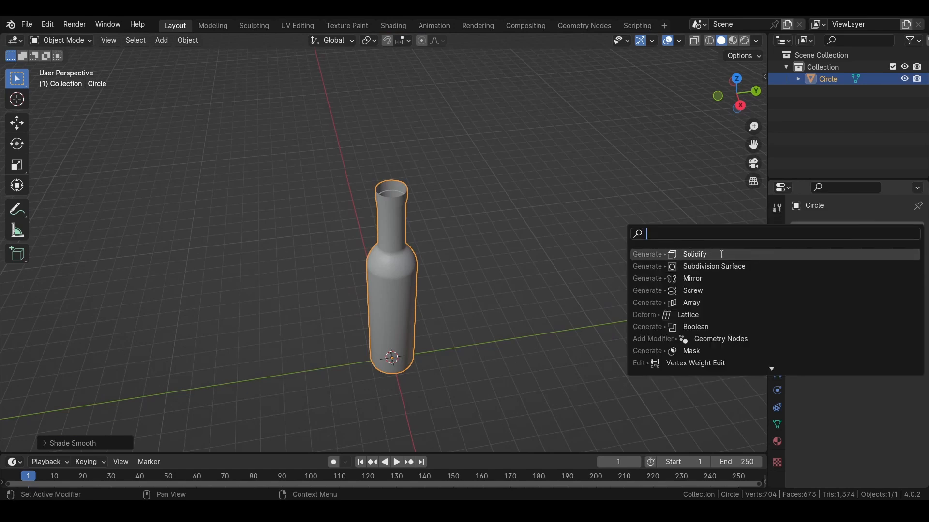
left_click(722, 254)
scroll(387, 214, "up", 2)
scroll(398, 188, "up", 3)
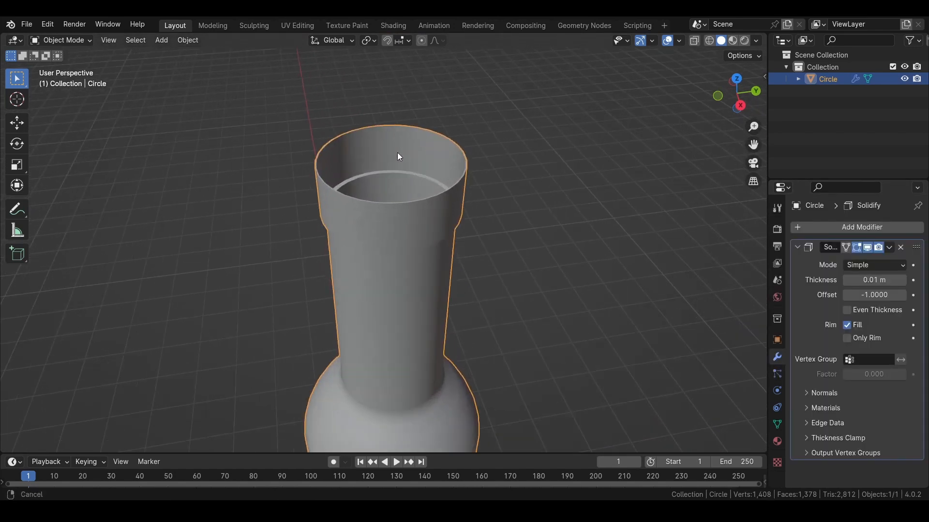
left_click_drag(875, 280, 859, 280)
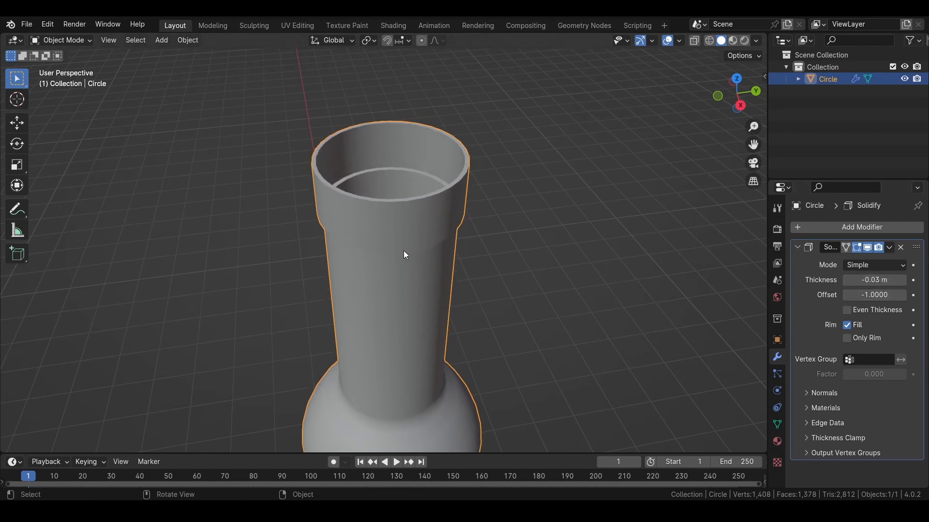
Duplicate the lip's face loop in place, separate it into its own object, and return to Object Mode
key("Tab")
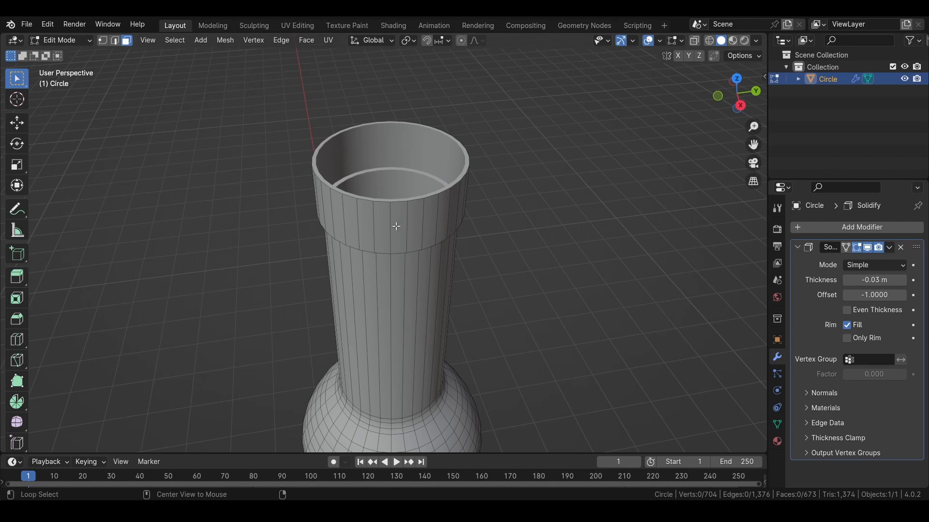
left_click(391, 223, "alt")
key("shift+d")
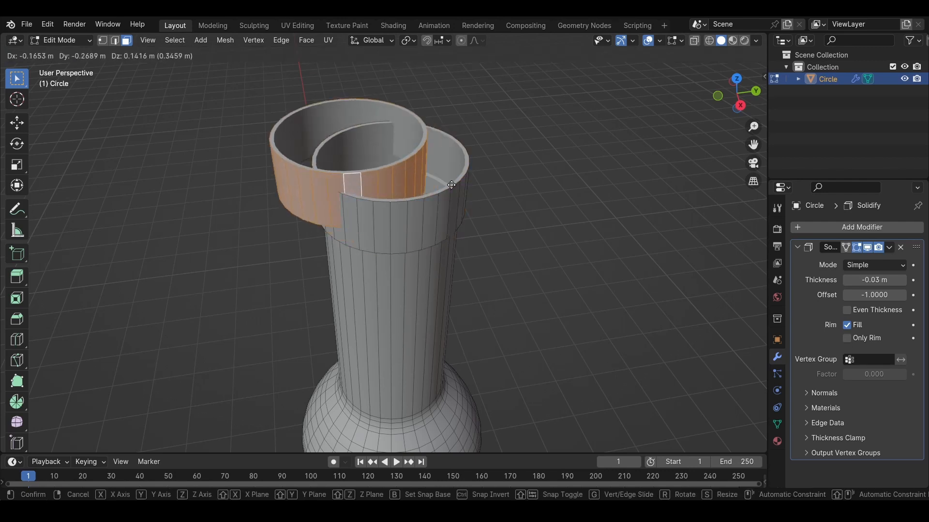
right_click(444, 180)
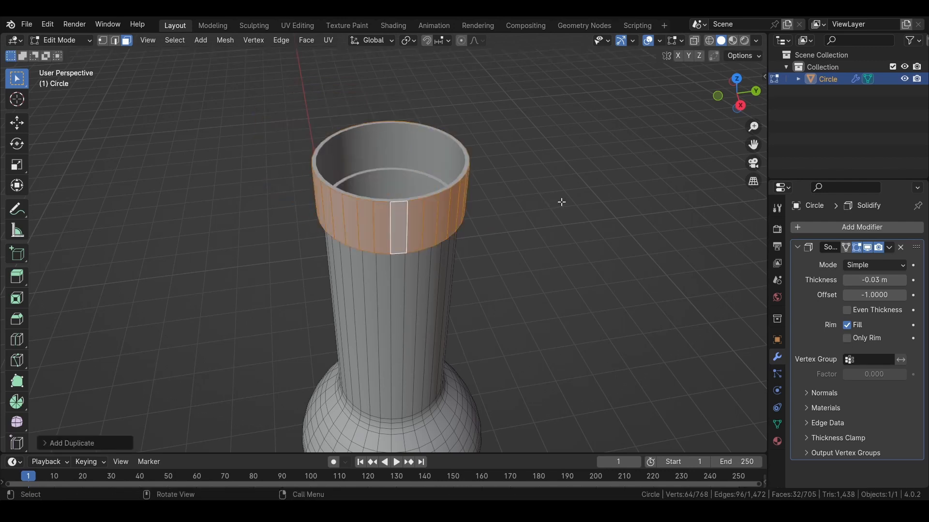
key("p")
left_click(544, 205)
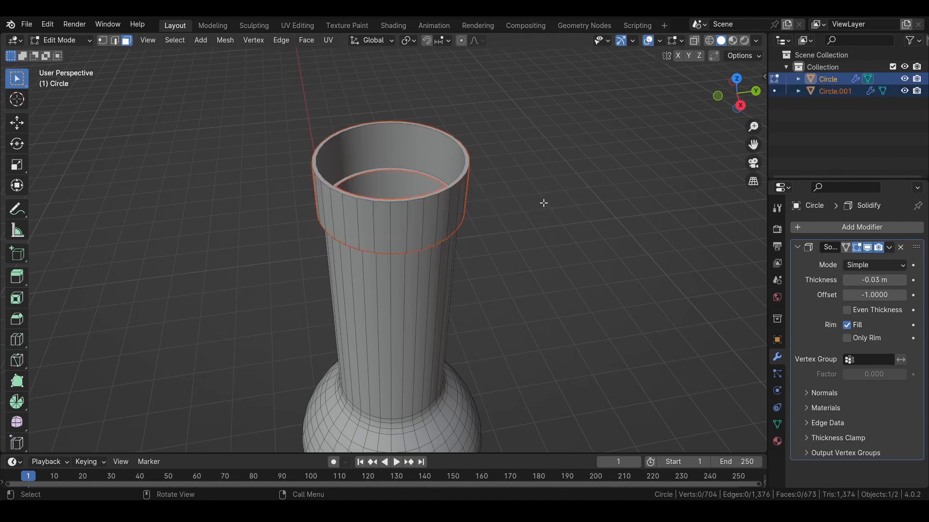
key("Tab")
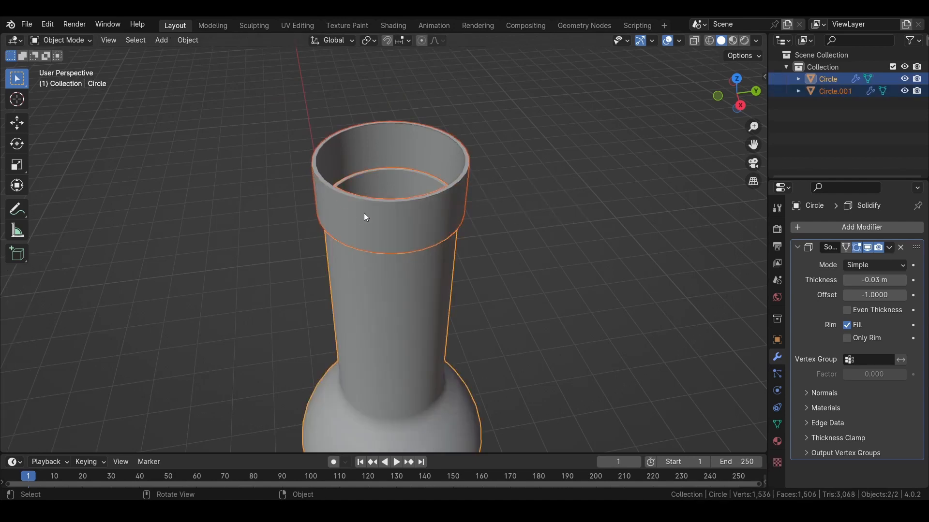
Try to rename the separated lip ring as top
left_click(828, 92)
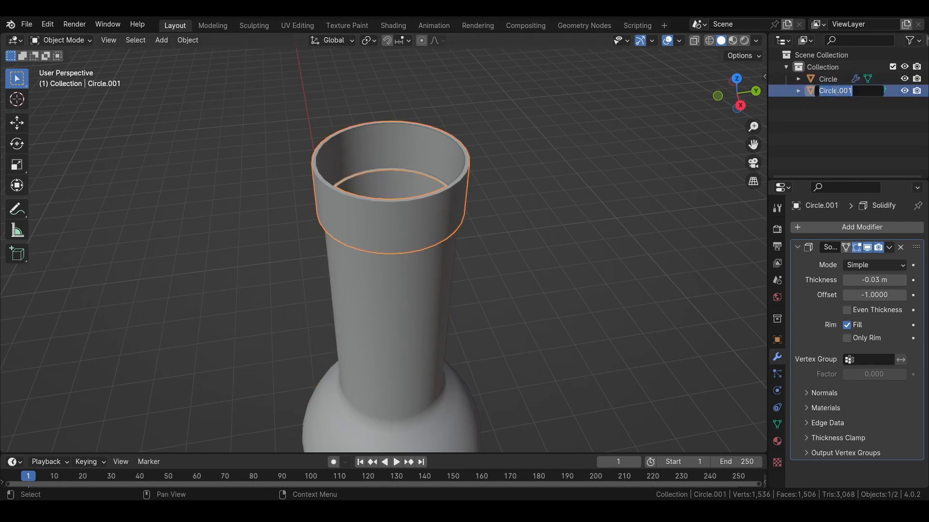
type("top")
key("Return")
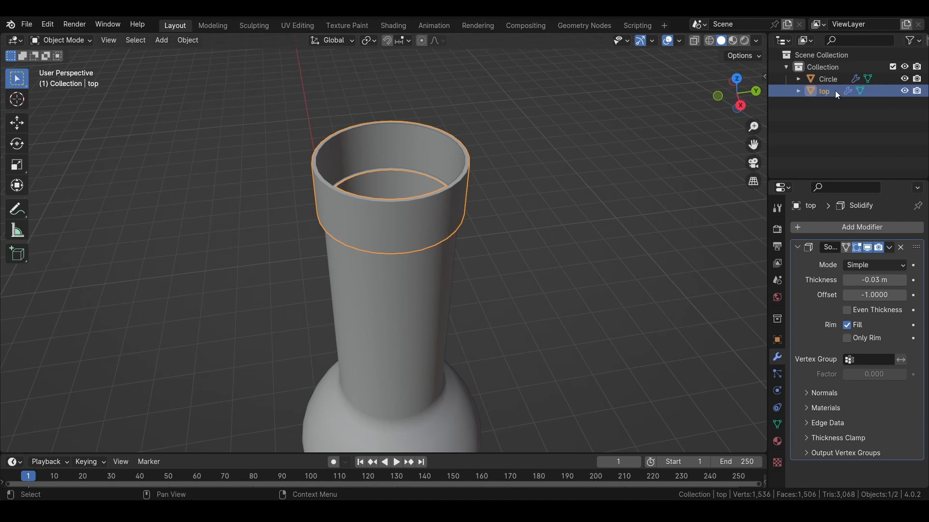
key("ctrl+z")
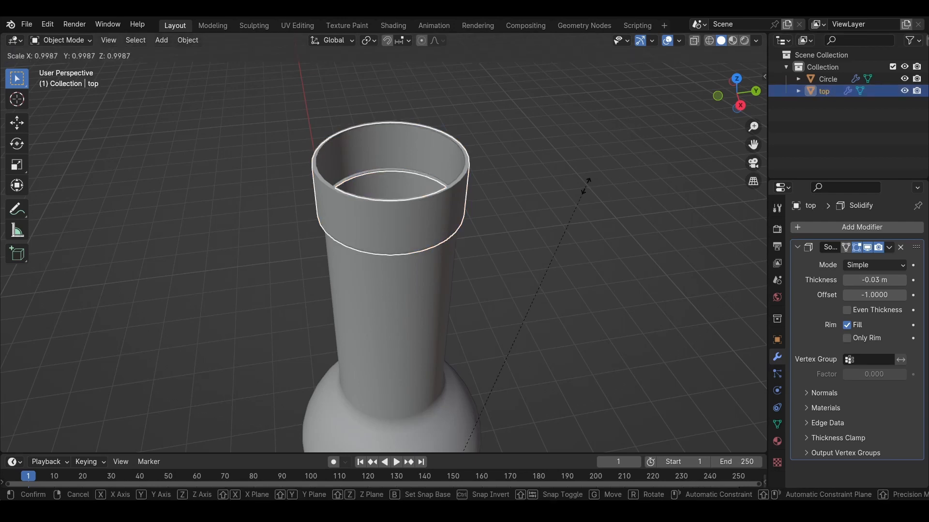
Set the separated ring's origin to Center of Mass (Surface) and scale the ring down to about 0.95
right_click(397, 220)
mouse_move(353, 269)
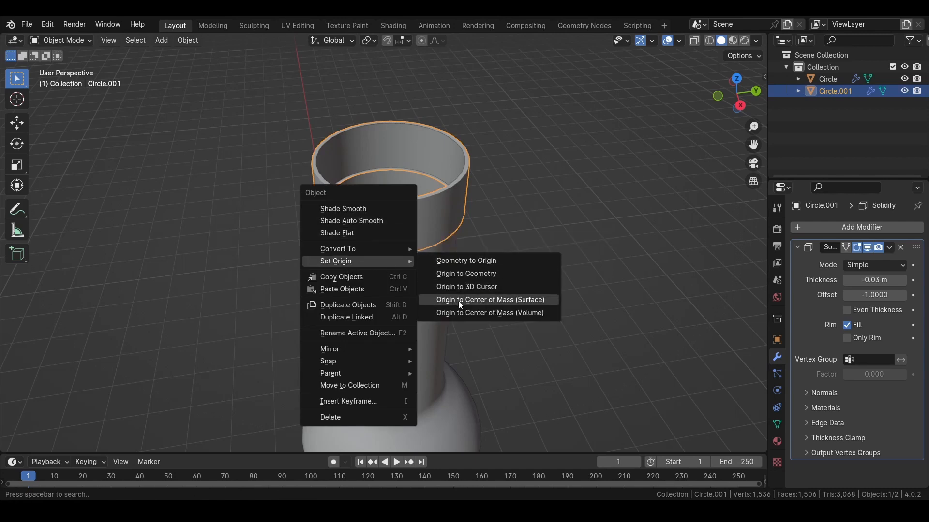
left_click(520, 298)
scroll(468, 187, "up", 3)
key("s")
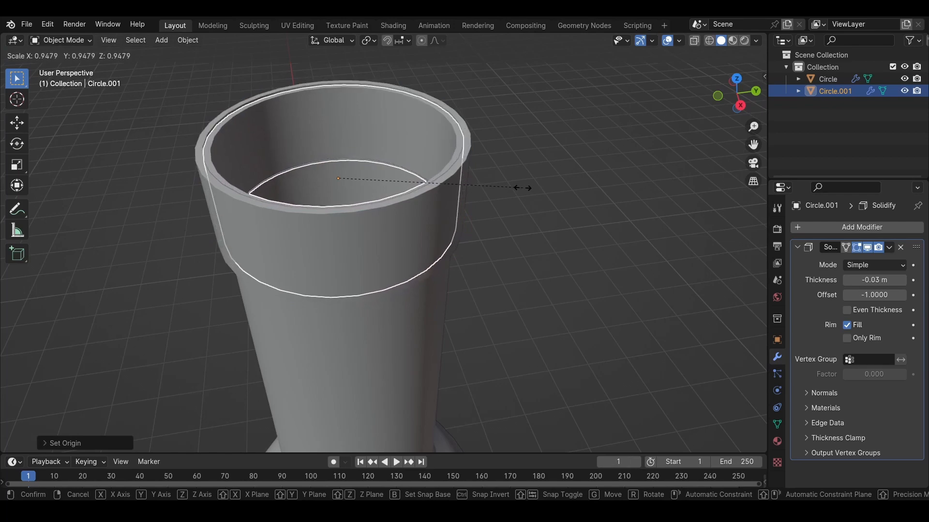
left_click(521, 189)
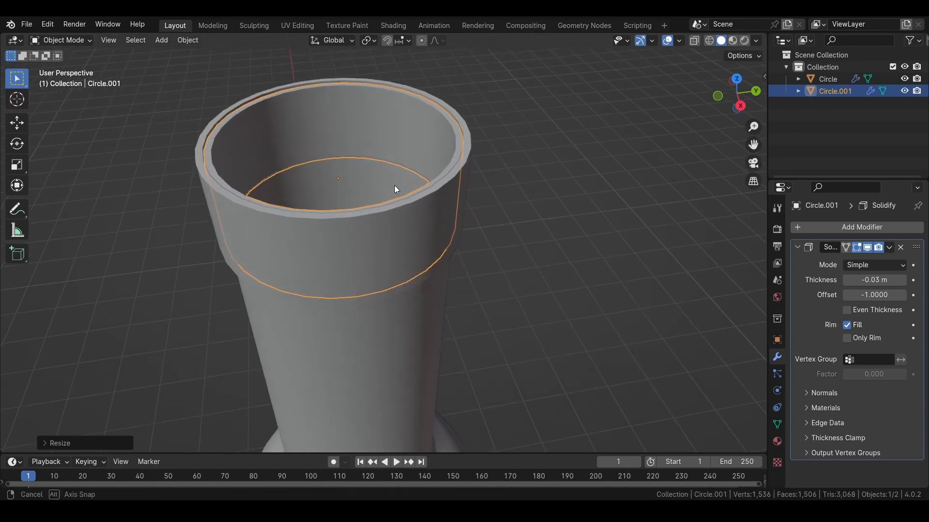
Enter Edit Mode on the separated ring and turn off its Solidify modifier's display in Edit Mode
middle_click_drag(393, 185, 412, 222)
scroll(376, 189, "up", 4)
key("Tab")
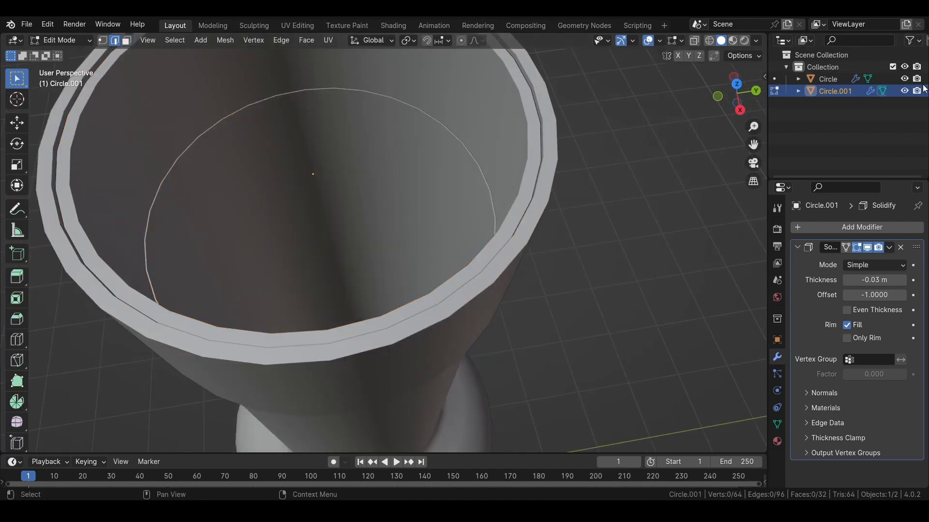
left_click(856, 248)
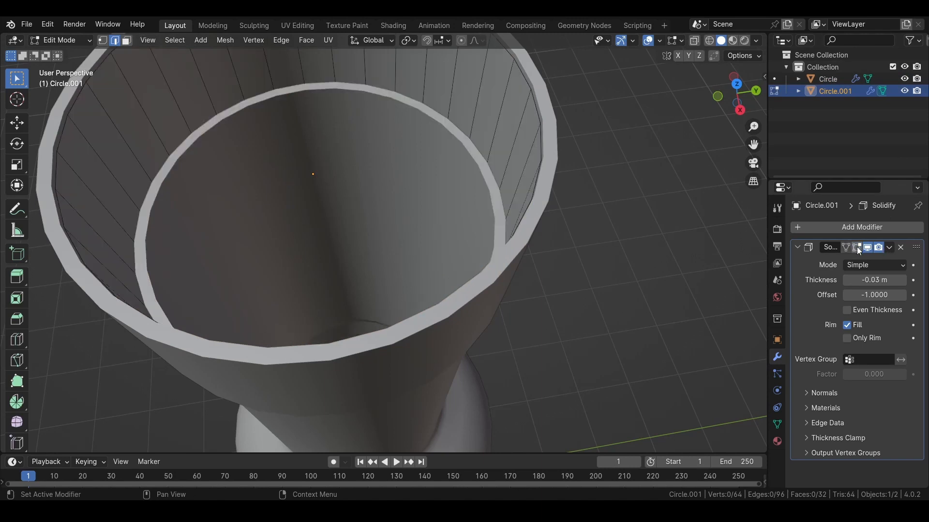
Select the ring's lower edge loop with X-ray on, then extrude it and scale it slightly inward
middle_click_drag(344, 124, 267, 91)
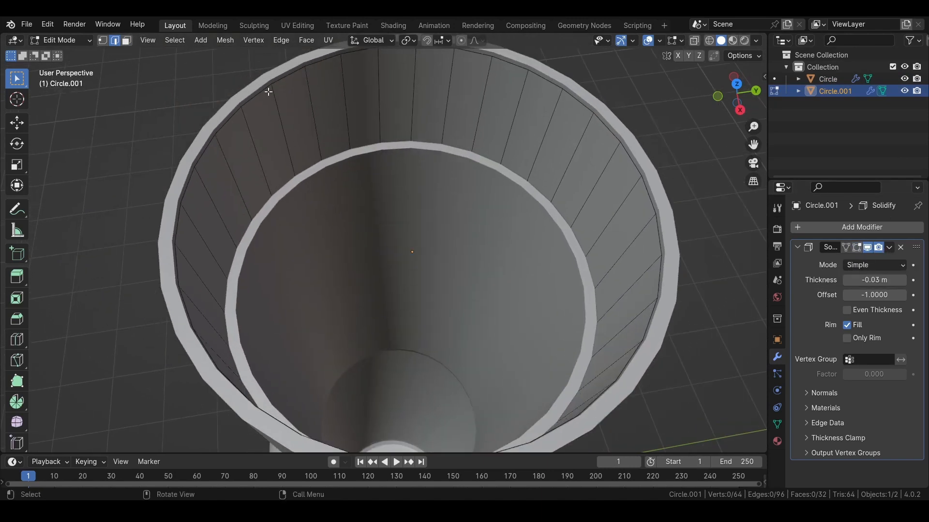
left_click(372, 145, "alt")
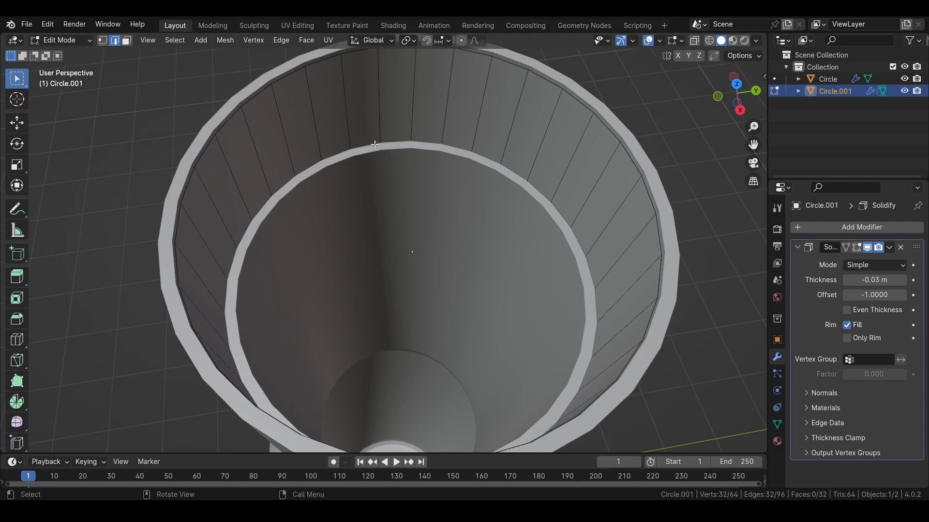
middle_click_drag(364, 141, 377, 100)
left_click(695, 41)
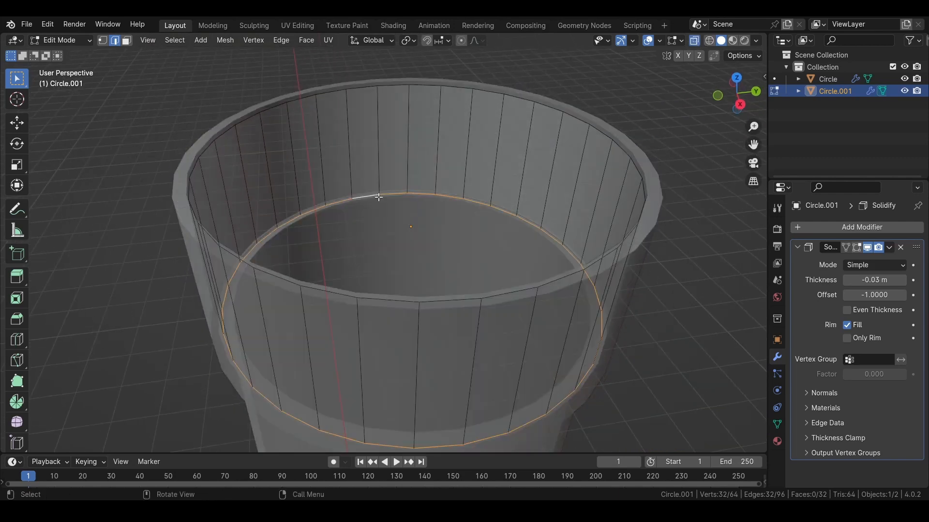
key("s")
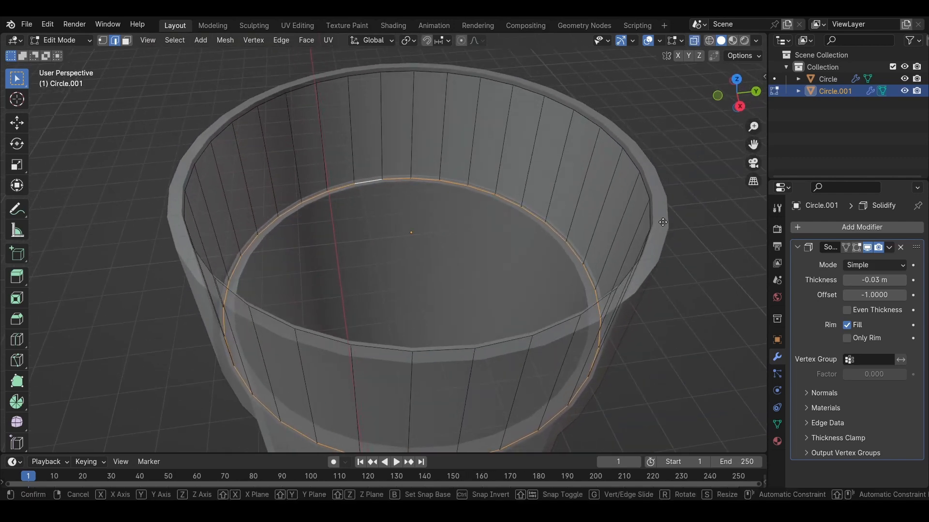
left_click(631, 221)
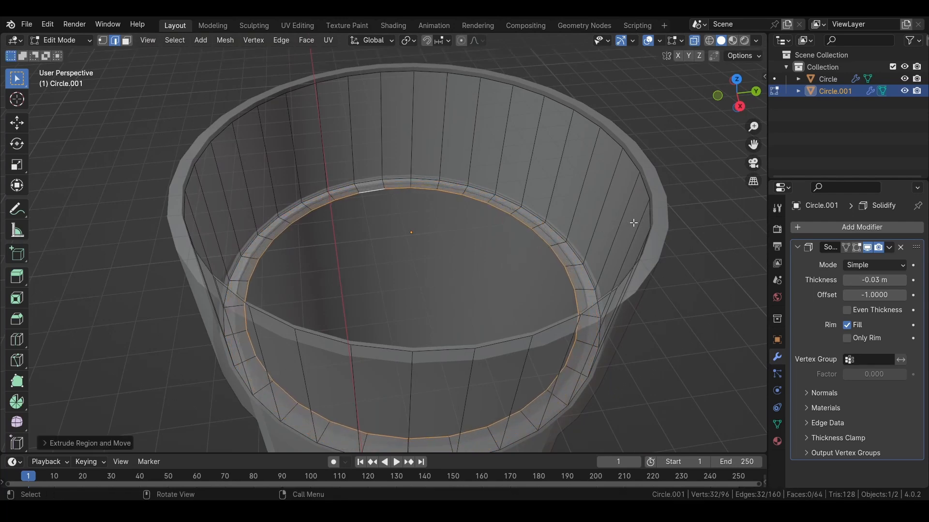
Extrude the inner edge loop down about 0.38 m along Z into the neck and fill its end with a face
middle_click_drag(631, 222, 624, 189)
key("e")
key("z")
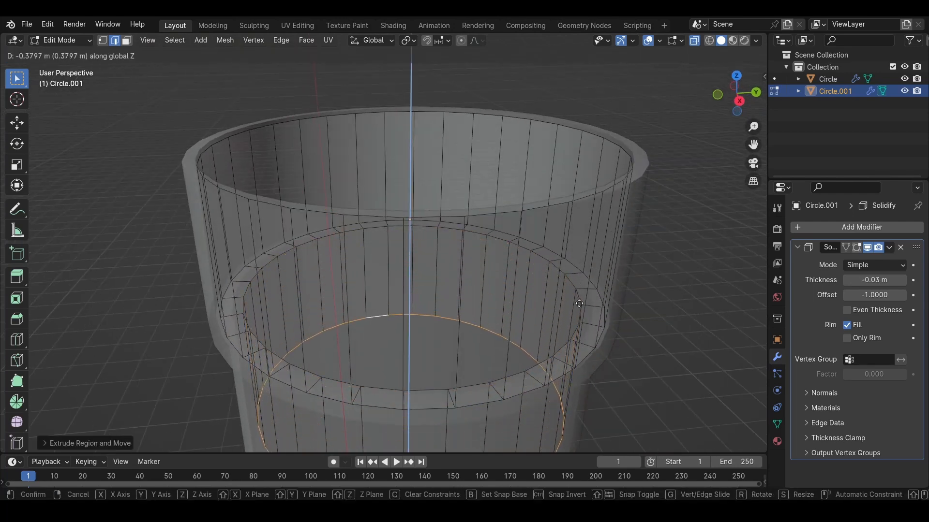
left_click(579, 303)
key("f")
Fill the ring's upper edge loop with a face and raise it along Z slightly above the bottle's rim
middle_click_drag(387, 162, 382, 212)
left_click(230, 234, "alt")
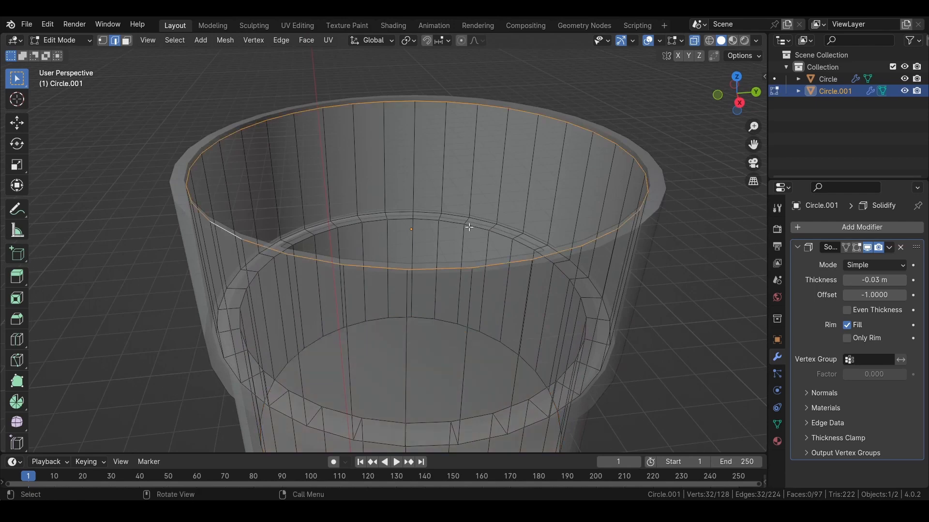
key("f")
key("g")
key("z")
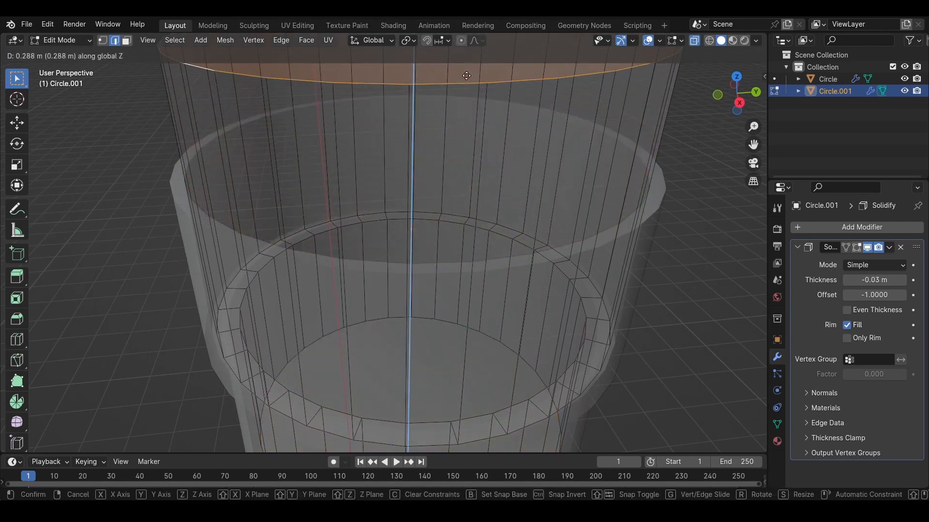
left_click(314, 261)
Return to Object Mode and turn off X-ray display
middle_click_drag(314, 262, 401, 225)
key("Tab")
scroll(453, 240, "down", 3)
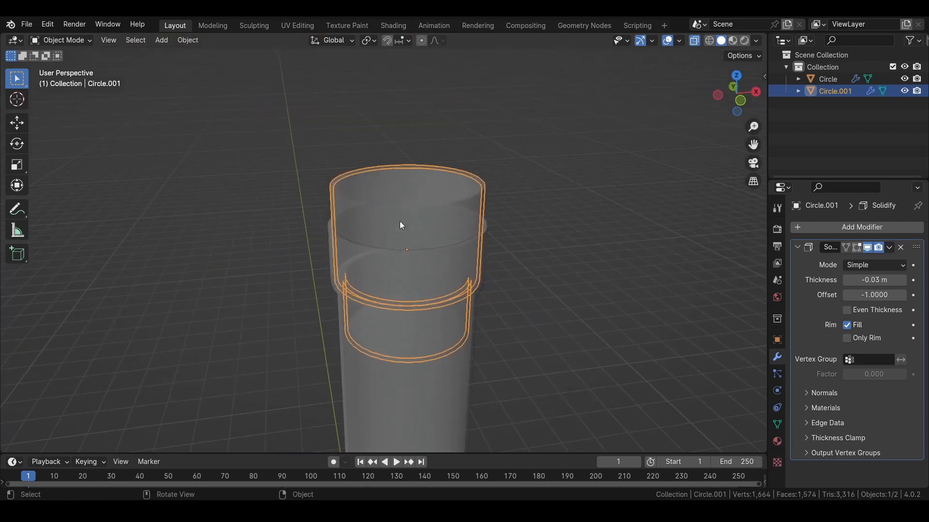
left_click(711, 41)
middle_click_drag(483, 248, 457, 174, "shift")
scroll(456, 174, "down", 5)
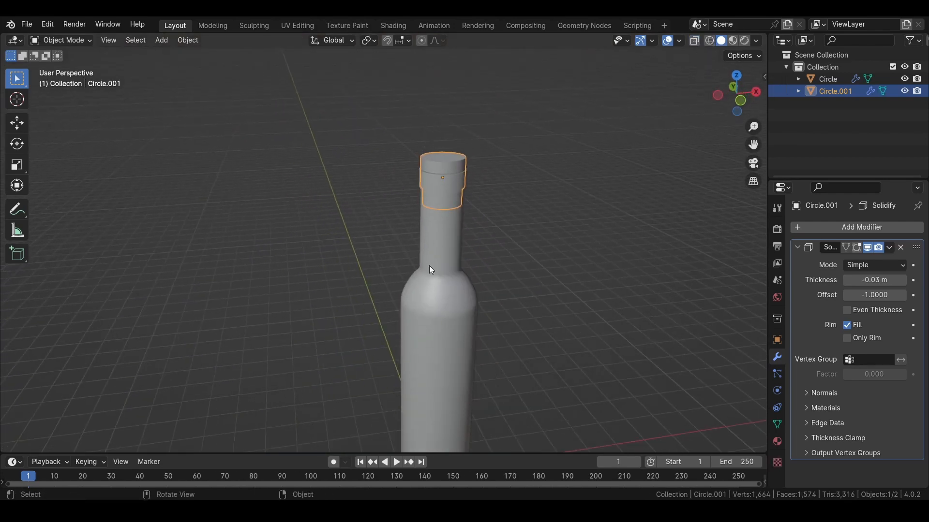
Select the bottle and its cap and scale both down together
left_click(449, 300)
middle_click_drag(449, 300, 428, 233, "shift")
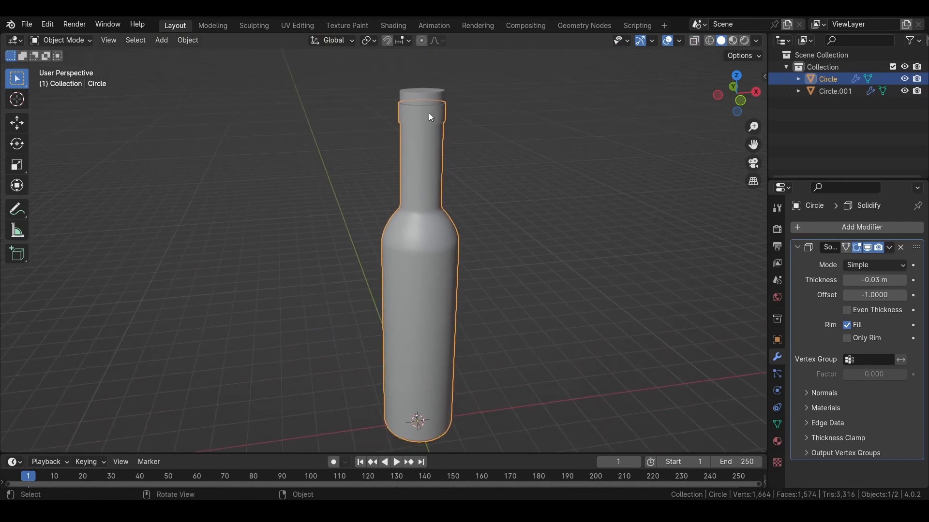
left_click(427, 96)
left_click(420, 197, "shift")
key("s")
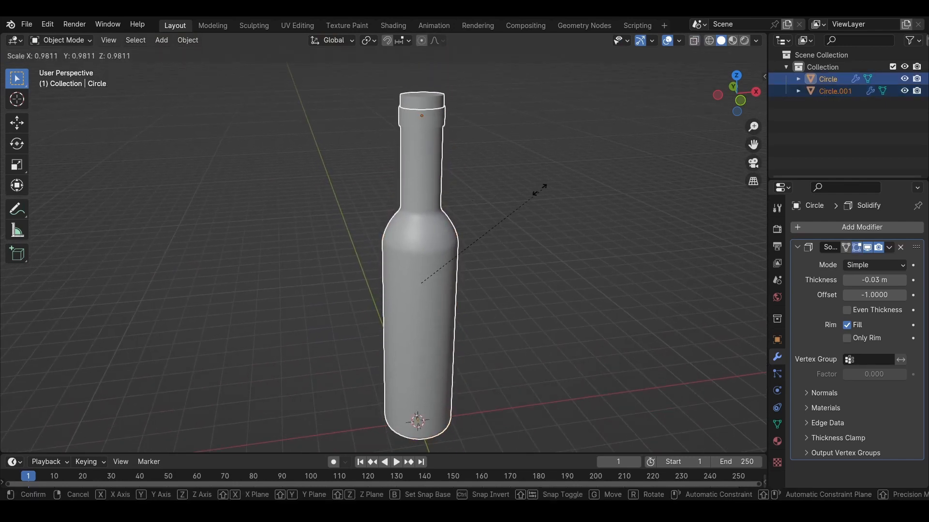
left_click(473, 260)
Add a mesh plane at the world origin below the bottle
middle_click_drag(427, 394, 423, 325, "shift")
key("shift+a")
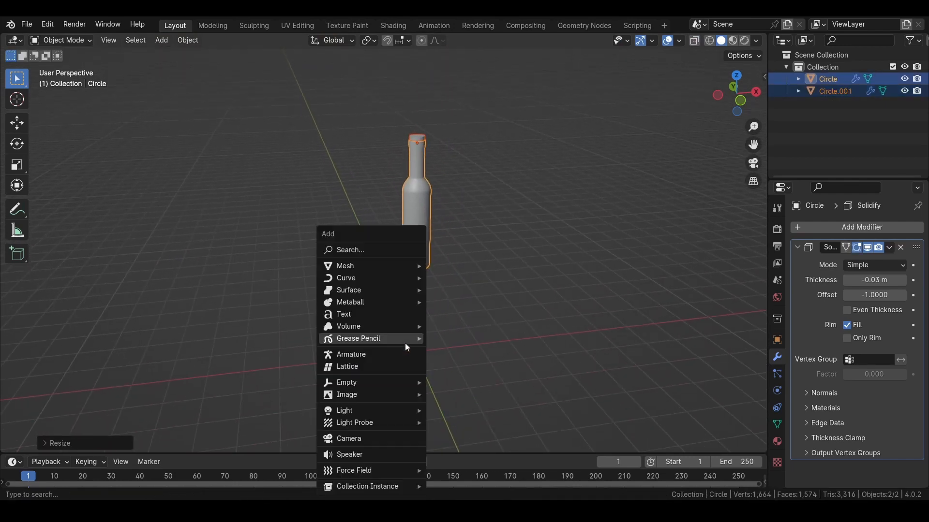
key("shift+a")
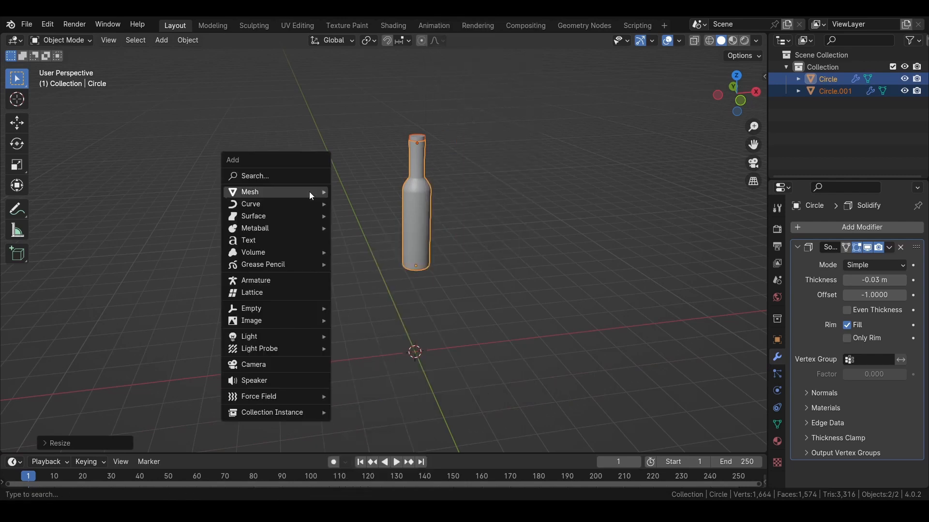
mouse_move(295, 189)
left_click(381, 192)
scroll(437, 339, "up", 2)
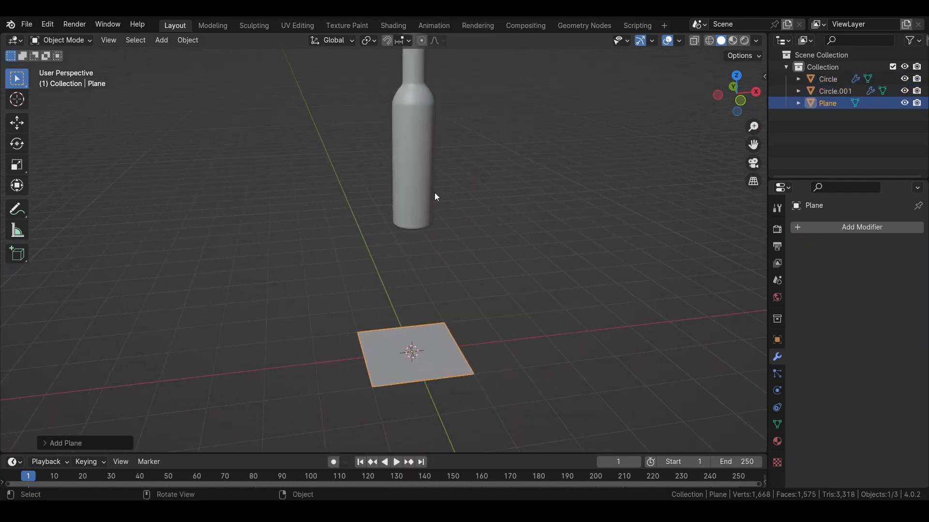
Select the bottle together with its cap and set the snapping target to Face
left_click(433, 195)
middle_click_drag(450, 161, 450, 235, "shift")
left_click(416, 107, "shift")
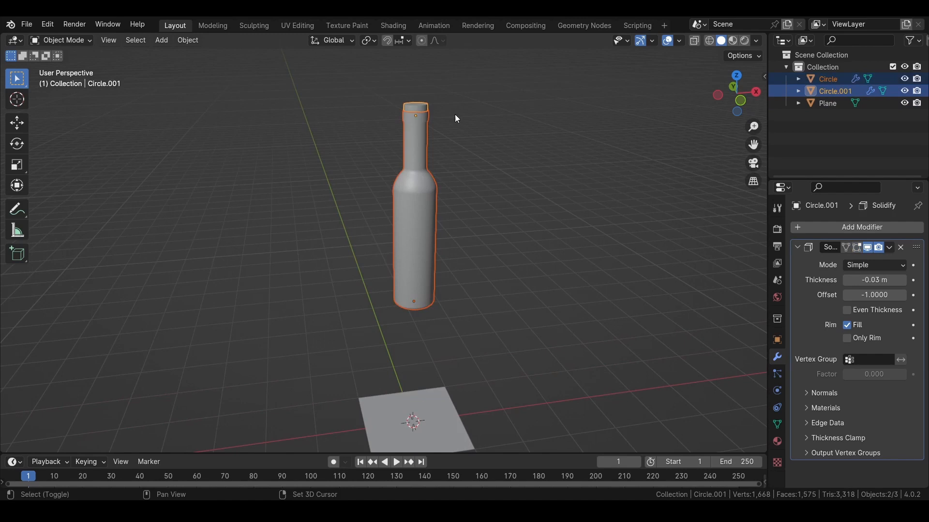
left_click(408, 43)
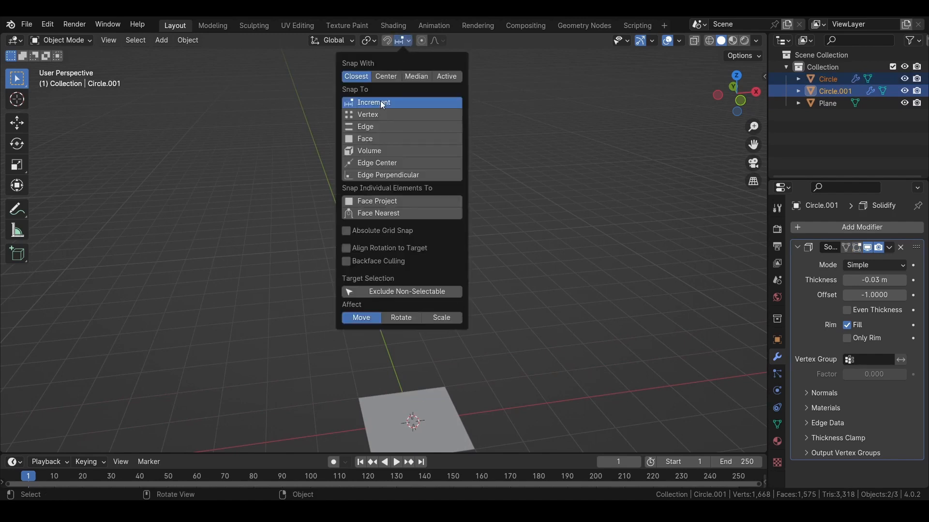
left_click(375, 139)
middle_click_drag(437, 246, 431, 215, "shift")
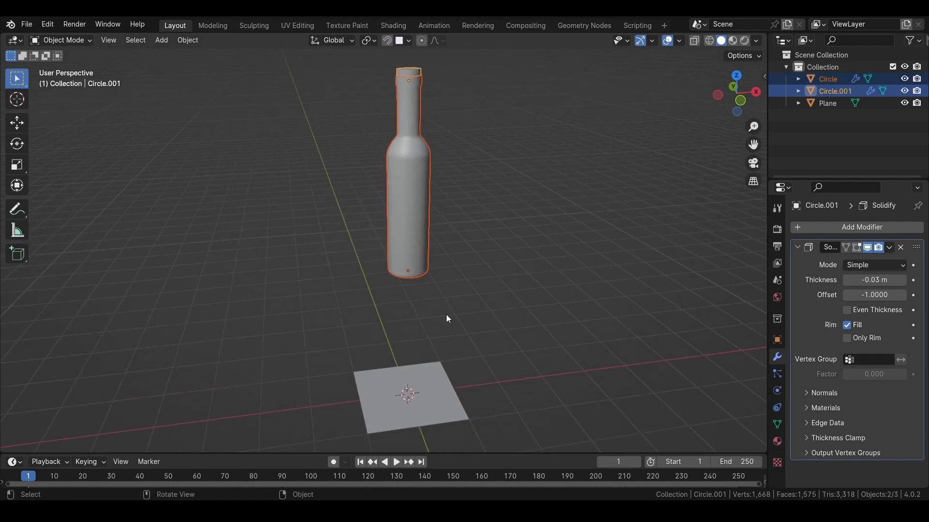
Lower the bottle and cap along the Z axis until they stand on the plane
key("g")
key("z")
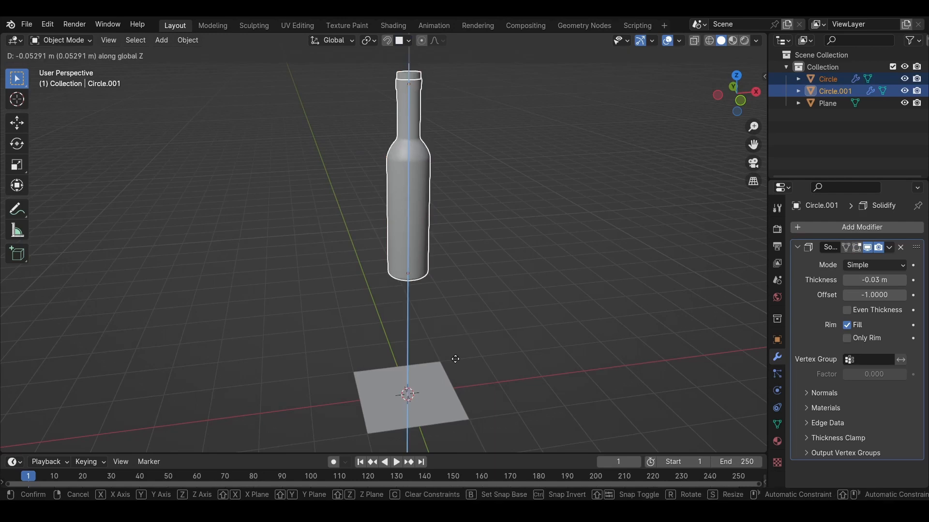
left_click(427, 411)
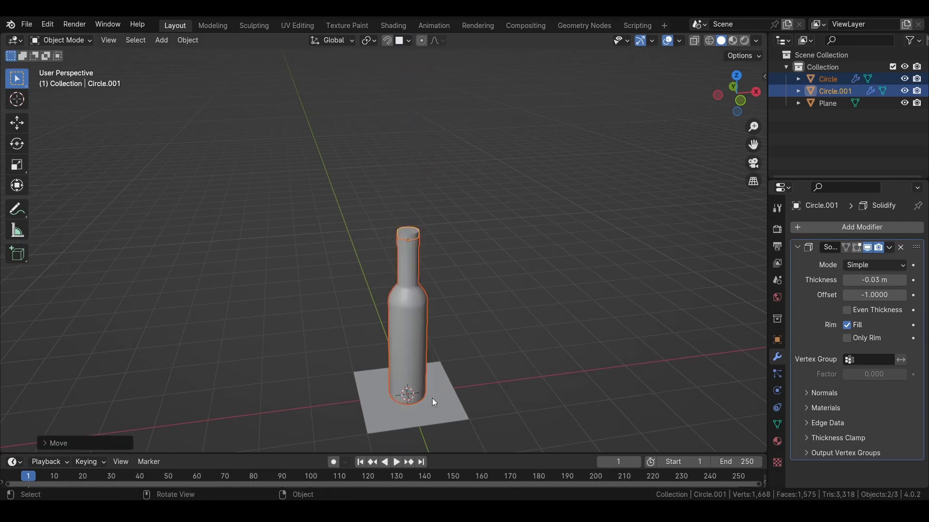
Scale the bottle and cap down much smaller relative to the plane, and lower them along Z back onto it
scroll(434, 403, "up", 3)
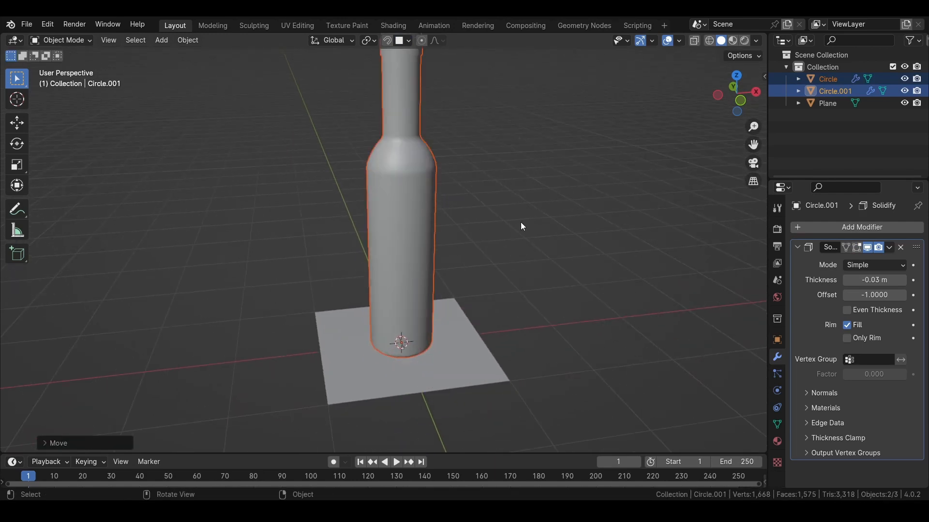
key("s")
left_click(439, 277)
key("g")
key("z")
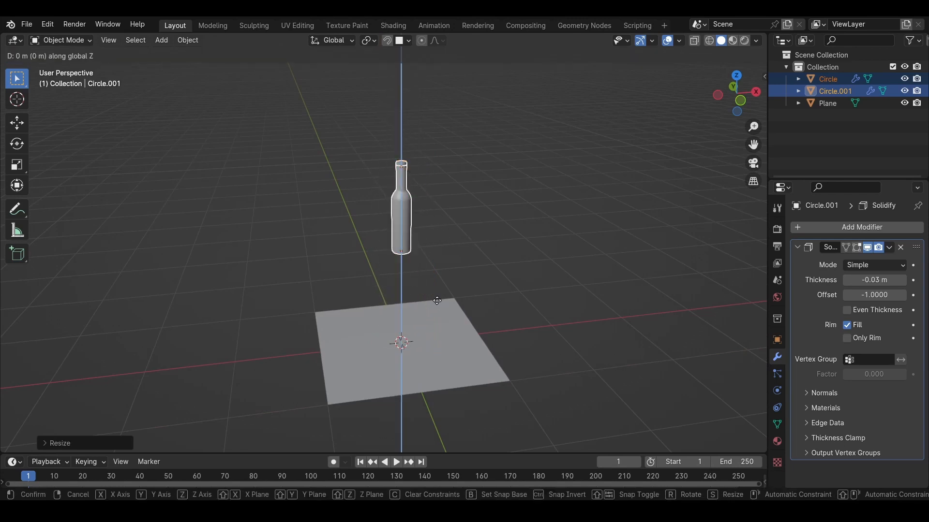
left_click(430, 331)
Extrude the plane's back edge straight up along Z to form a tall backdrop wall
scroll(421, 336, "up", 1)
middle_click_drag(420, 336, 400, 301, "shift")
left_click(399, 300)
key("Tab")
left_click(369, 225)
middle_click_drag(369, 225, 444, 229)
key("e")
key("z")
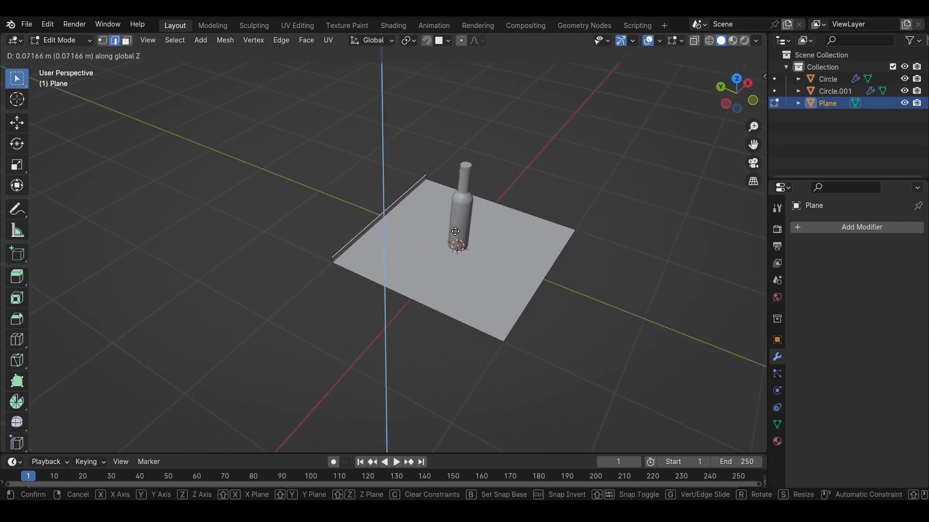
left_click(390, 194)
Bevel the fold edge between floor and wall with five segments, and shade the backdrop smooth in Object Mode
key("ctrl+b")
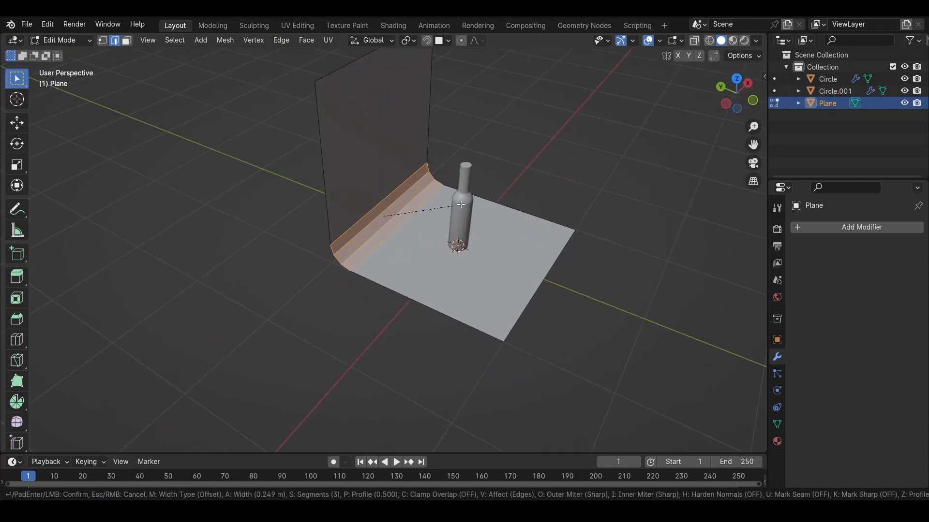
scroll(472, 204, "up", 2)
left_click(471, 204)
key("Tab")
right_click(405, 217)
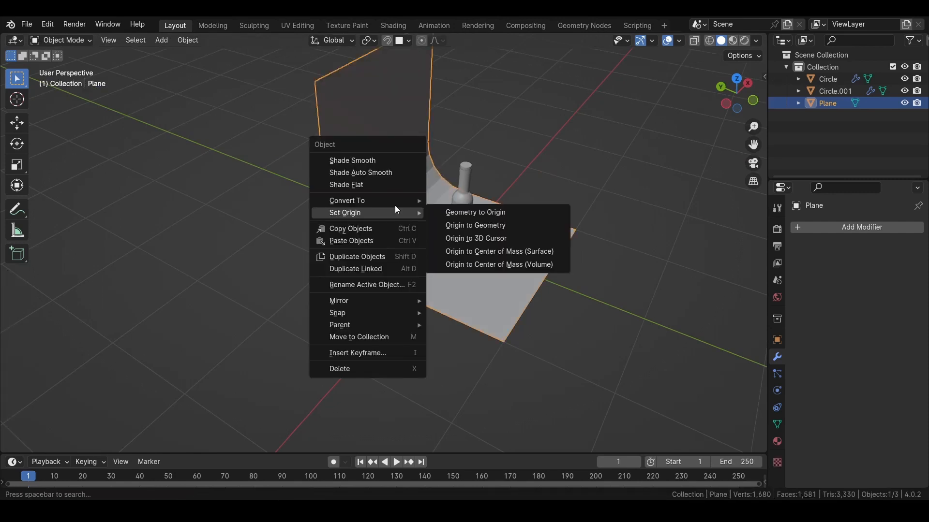
left_click(370, 157)
Widen the backdrop along the X axis so it extends well beyond both sides of the bottle
scroll(451, 207, "up", 6)
key("s")
key("x")
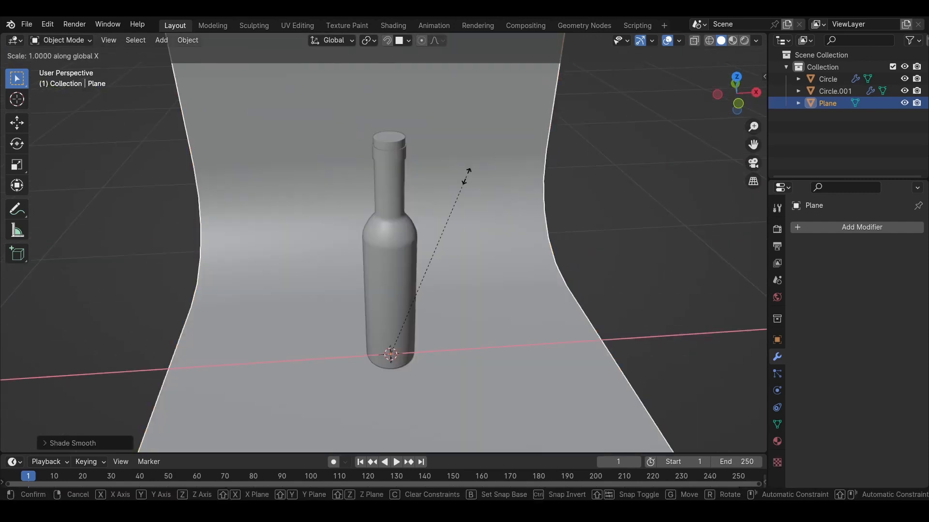
left_click(2, 282)
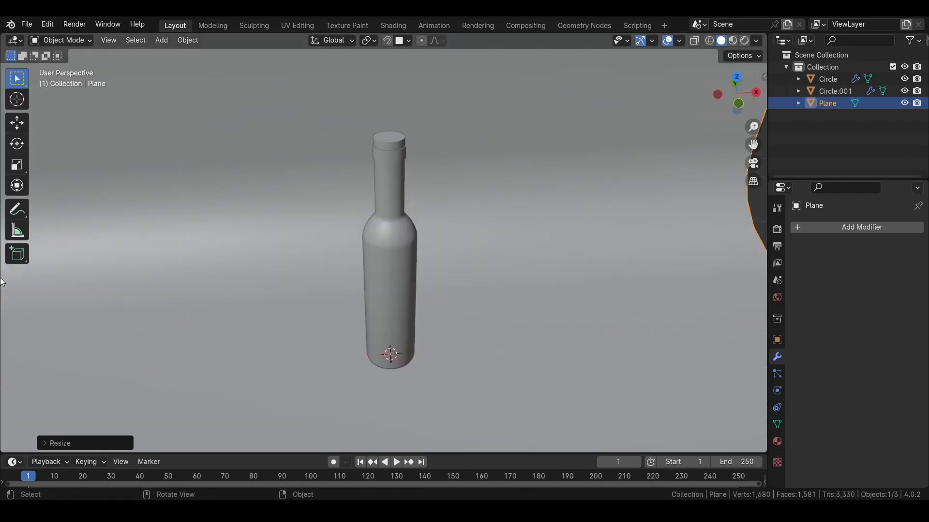
Extend the backdrop's floor by moving its front edge outward along the Y axis
scroll(399, 279, "down", 5)
middle_click_drag(388, 276, 504, 285)
key("Tab")
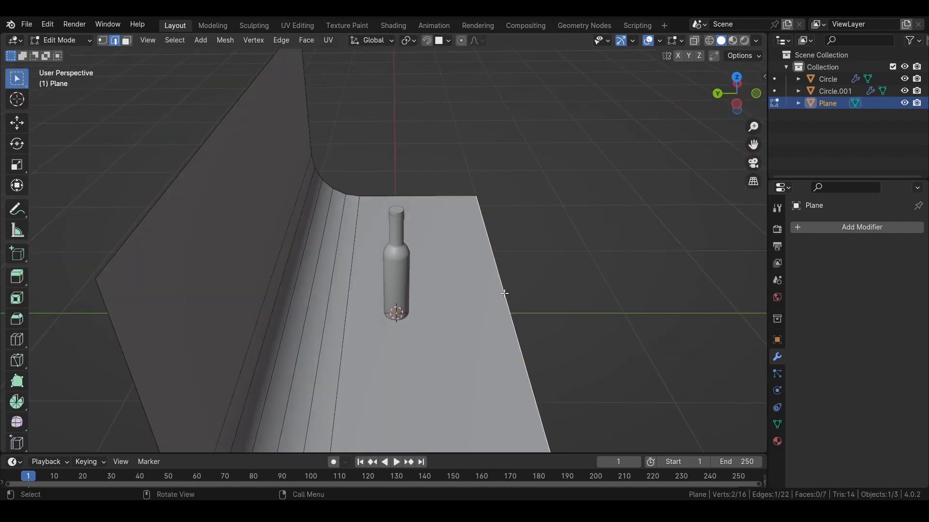
key("g")
key("y")
left_click(736, 296)
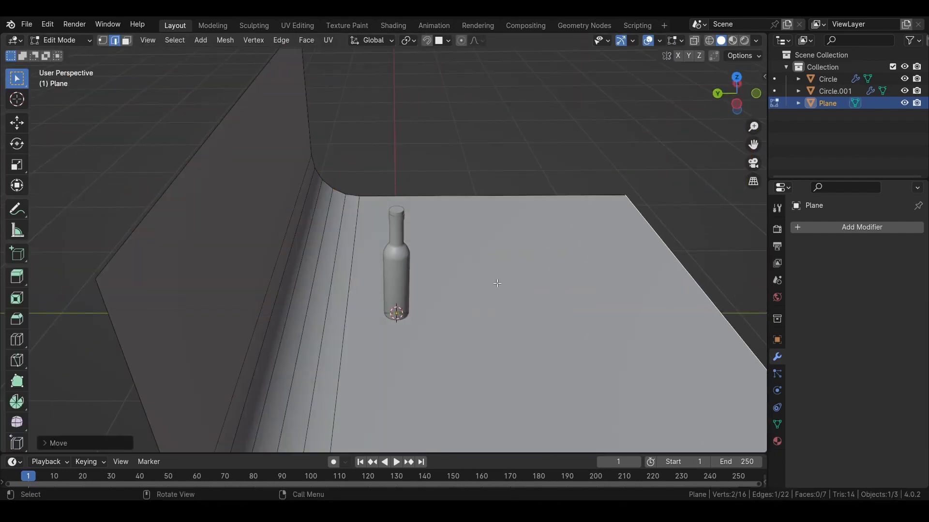
Return to Object Mode and add a camera to the scene
middle_click_drag(402, 274, 389, 219)
key("shift+a")
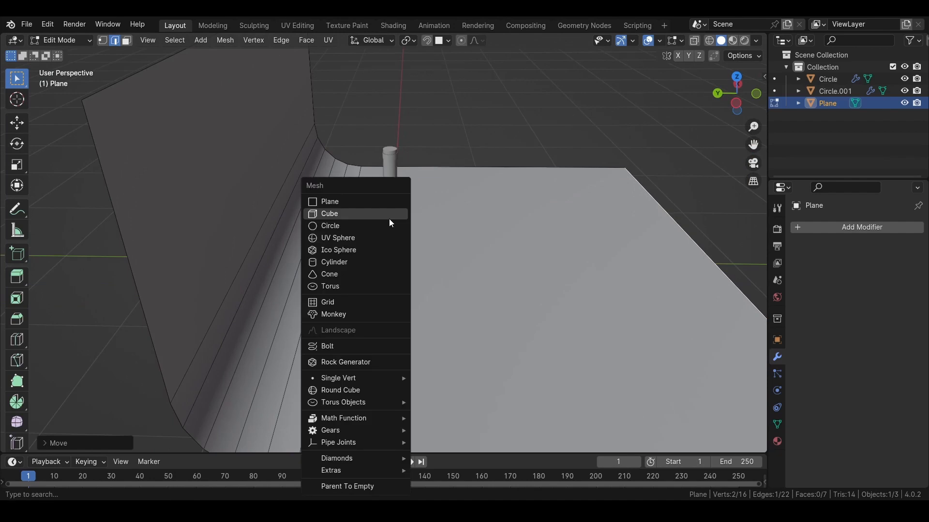
key("Tab")
key("shift+a")
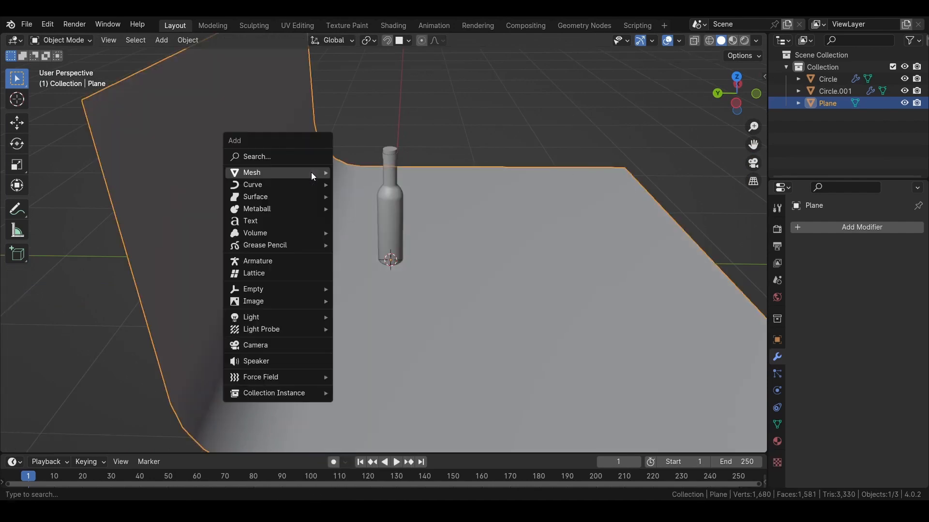
mouse_move(264, 300)
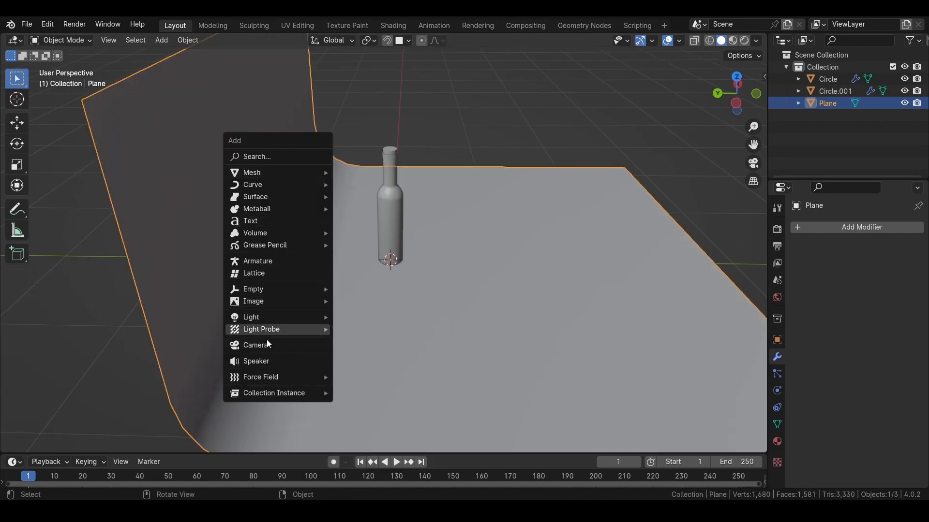
left_click(266, 347)
Align the camera to the front orthographic view of the bottle
left_click(756, 95)
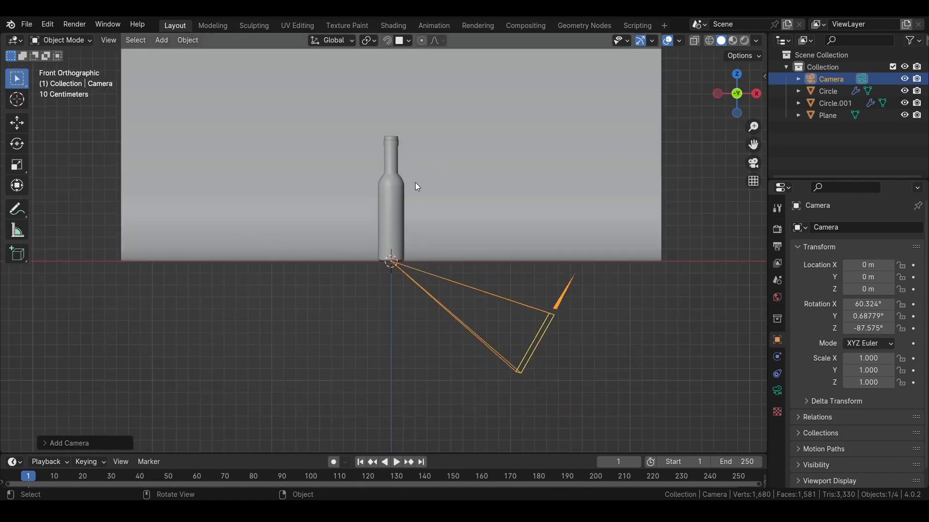
left_click_drag(731, 100, 712, 171)
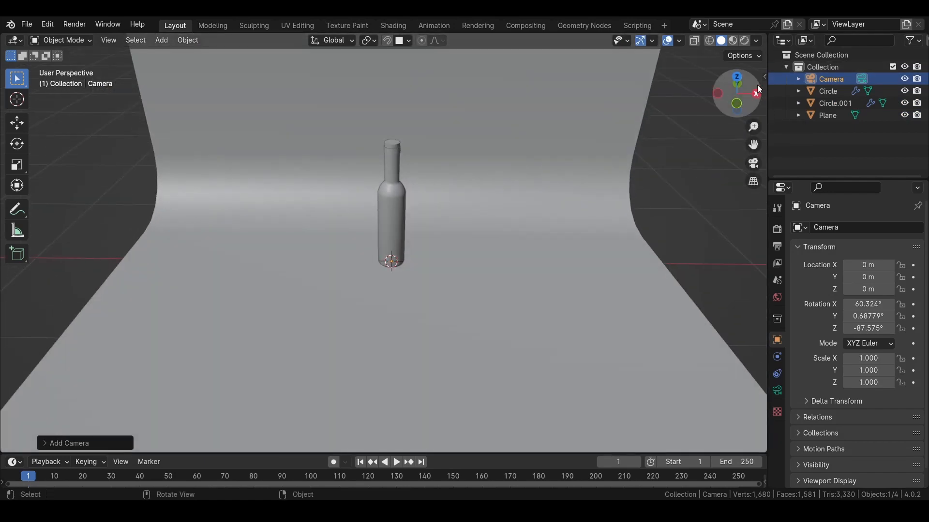
left_click(737, 105)
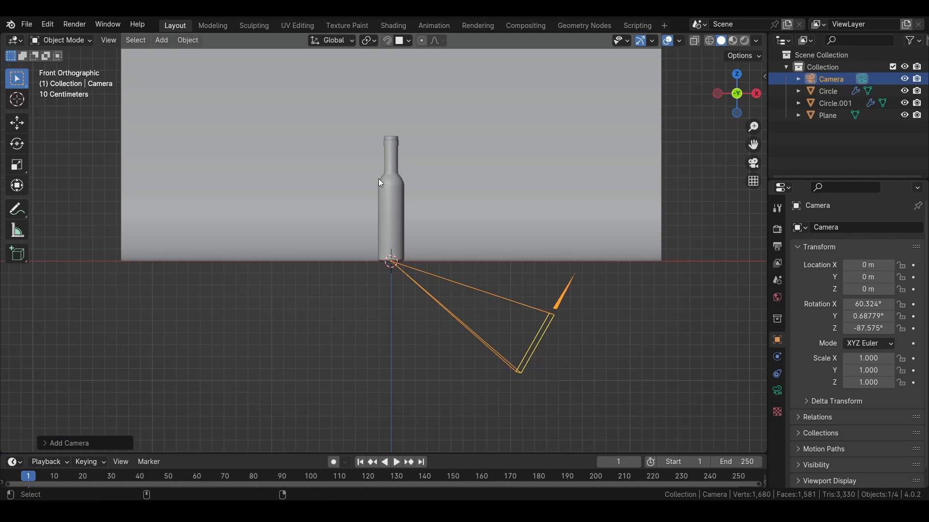
key("ctrl+alt+KP_0")
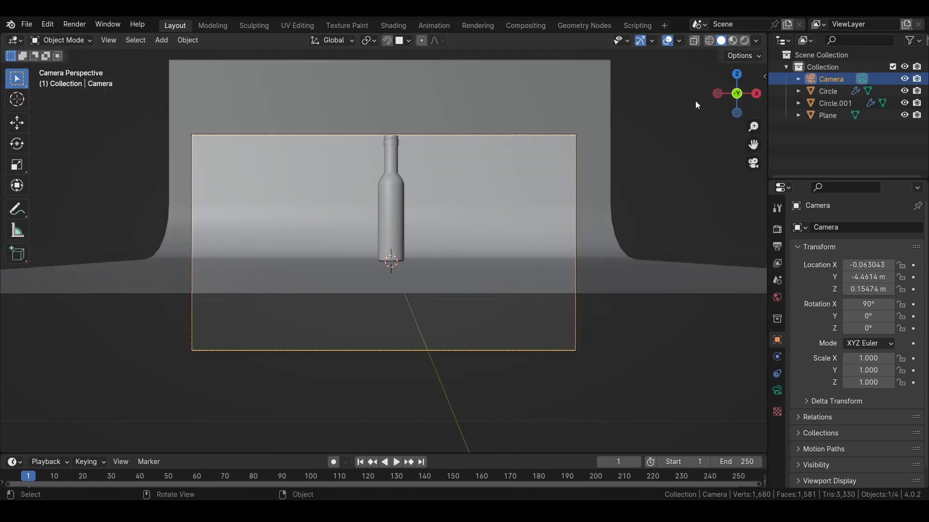
Set the camera's location to X 0 m, Y -4.0914 m and Z 0.50474 m
left_click(764, 77)
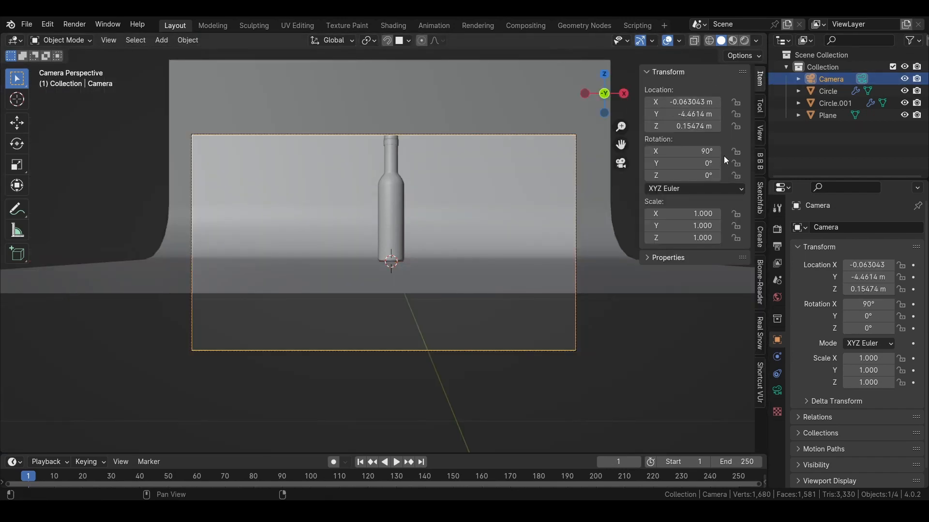
left_click(692, 101)
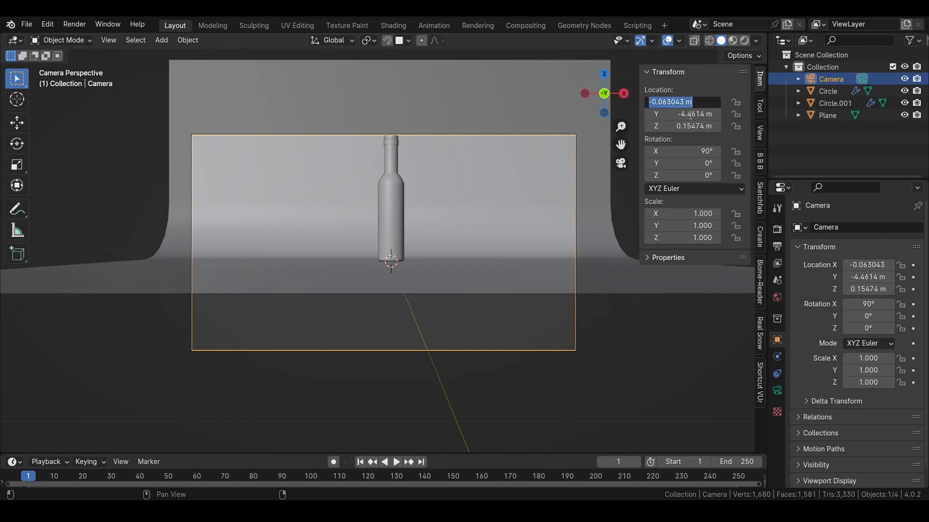
type("0")
key("Return")
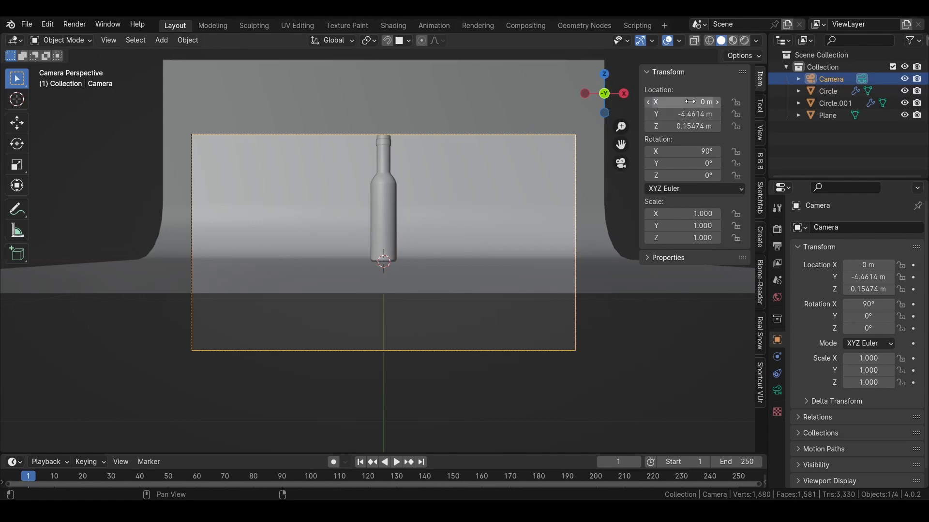
left_click_drag(689, 114, 707, 126)
Set the output resolution's Y value to 1920 px for a square frame
left_click(778, 231)
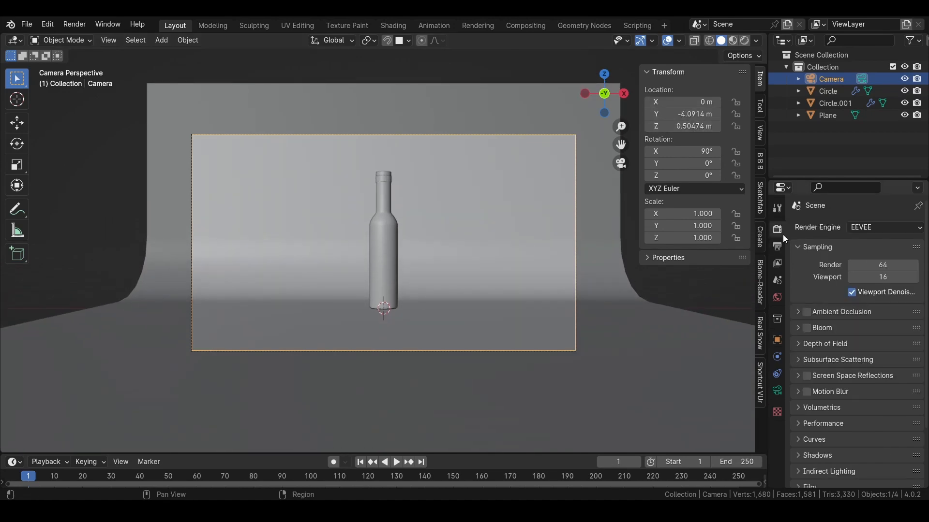
left_click(777, 247)
left_click(896, 257)
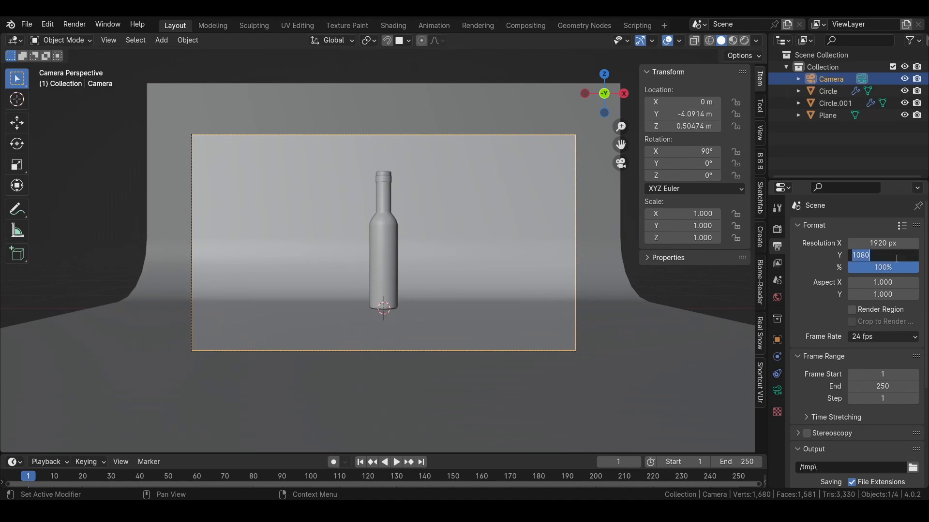
key("Return")
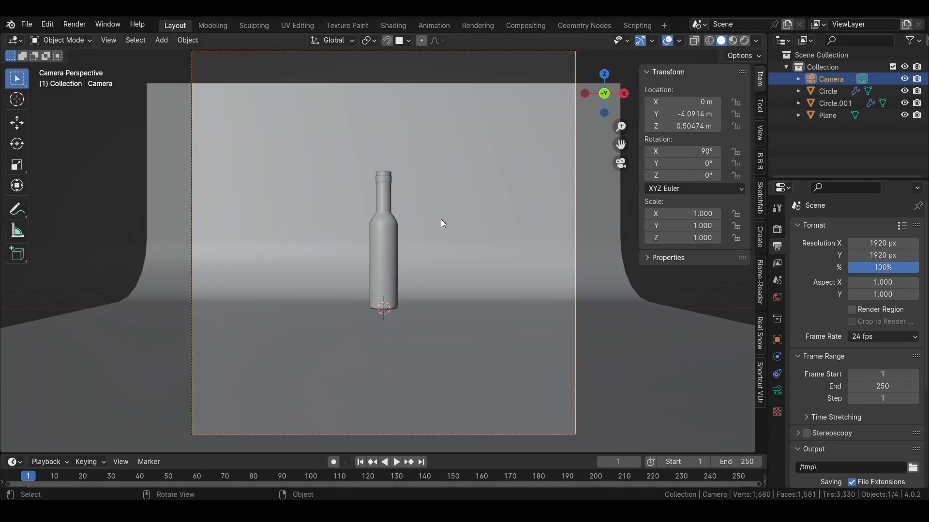
Move the camera closer to the bottle by setting its Y location to -1.8814 m
mouse_move(687, 114)
left_mouse_down()
mouse_move(720, 114)
mouse_move(687, 114)
left_mouse_up()
scroll(375, 184, "down", 3)
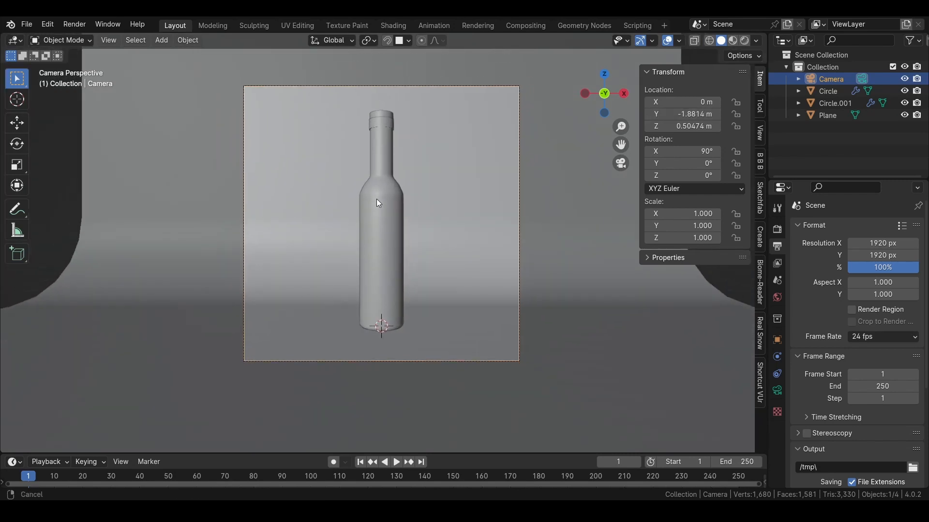
middle_click_drag(400, 181, 401, 202, "shift")
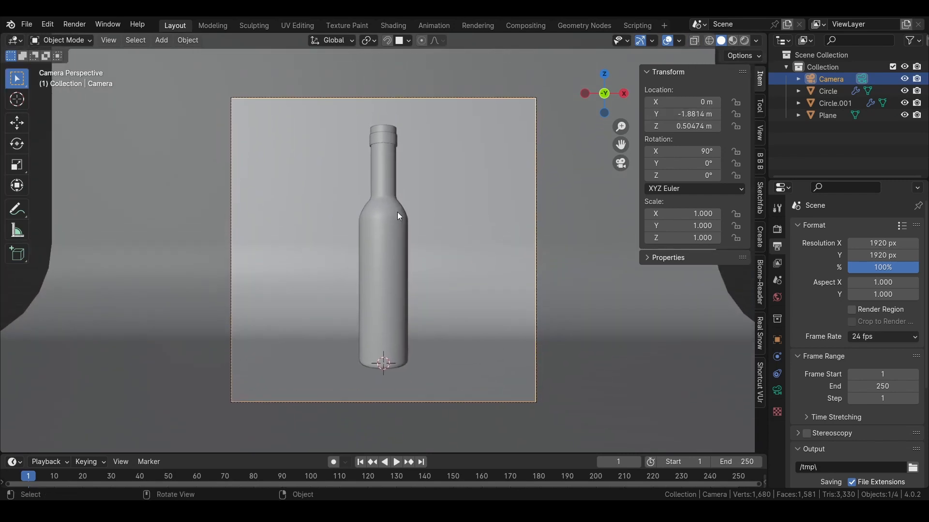
Turn the timeline area into an enlarged Shader Editor and give the bottle a new material named glass
left_click(394, 263)
left_click_drag(547, 453, 543, 207)
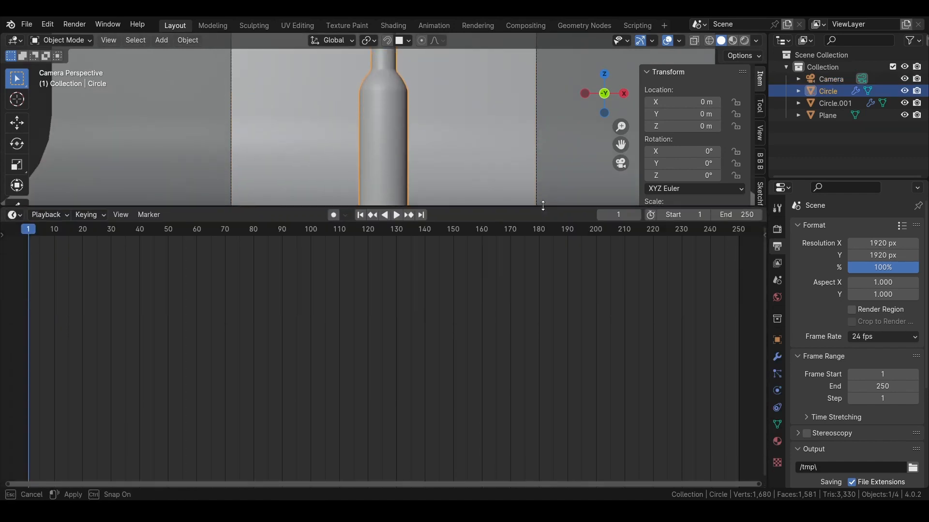
left_click(14, 215)
left_click(46, 331)
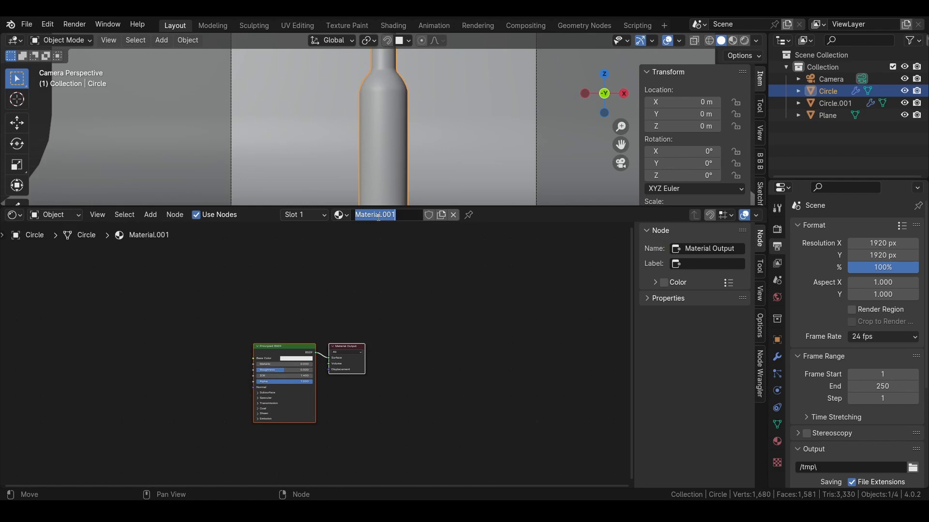
type("glass")
key("Return")
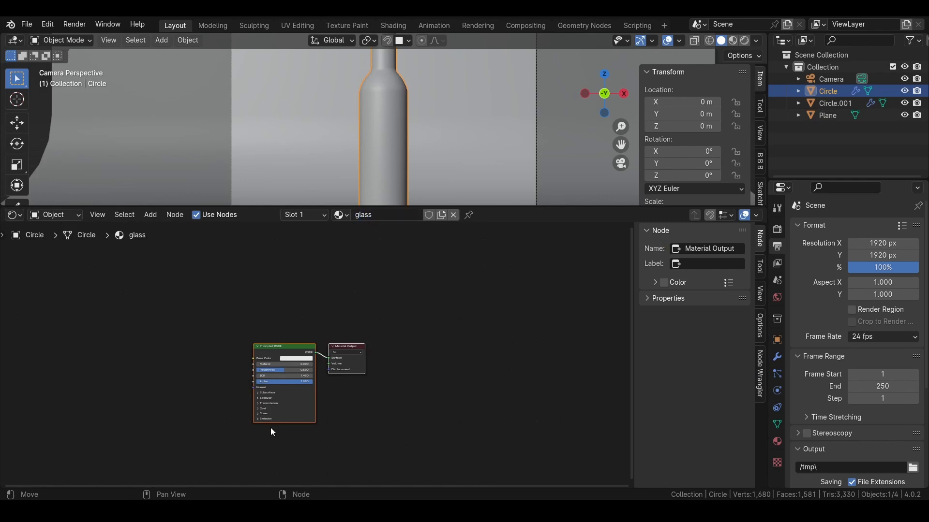
Set the glass material's roughness to 0 and its transmission weight to 1.0 on the Principled BSDF
scroll(278, 382, "up", 5)
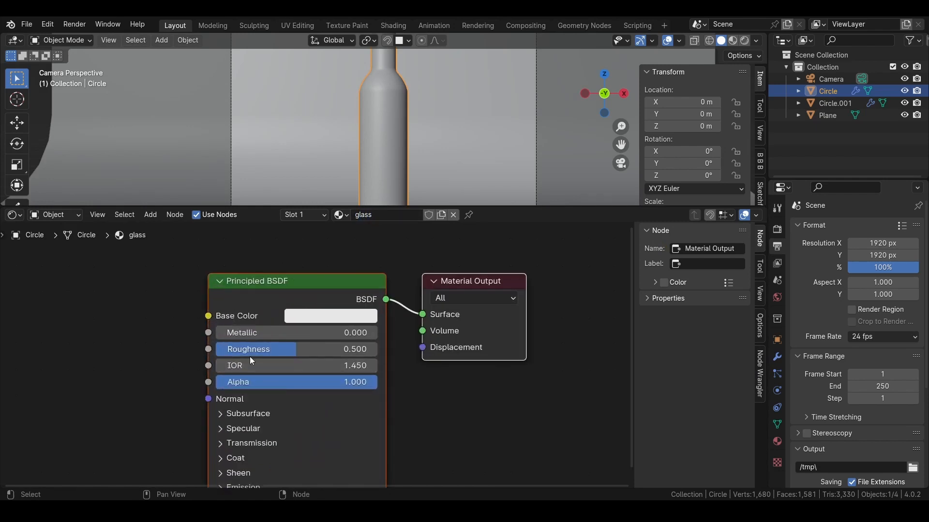
left_click_drag(295, 352, 220, 351)
middle_click_drag(186, 389, 178, 276)
left_click(224, 355)
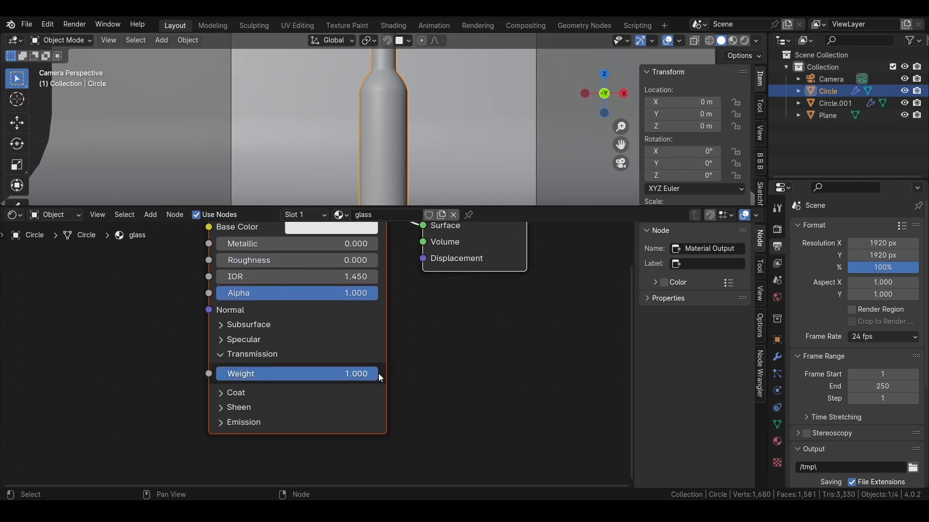
Set the glass material's sheen weight to 1.0 and sheen roughness to 0.107
left_click(219, 409)
middle_click_drag(212, 416, 213, 349)
left_click_drag(240, 359, 378, 359)
left_click_drag(268, 374, 194, 375)
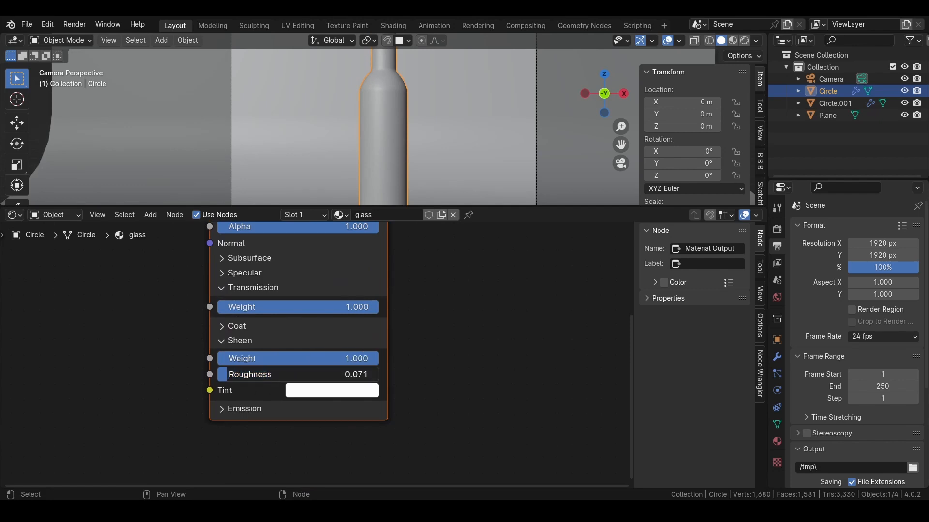
left_click_drag(309, 375, 315, 374)
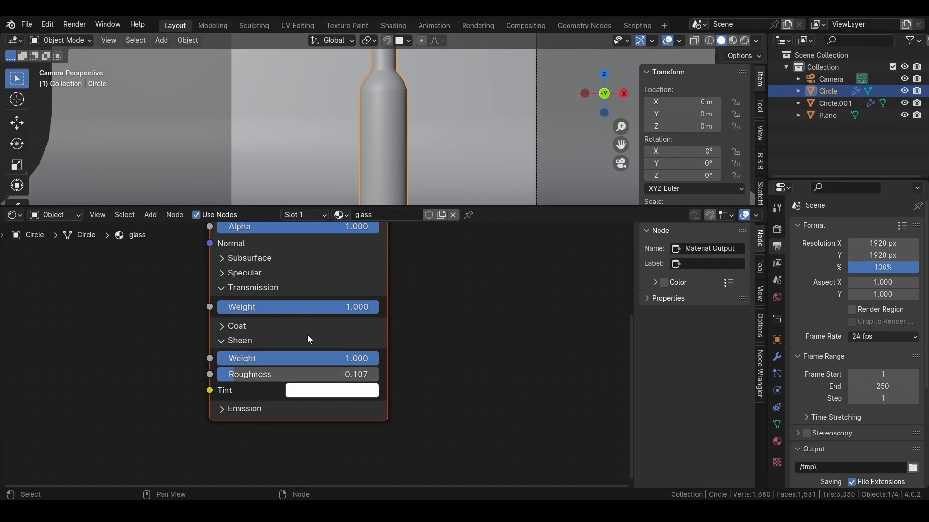
Give the backdrop plane a new material named background with a near-black base color
scroll(394, 326, "up", 5)
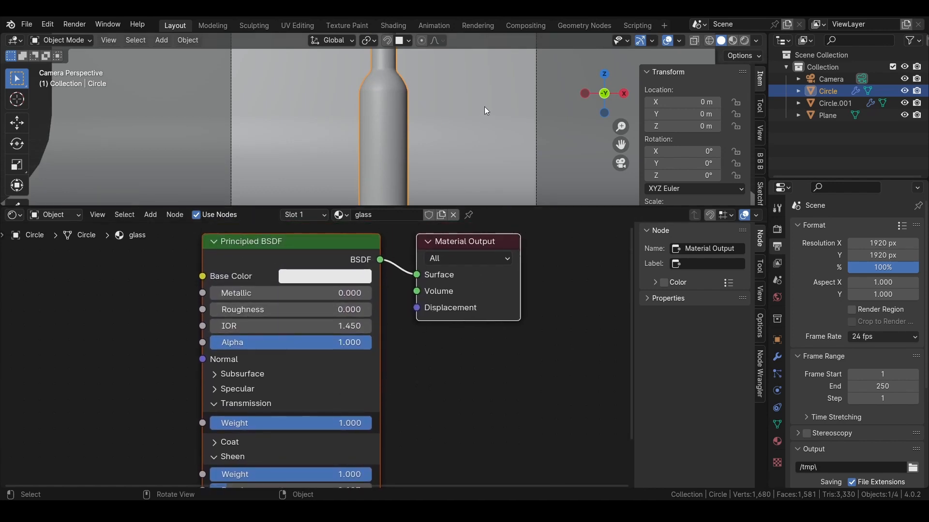
left_click(428, 141)
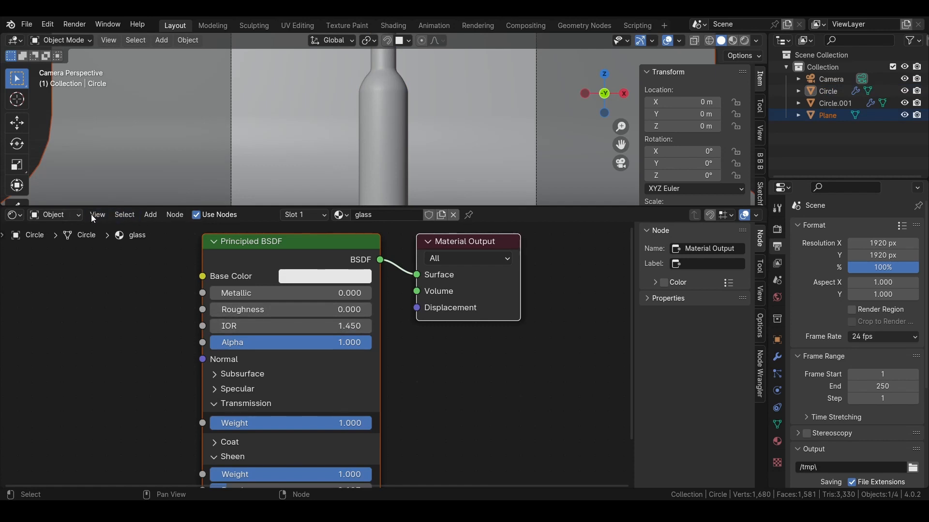
scroll(337, 135, "down", 5)
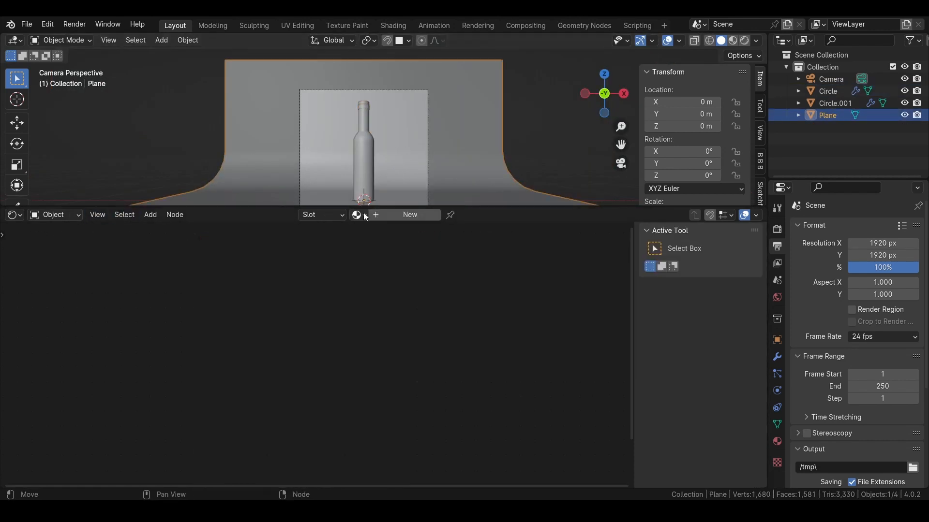
left_click(408, 214)
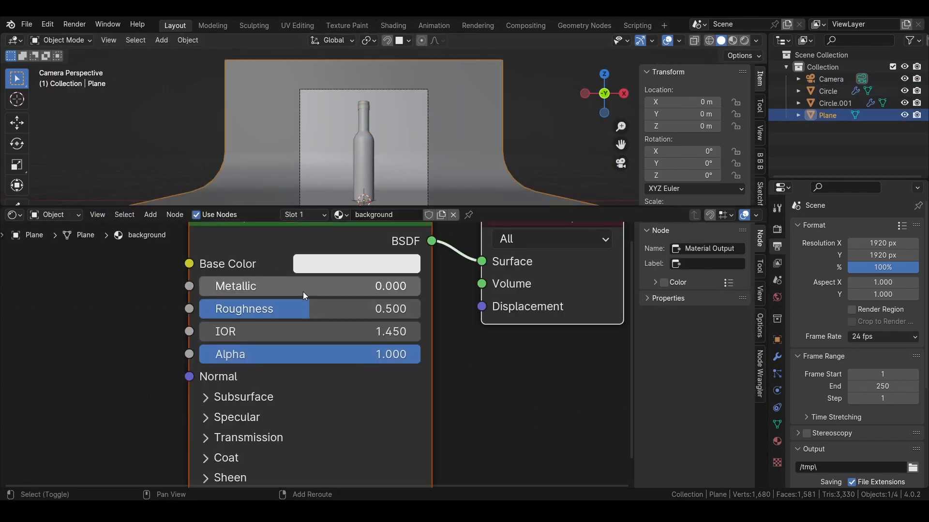
left_click(312, 265)
left_click_drag(492, 126, 496, 187)
Preview the bottle and backdrop materials in the viewport using Material Preview shading
left_click(744, 41)
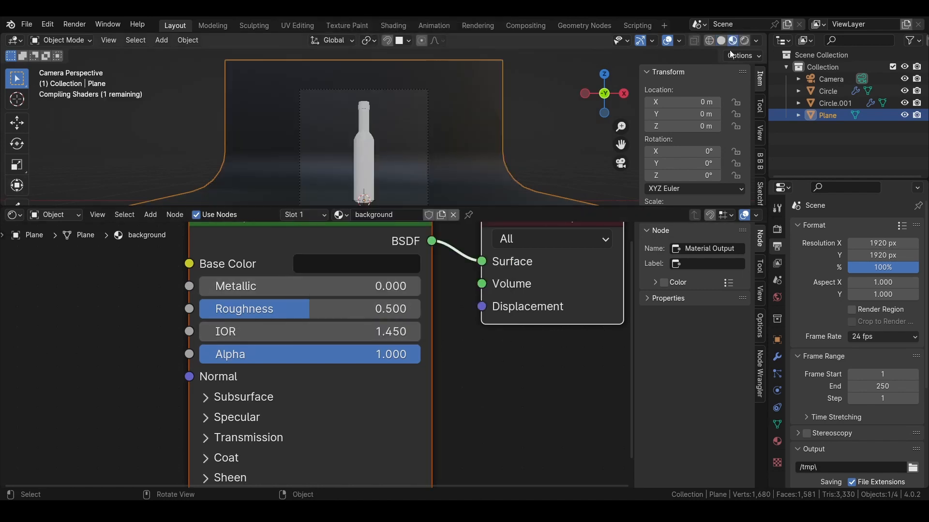
middle_click_drag(362, 176, 367, 150, "shift")
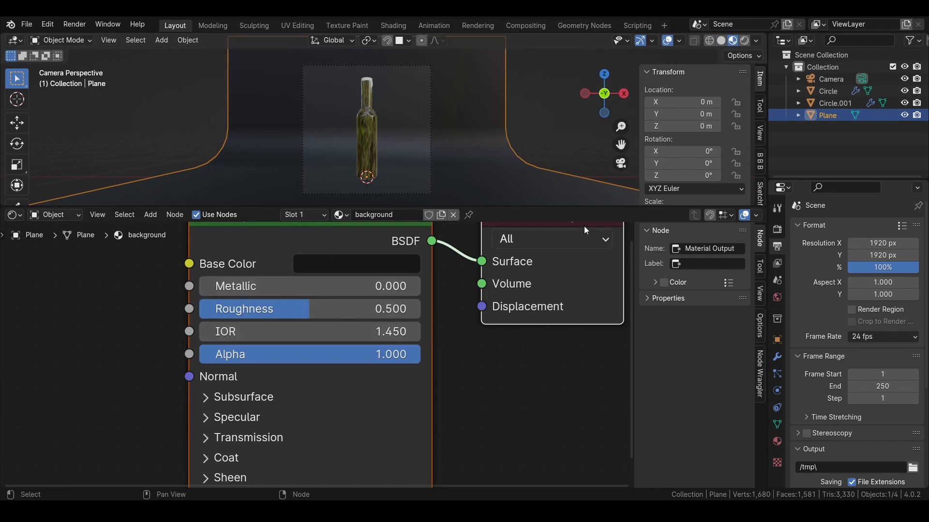
scroll(369, 100, "up", 5)
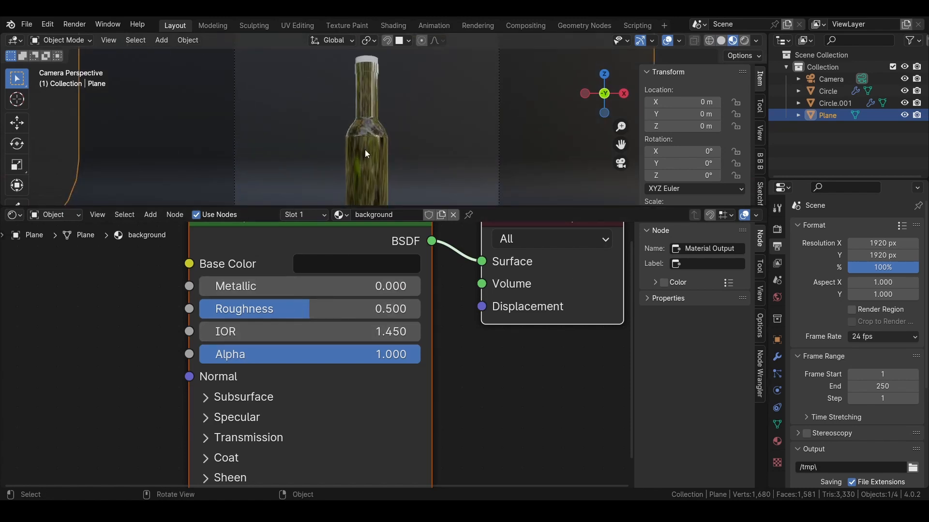
Switch the render engine to Cycles and set its device to GPU Compute
left_click(777, 229)
left_click(874, 227)
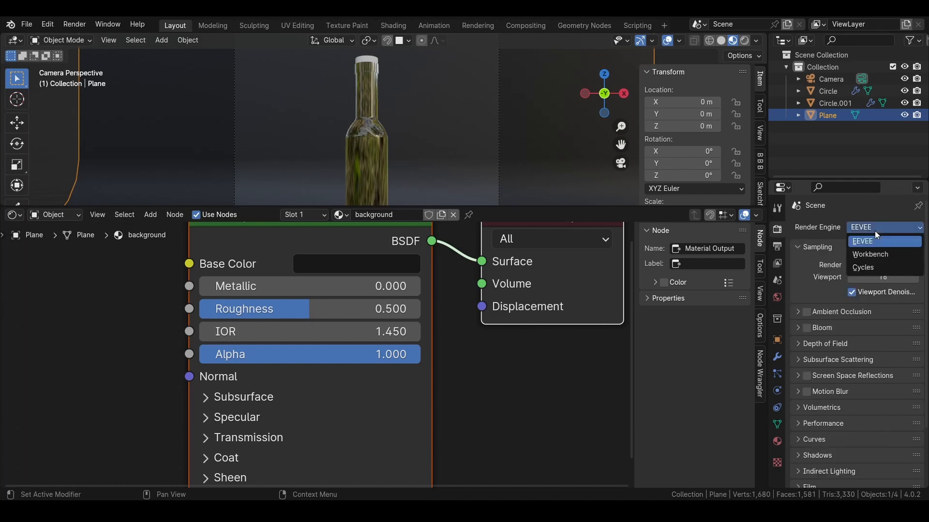
left_click(873, 267)
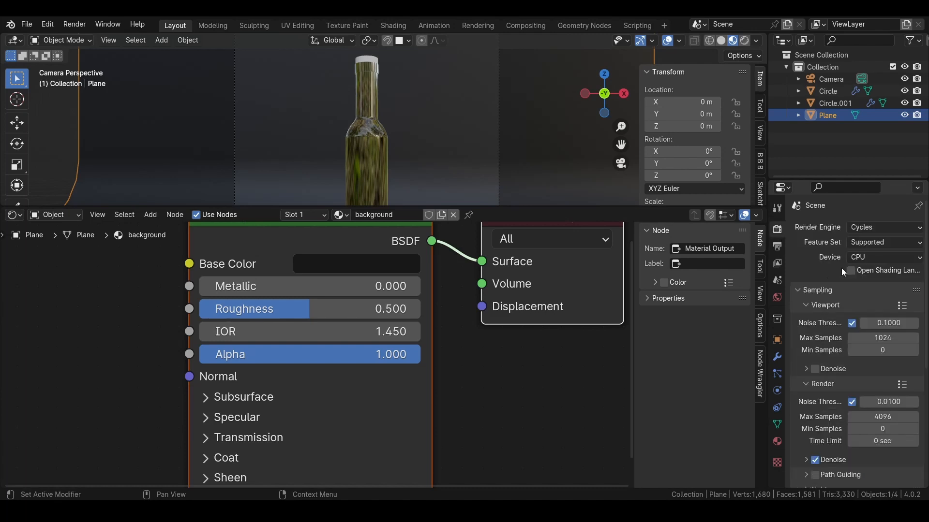
left_click(881, 261)
left_click(864, 284)
Set the viewport sampling noise threshold to 1 and max samples to 100, and enable viewport denoising
left_click(883, 323)
type("1")
key("Return")
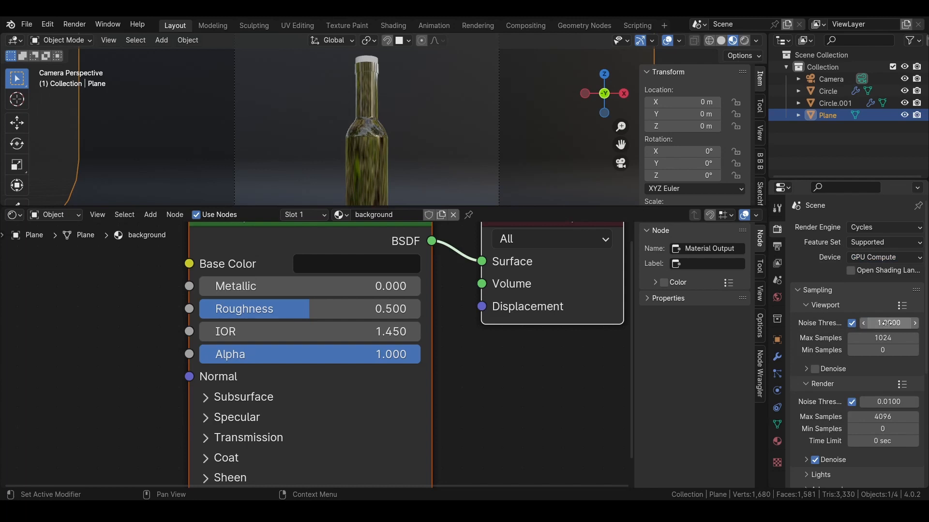
left_click(903, 336)
type("10")
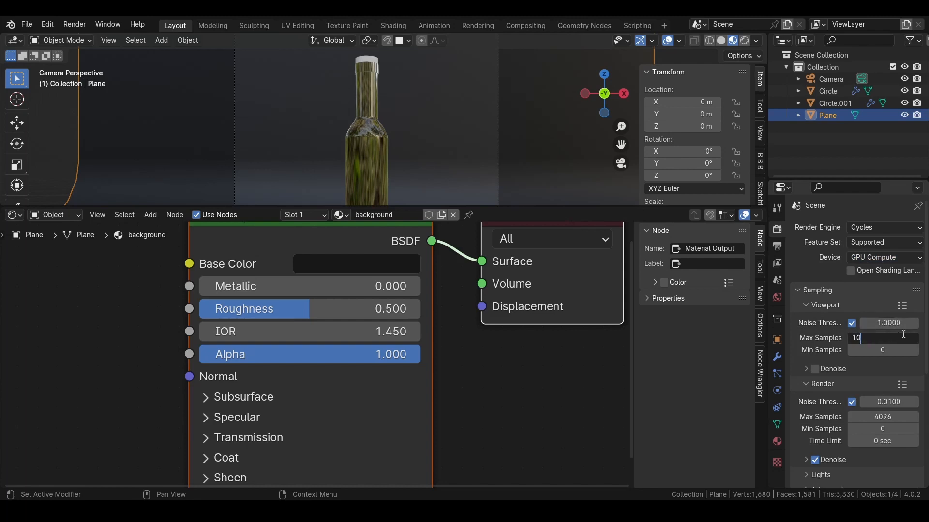
type("0")
key("Return")
left_click(815, 369)
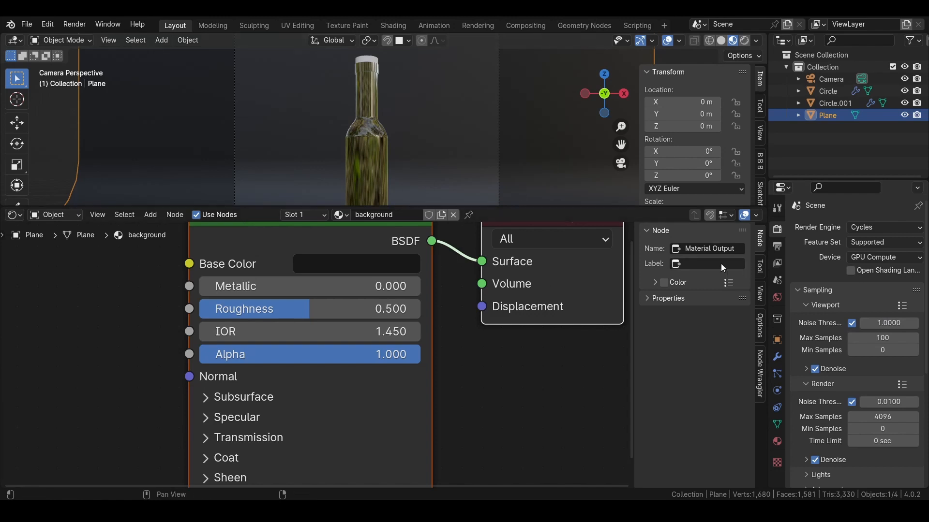
Enlarge the 3D viewport, limit rendering to a region around the camera frame, and switch to Rendered shading
left_click_drag(518, 207, 488, 471)
middle_click_drag(387, 363, 375, 275, "shift")
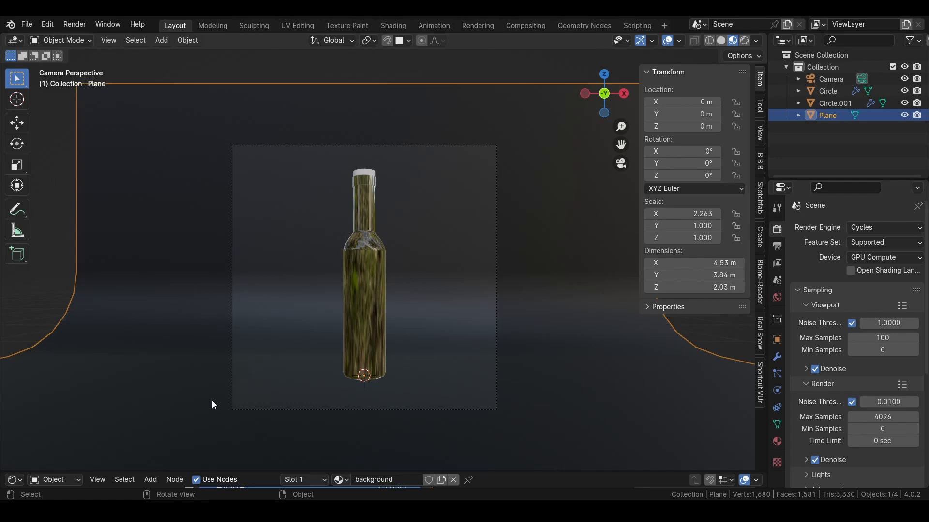
key("ctrl+b")
left_click_drag(220, 421, 509, 135)
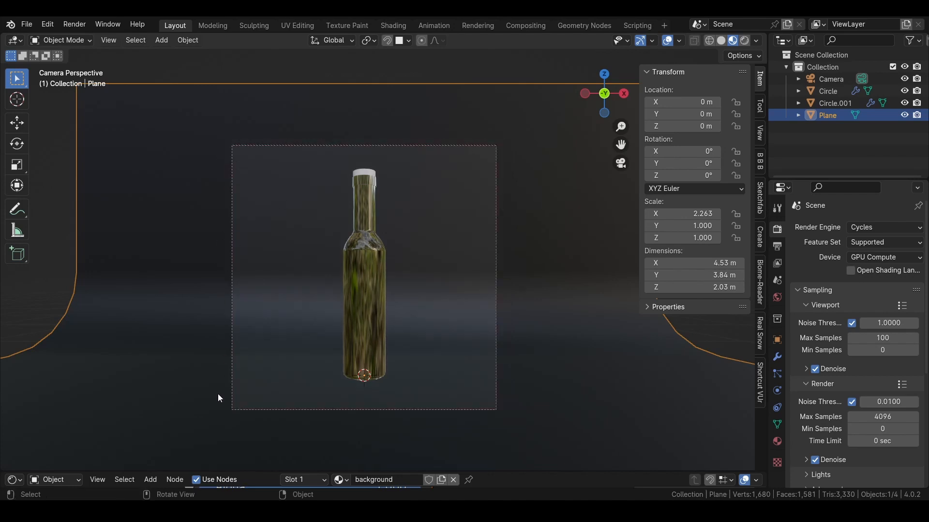
left_click(746, 41)
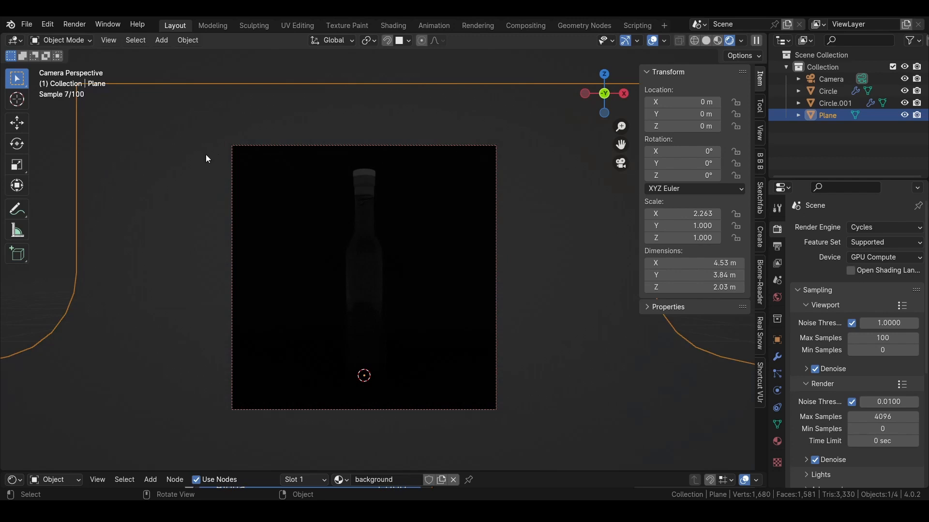
Add an area light and raise it along Z to about 1.429 m, above the bottle
key("shift+a")
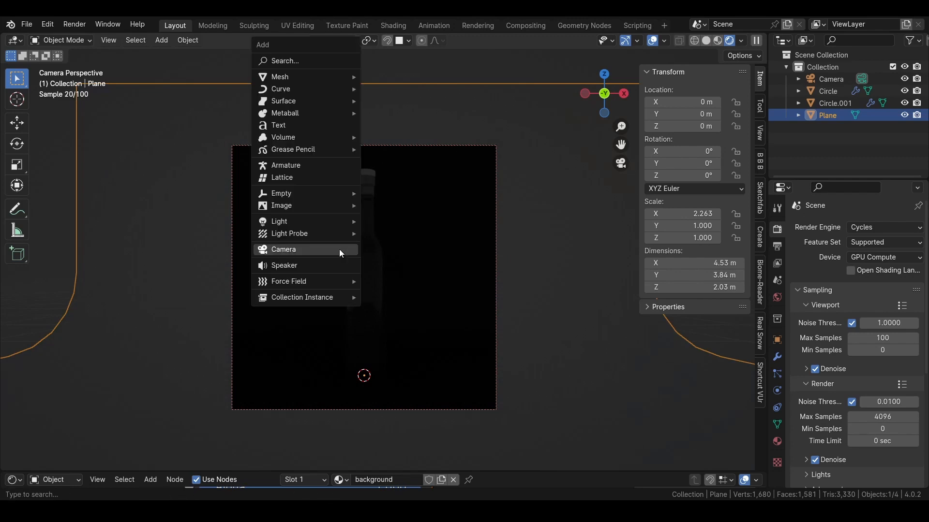
mouse_move(290, 221)
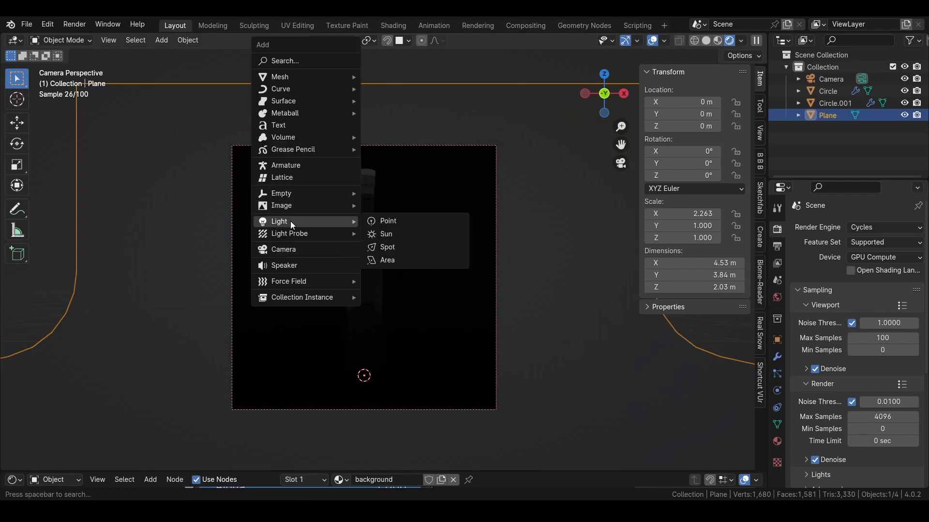
left_click(419, 263)
key("g")
key("z")
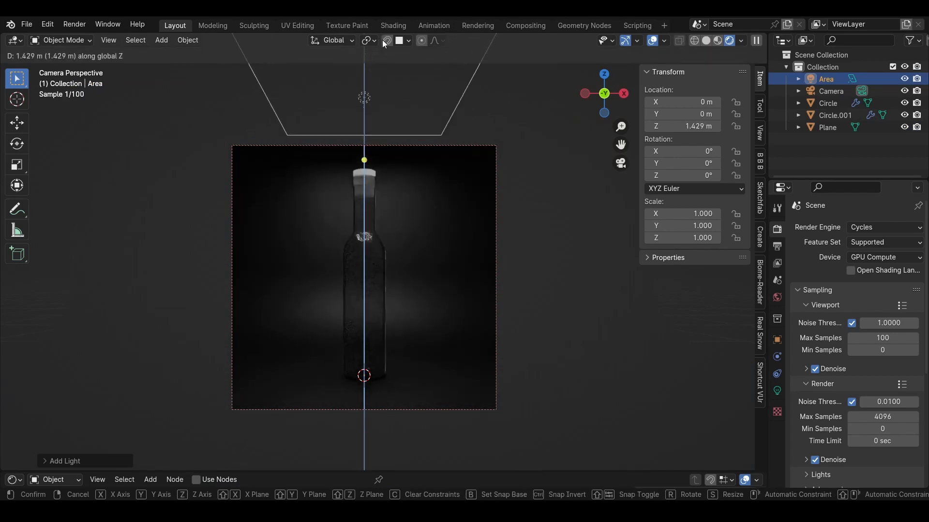
left_click(353, 222)
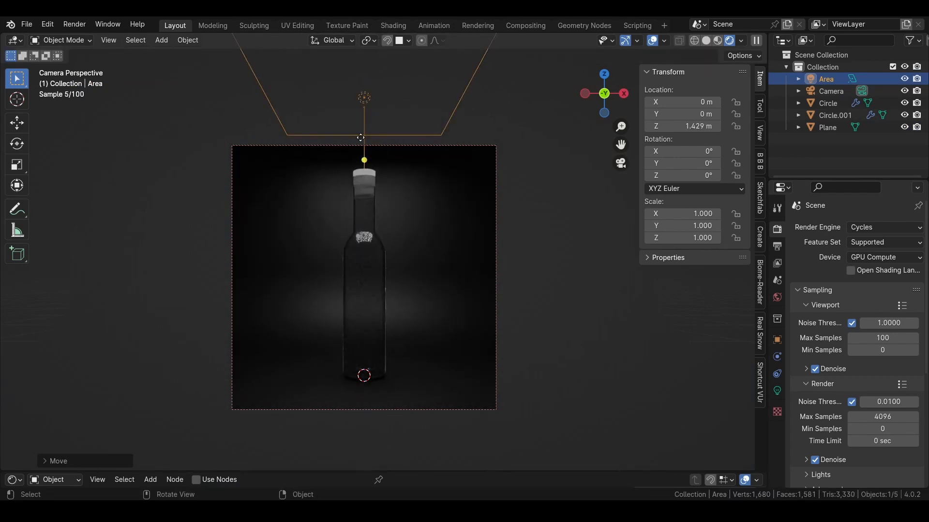
Duplicate the area light and move the copy along Y to about -1.564 m, in front of the bottle
middle_click_drag(384, 161, 430, 164)
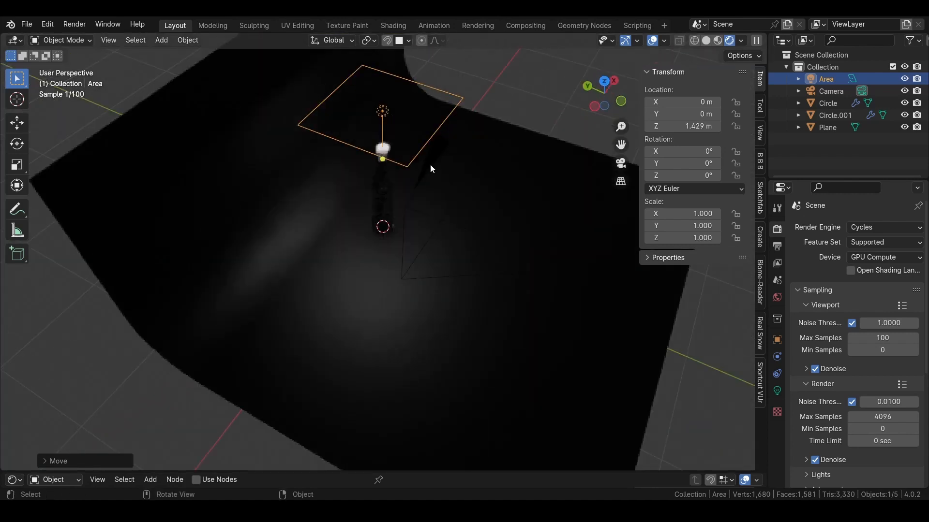
key("shift+d")
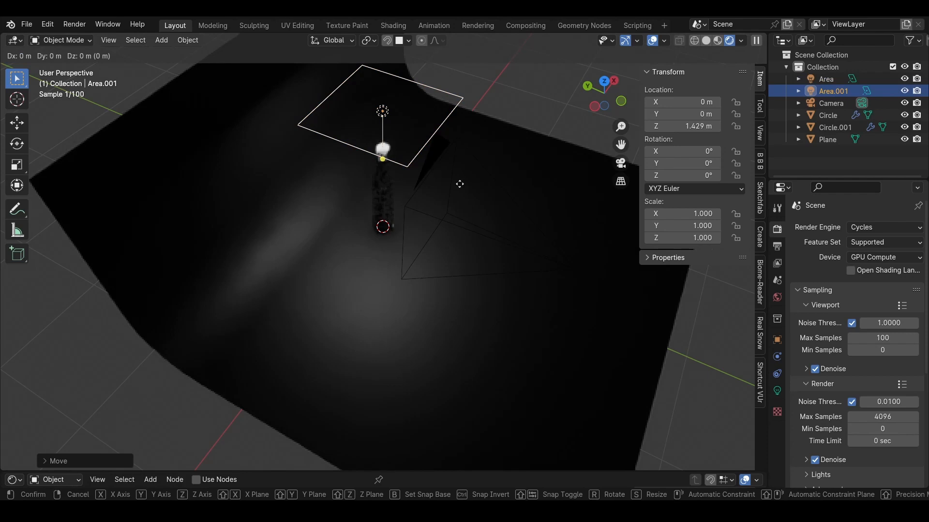
key("y")
left_click(646, 265)
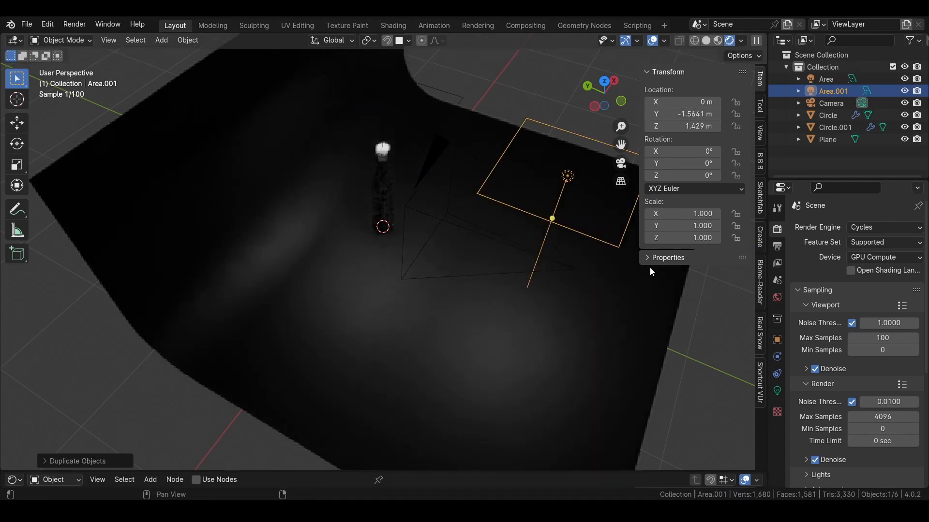
key("x")
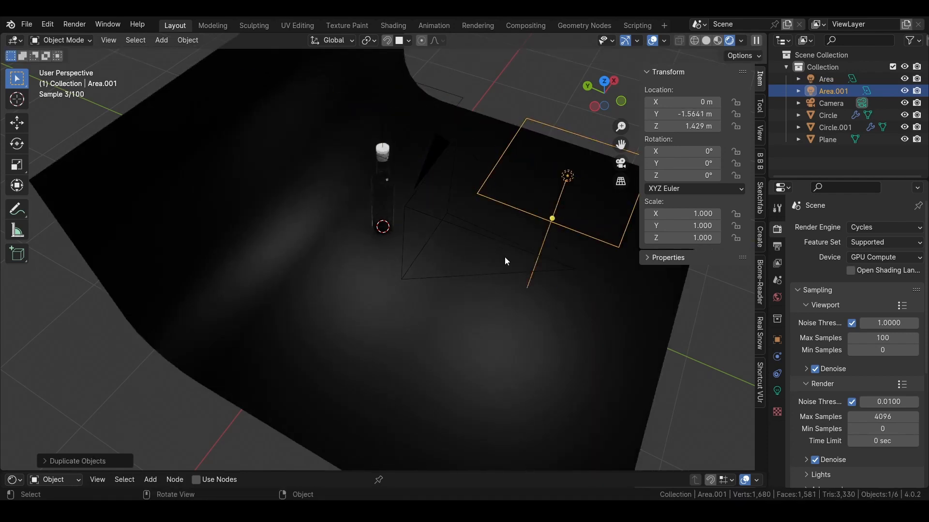
Rotate the duplicated area light about 60° around X to aim at the bottle, and return to the camera view
key("r")
key("x")
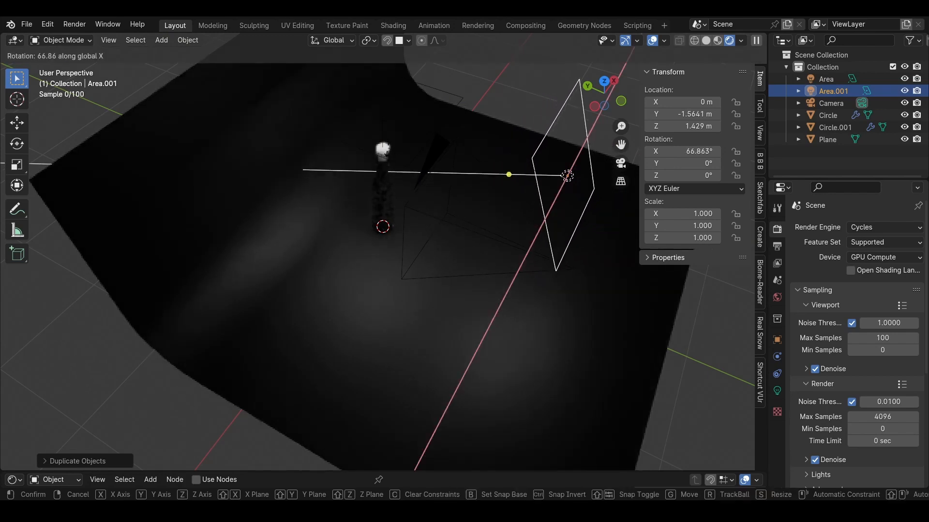
left_click(428, 150)
key("KP_0")
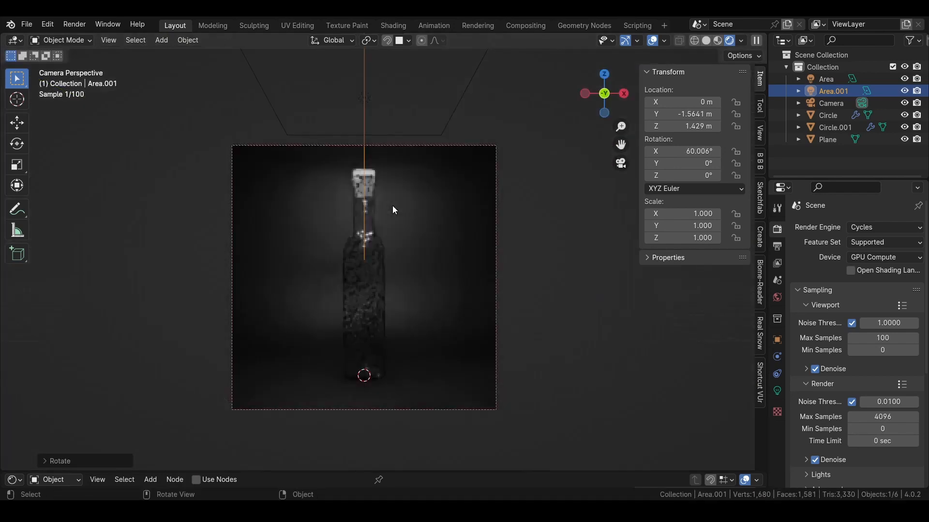
key("Home")
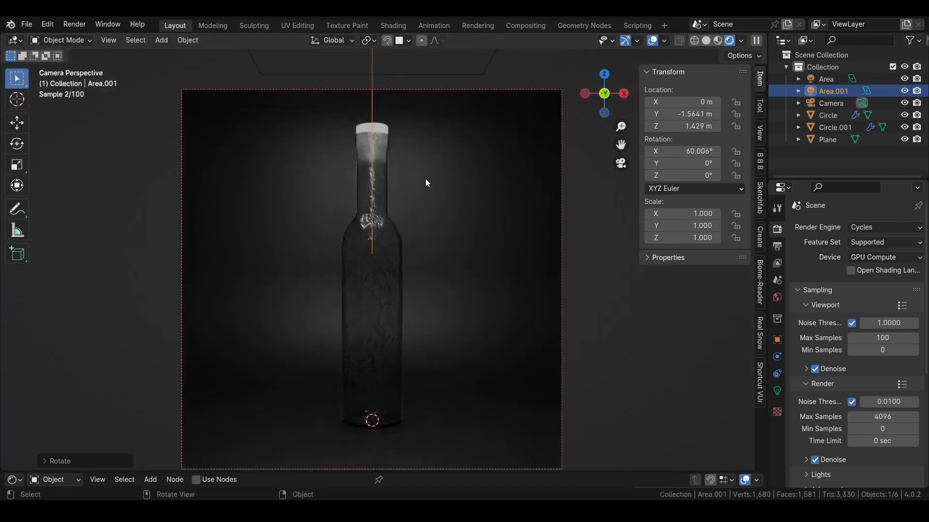
Set the bottle's glass base color to a dark green with hue 0.294, saturation 0.725 and value 0.510
left_click(369, 348)
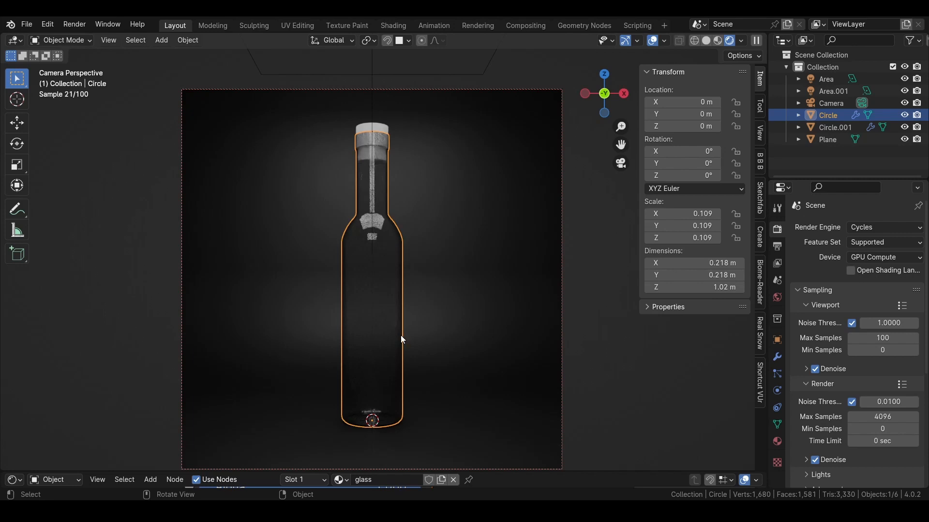
left_click(777, 441)
left_click(881, 353)
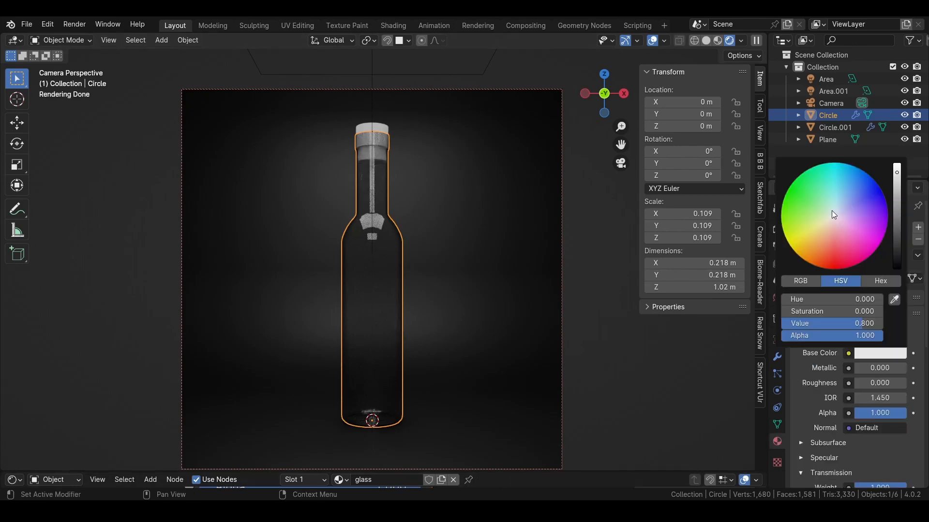
left_click_drag(832, 212, 811, 212)
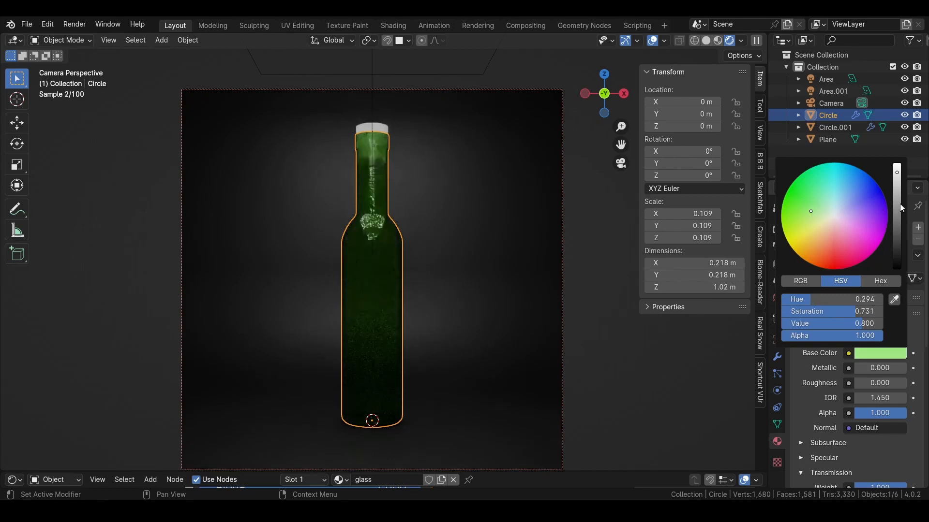
left_click_drag(897, 205, 897, 190)
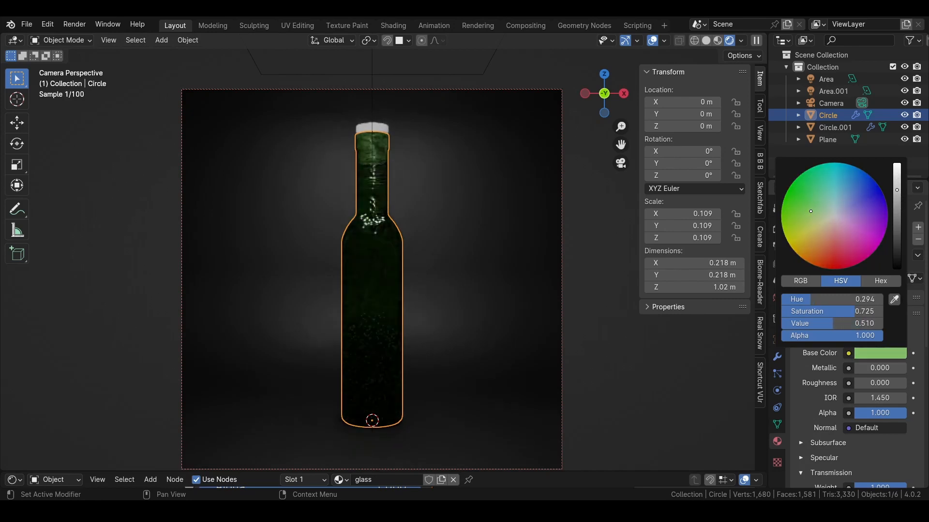
Give the bottle's cap a new material
left_click(380, 126)
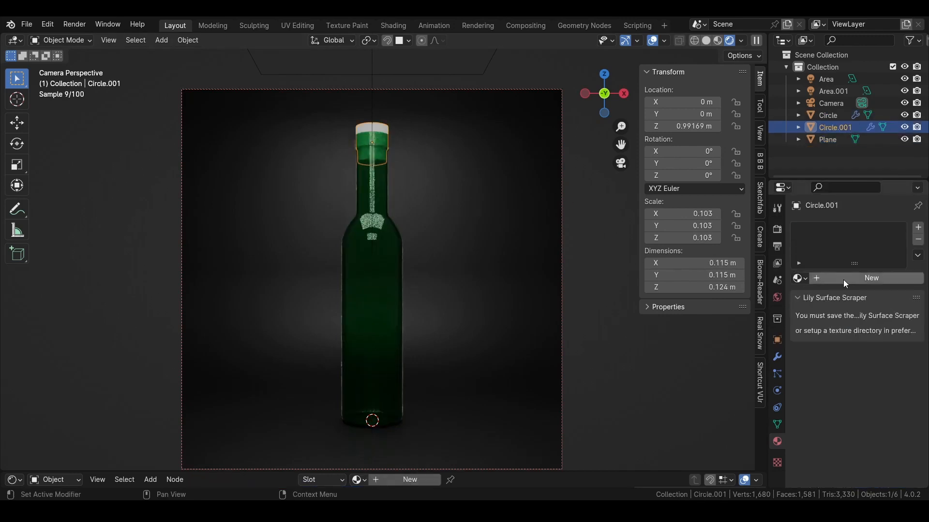
left_click(843, 281)
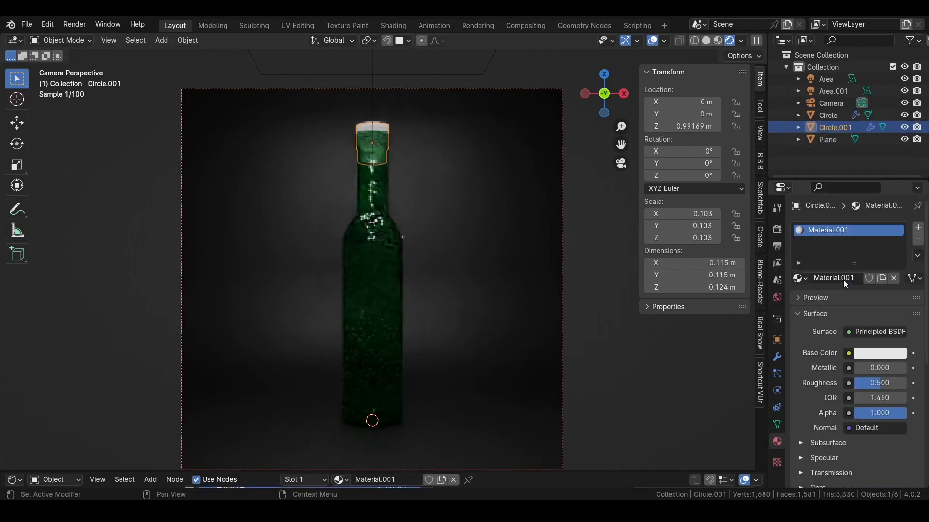
scroll(841, 318, "down", 5)
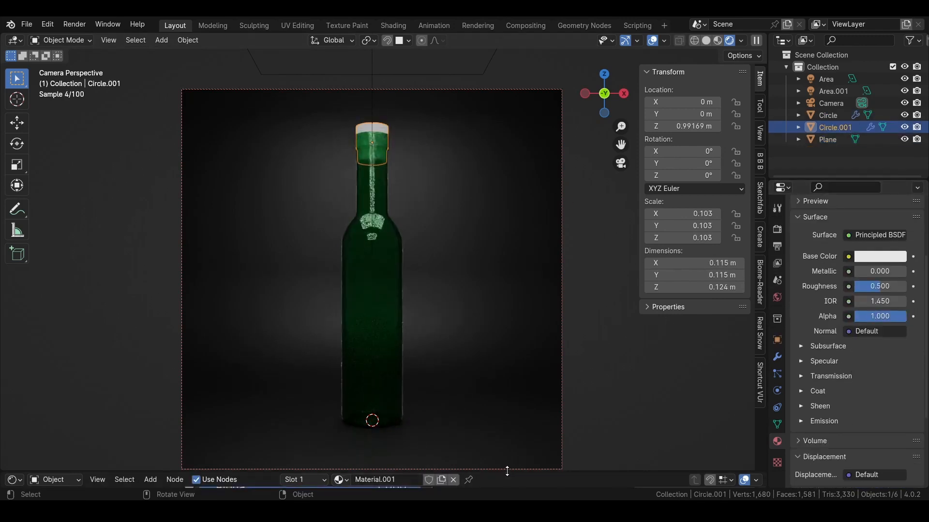
Enlarge the node editor and connect a new Color Ramp to the Base Color of the cap's Principled BSDF
left_click_drag(507, 471, 503, 135)
middle_click_drag(205, 230, 369, 267)
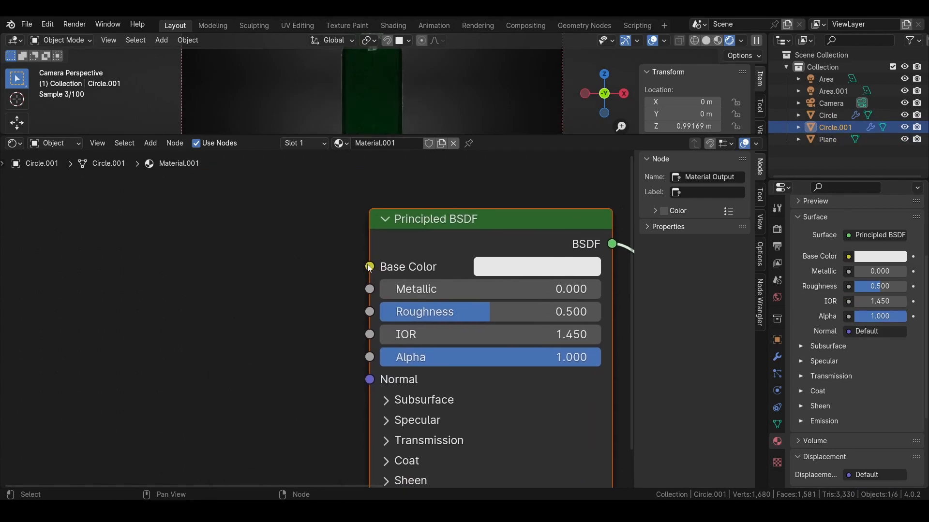
left_click_drag(369, 267, 229, 288)
type("col")
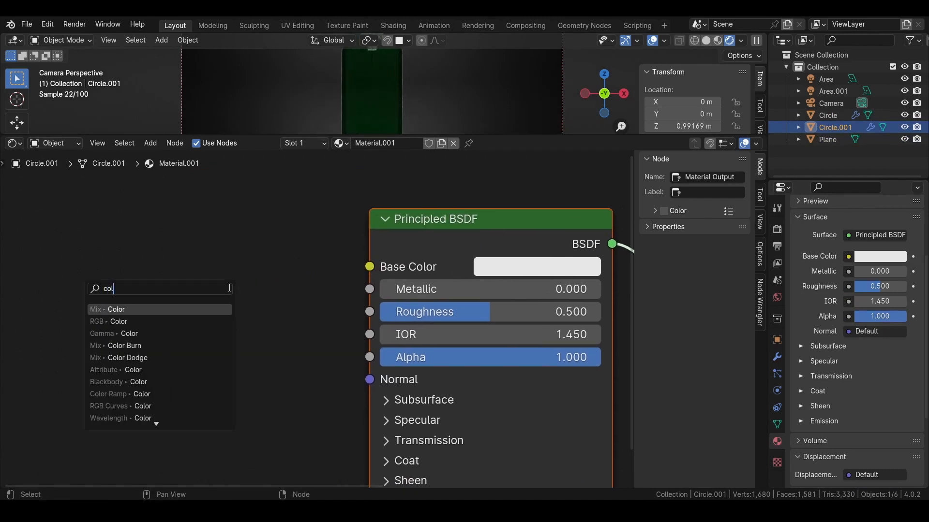
type("orr")
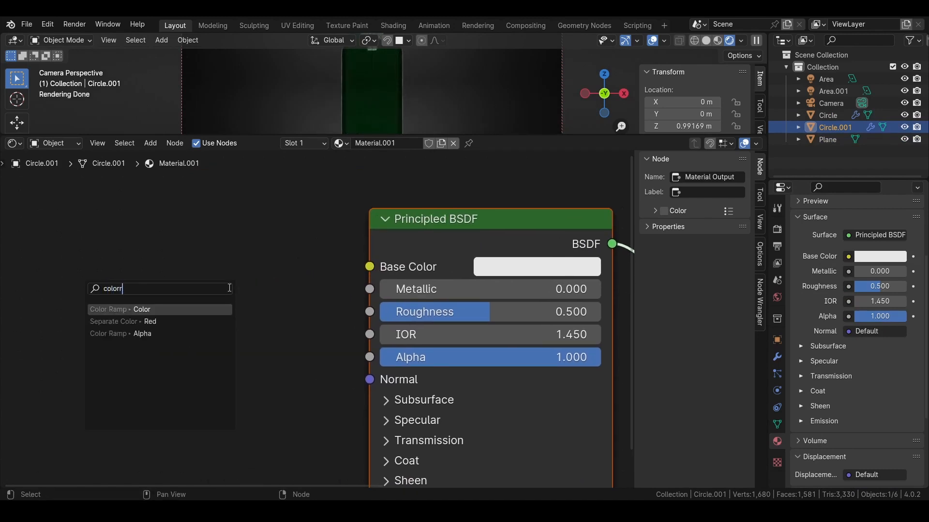
key("Return")
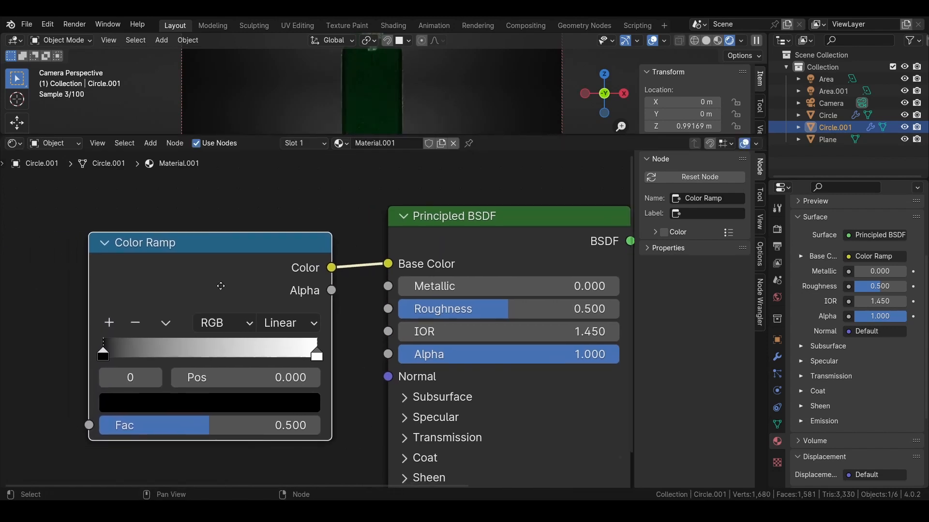
Add a Noise Texture whose Fac output feeds the Fac input of the Color Ramp
left_click(382, 408)
left_click_drag(397, 403, 239, 354)
type("noise")
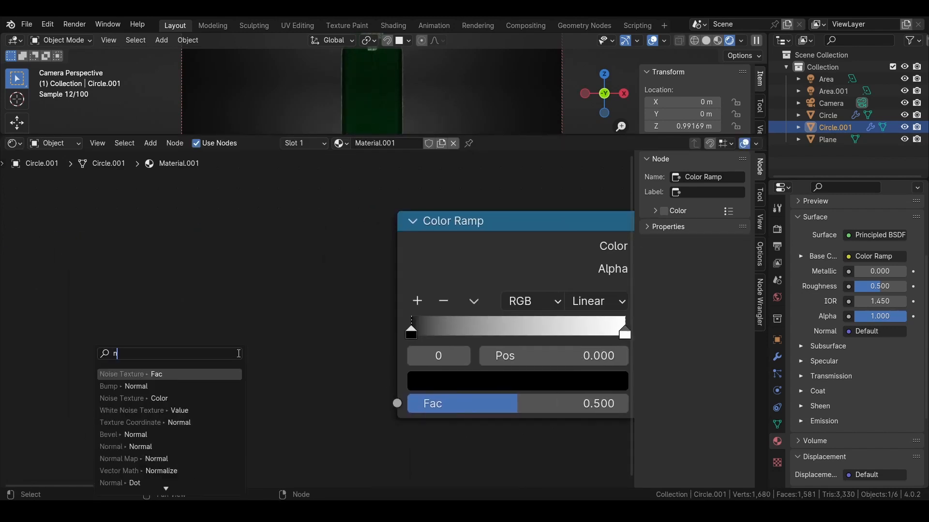
left_click(191, 372)
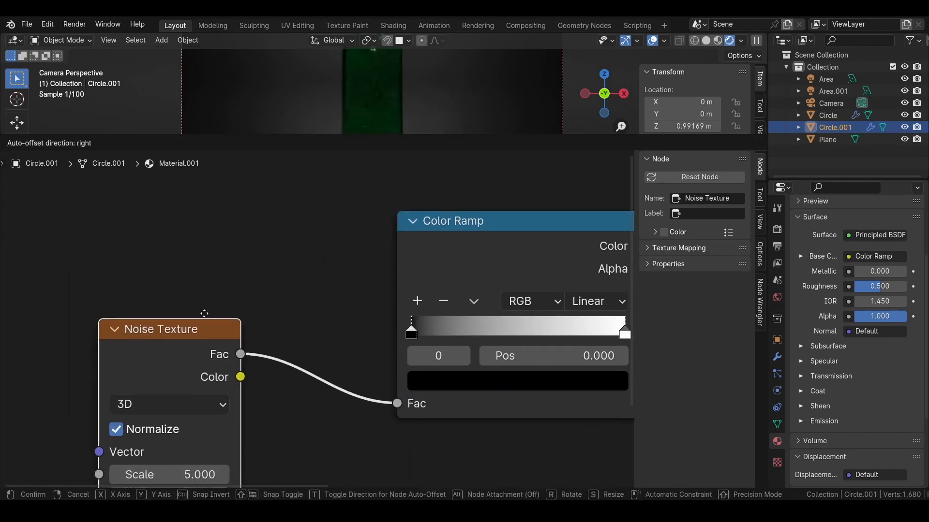
left_click(208, 300)
middle_click_drag(138, 357, 288, 310)
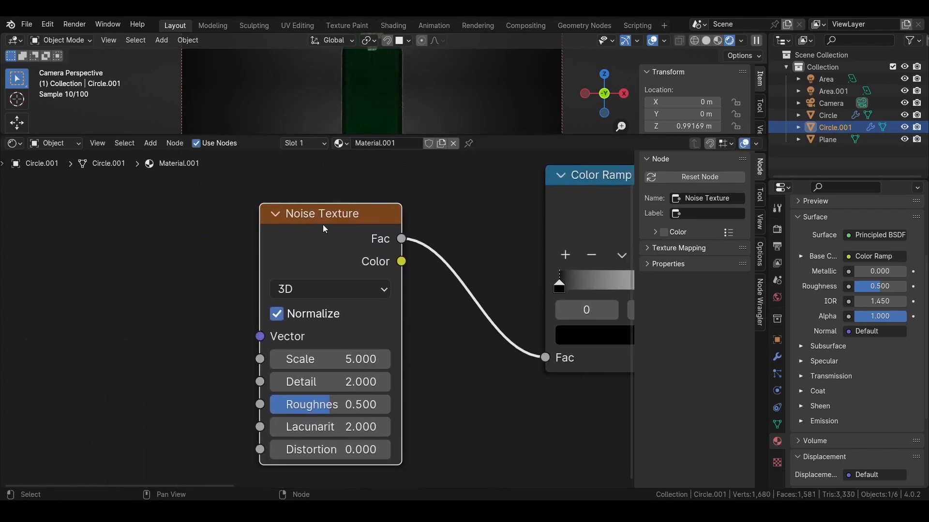
Add Texture Coordinate and Mapping nodes that drive the Noise Texture's vector with Generated coordinates
key("ctrl+t")
scroll(280, 298, "down", 2)
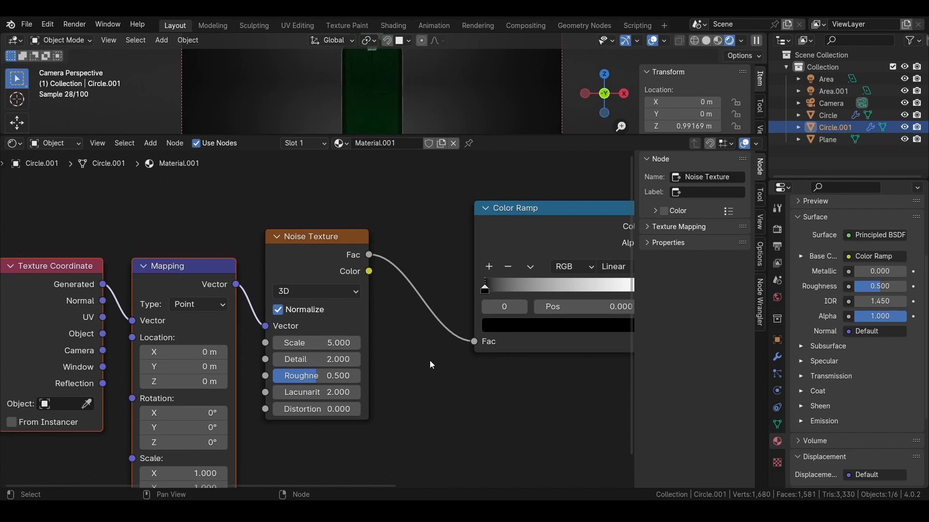
middle_click_drag(430, 361, 432, 299)
middle_click_drag(527, 324, 263, 414)
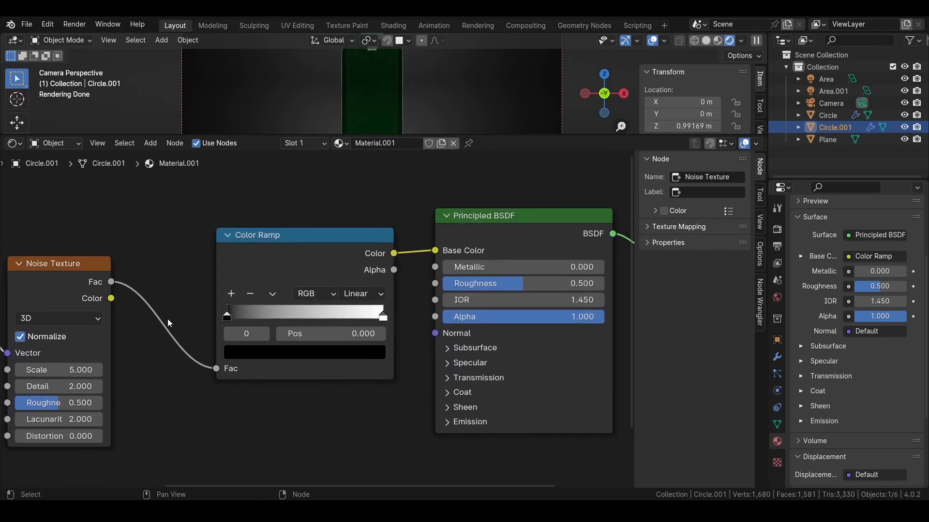
Enlarge the 3D view and tighten the Color Ramp, with the black stop at about 0.389 and the white stop at 0.444
left_click_drag(528, 134, 526, 307)
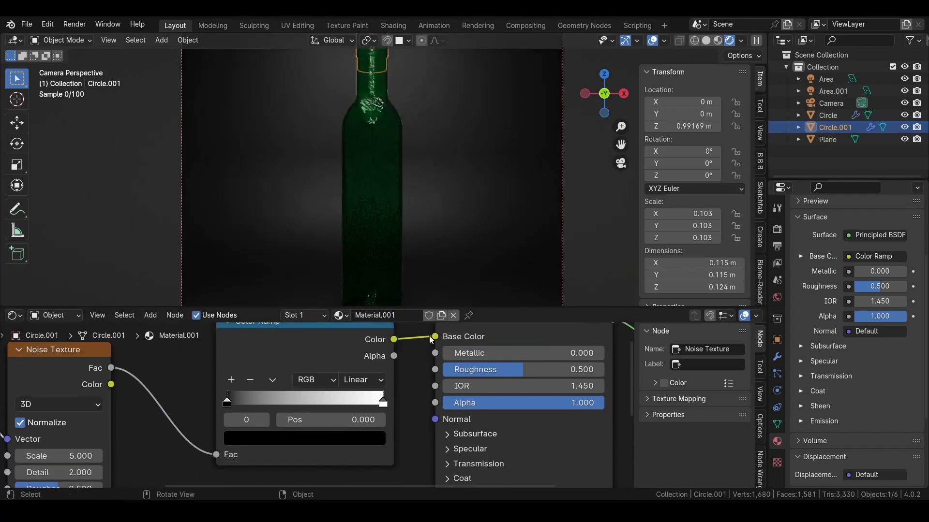
middle_click_drag(68, 454, 147, 433)
left_click_drag(309, 383, 369, 382)
left_click_drag(452, 383, 379, 385)
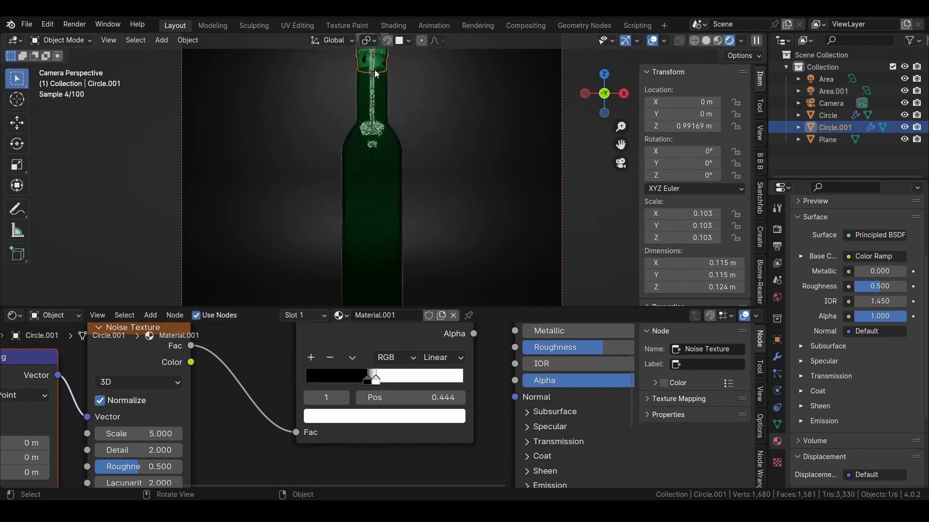
Frame the cap closely and raise the Noise Texture scale to about 18.9
scroll(379, 167, "down", 4)
scroll(378, 162, "up", 5)
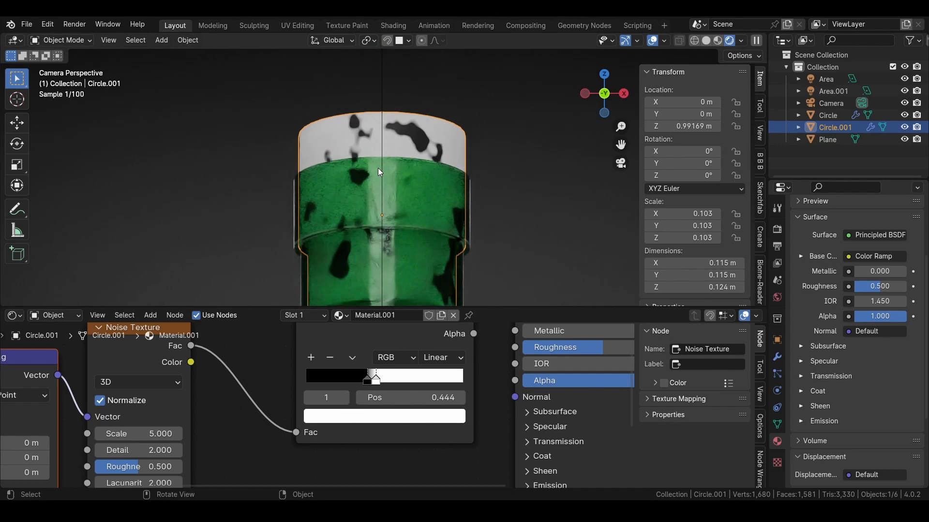
middle_click_drag(380, 173, 411, 117)
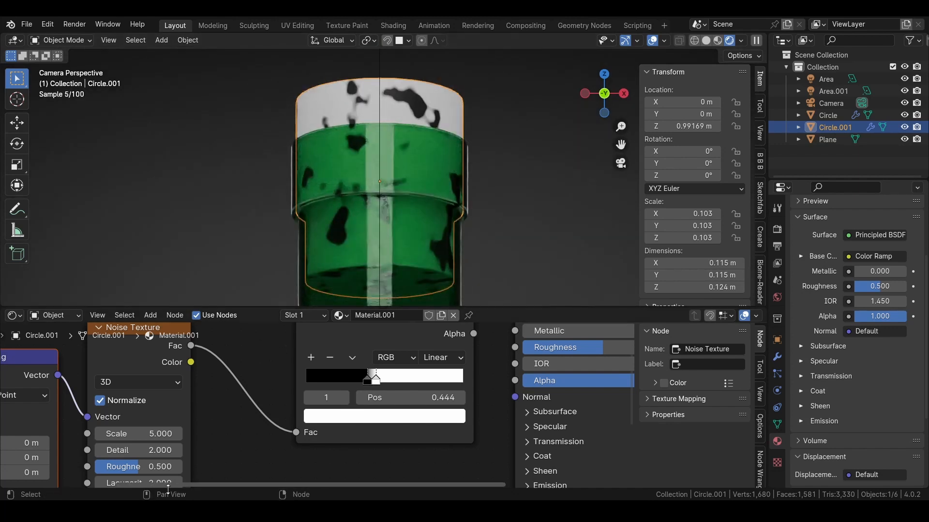
middle_click_drag(141, 433, 148, 392)
left_click_drag(145, 392, 373, 392)
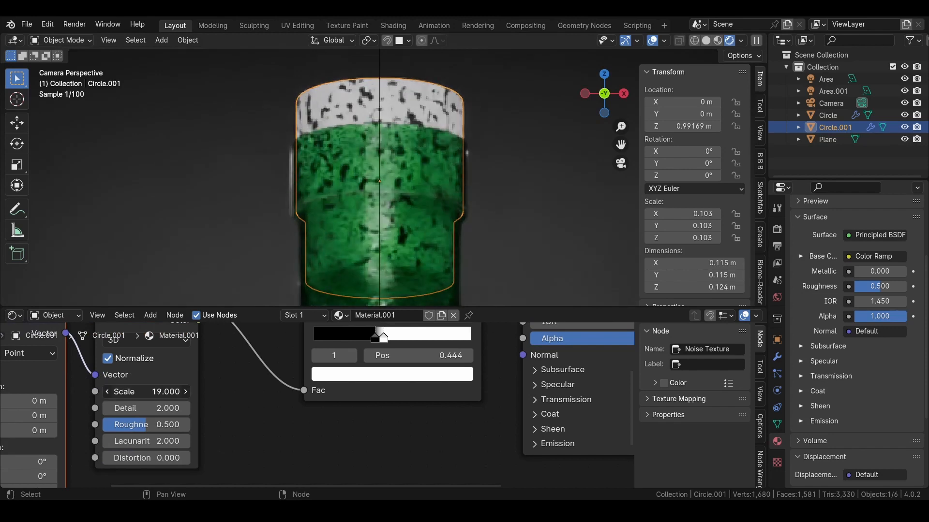
Set the Mapping node's X scale to 14 to stretch the noise into fine vertical streaks on the cap
middle_click_drag(85, 472, 219, 416)
middle_click_drag(159, 446, 155, 386)
left_click_drag(145, 406, 223, 406)
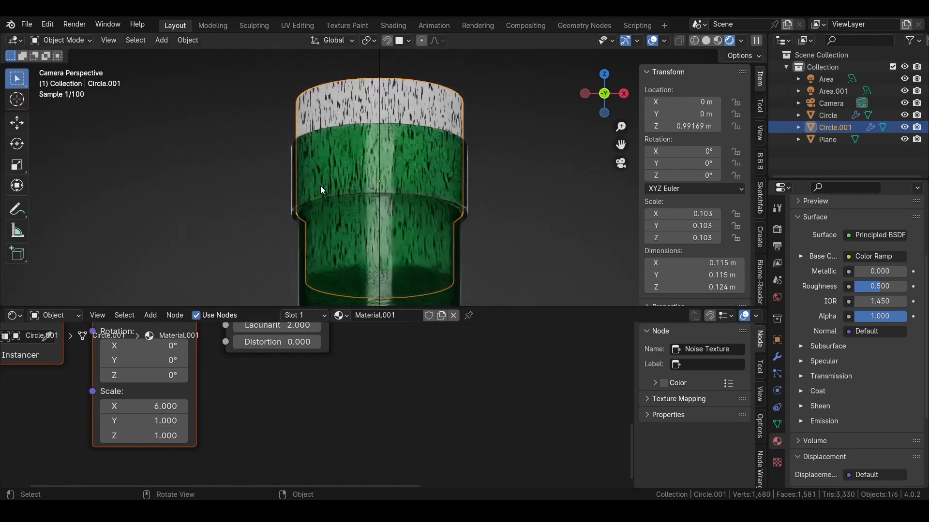
left_click_drag(145, 406, 213, 406)
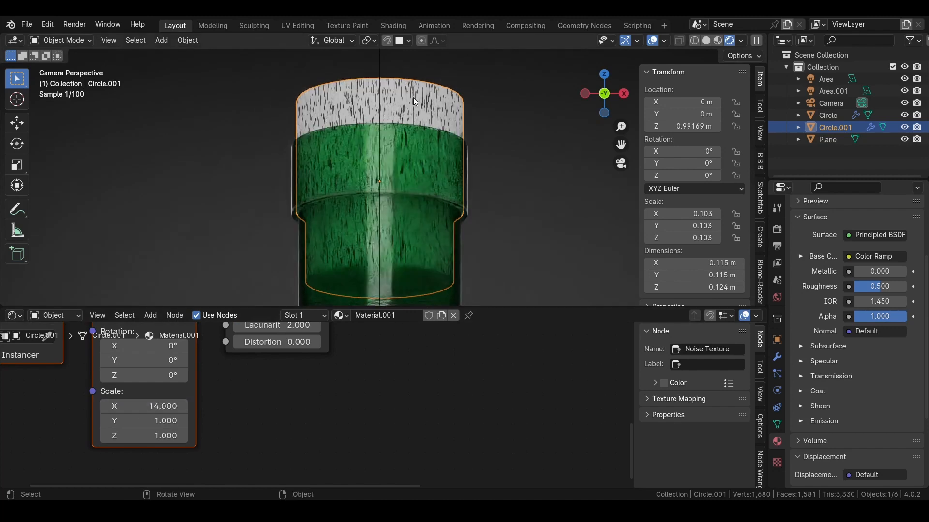
Change the Color Ramp's white stop to a light tan with hue 0.082, saturation 0.675 and value 1.000
middle_click_drag(309, 368, 270, 465)
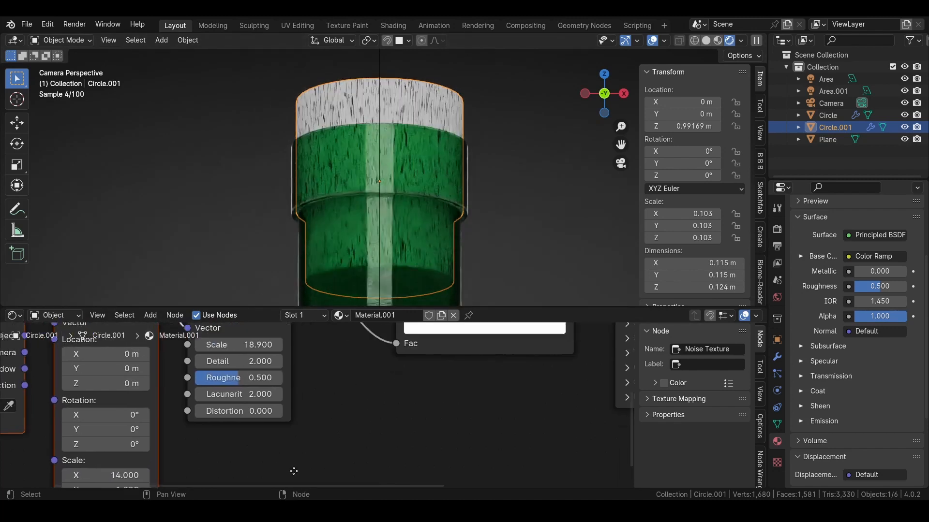
middle_click_drag(329, 338, 247, 426)
middle_click_drag(331, 386, 227, 385)
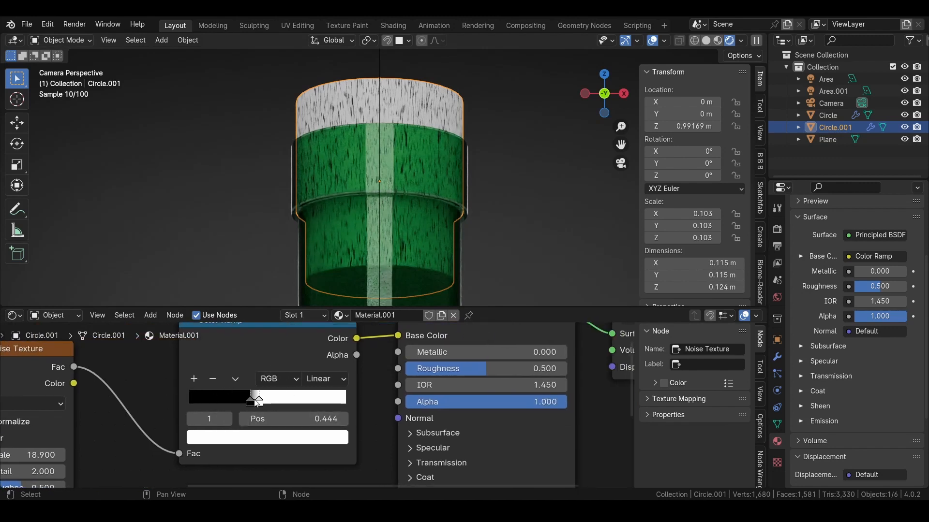
left_click(265, 437)
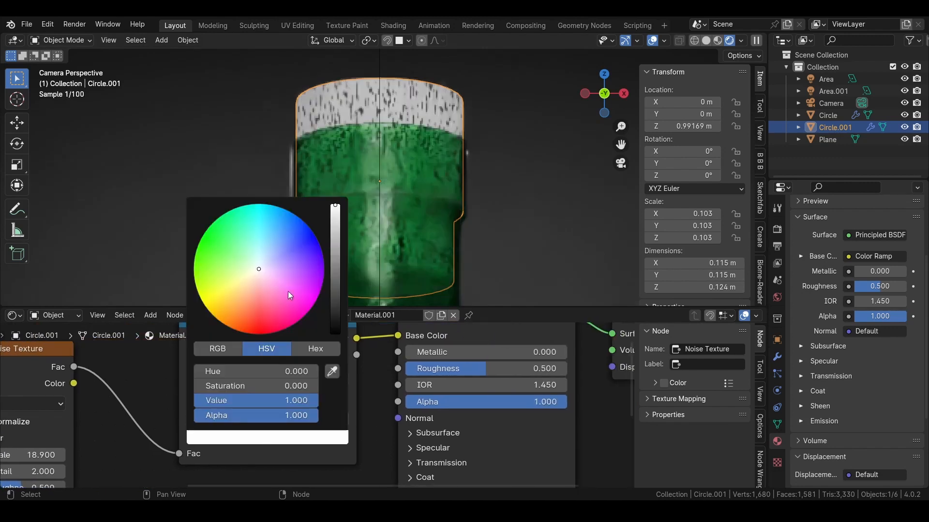
left_click(247, 289)
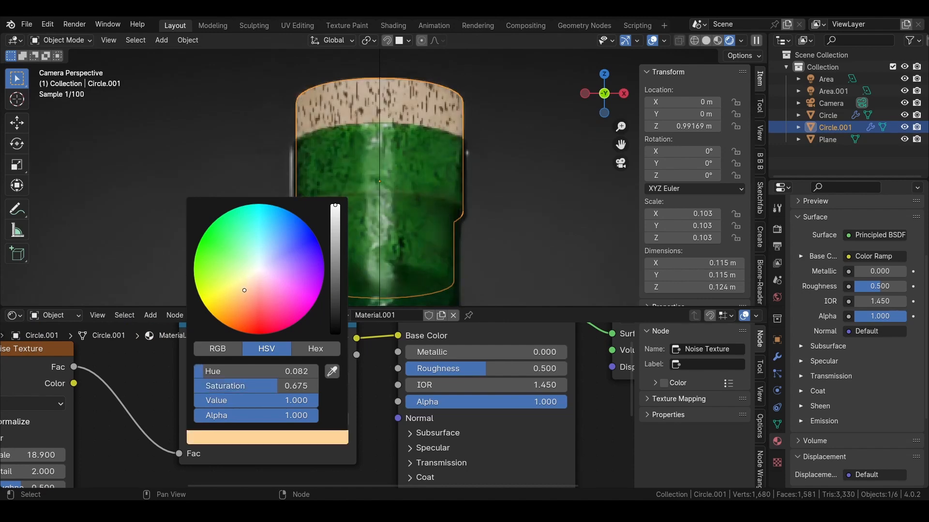
Change the Color Ramp's black stop to a medium brown with hue about 0.07 and saturation about 0.65
left_click(247, 401)
left_click(257, 441)
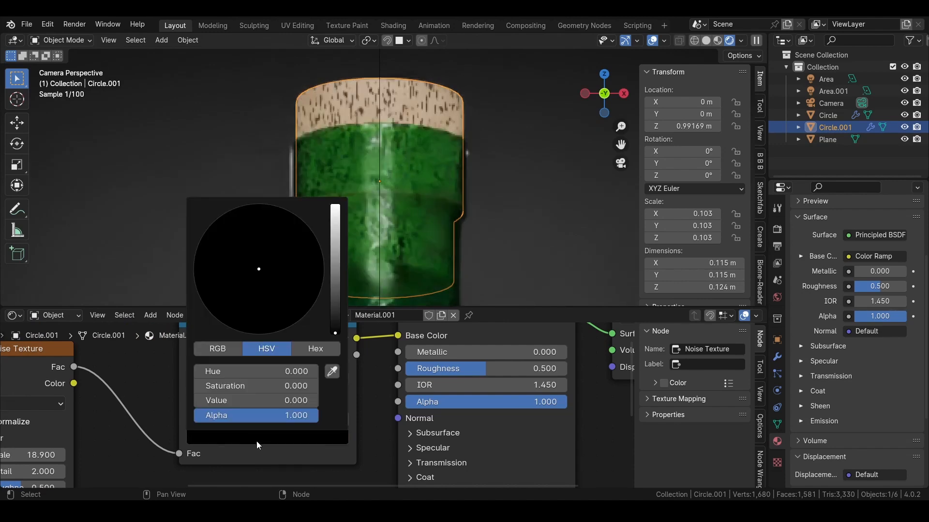
left_click(334, 285)
left_click(244, 294)
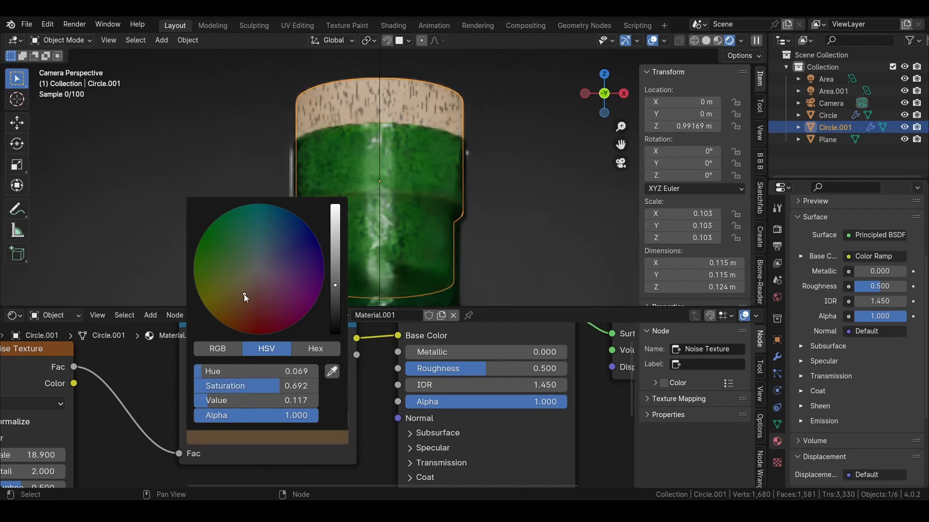
left_click(335, 305)
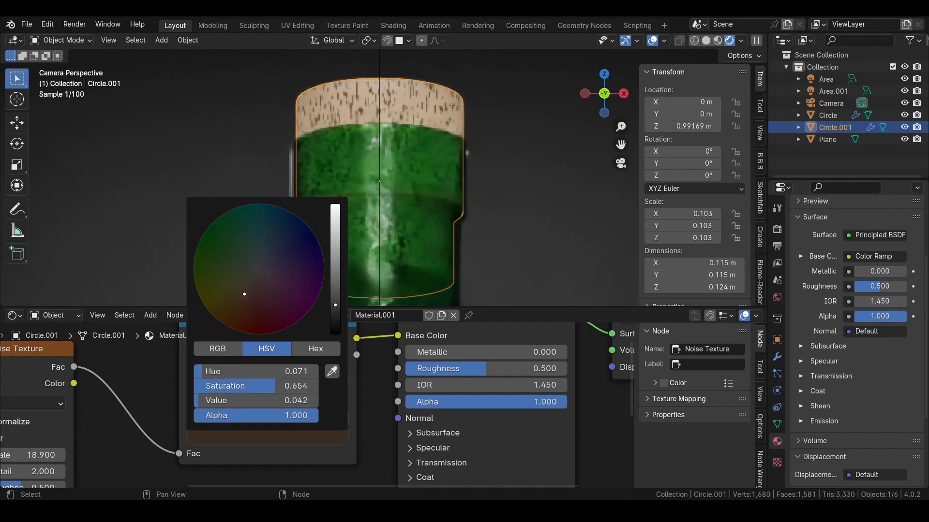
left_click_drag(335, 305, 335, 273)
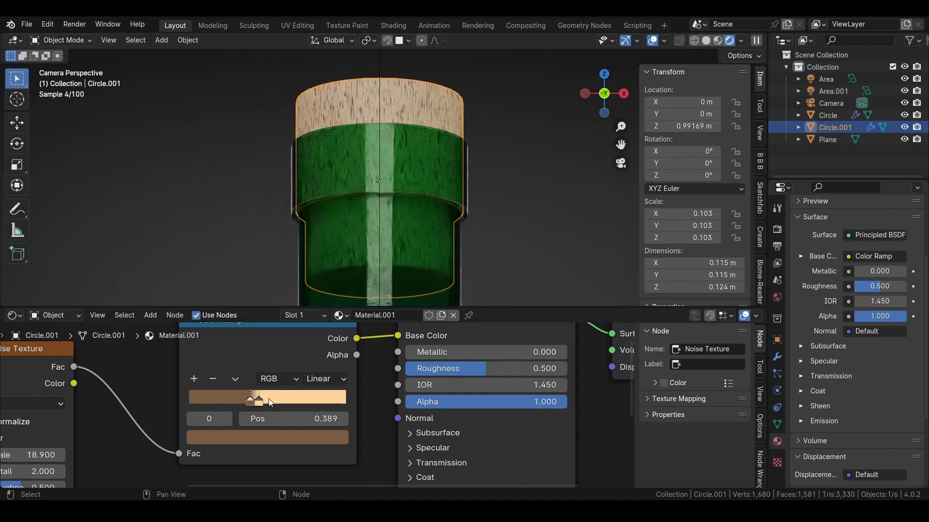
Darken the Color Ramp's light tan stop to a muted tan close to the brown stop
left_click(263, 401)
left_click(263, 435)
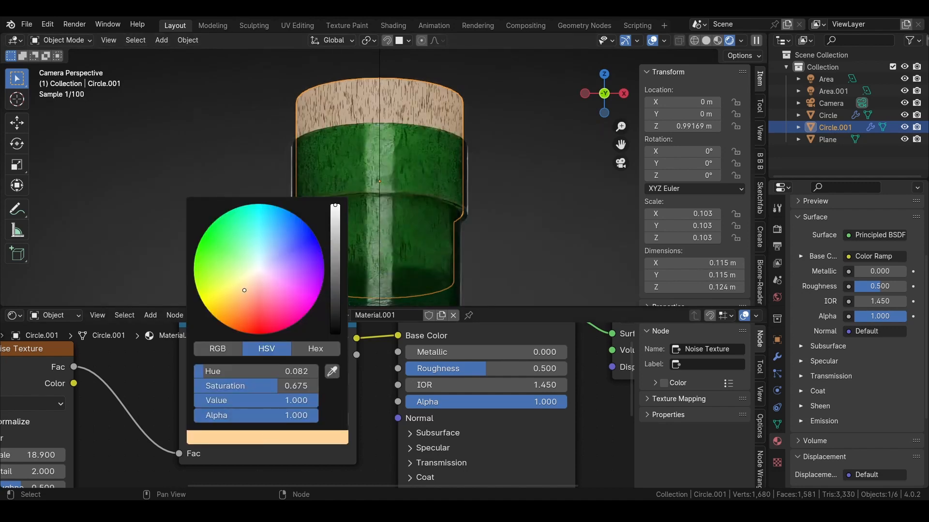
left_click_drag(335, 205, 335, 265)
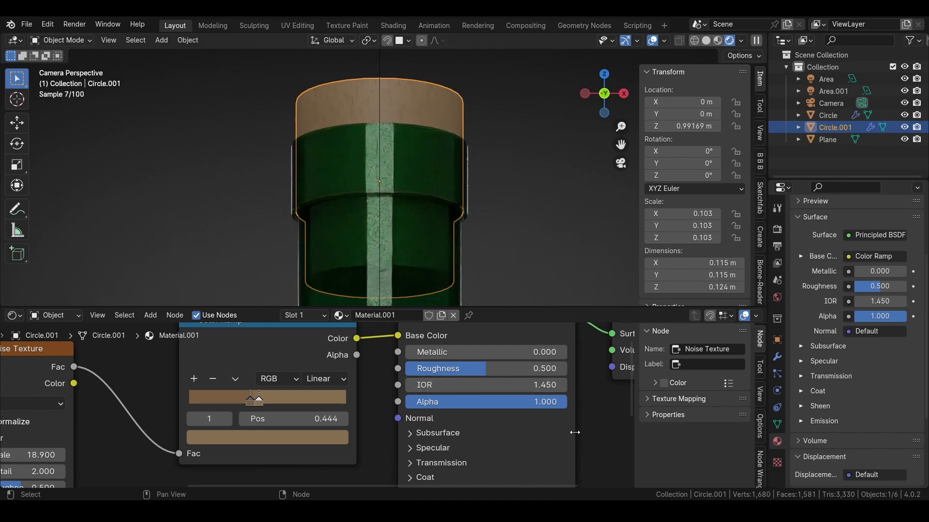
Set the cap material's Sheen weight to 1.000 and lower its sheen roughness
middle_click_drag(448, 491, 399, 384)
left_click(398, 402)
left_click_drag(398, 391, 549, 396)
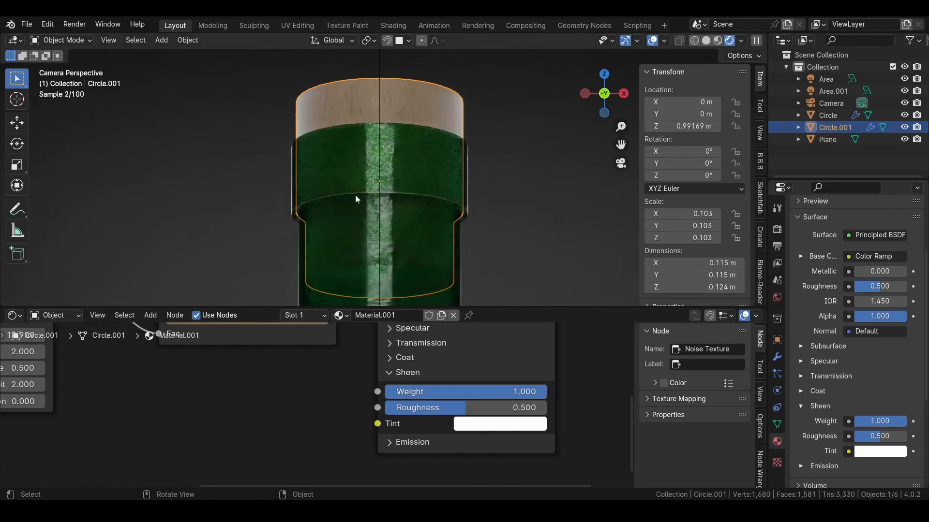
left_click_drag(469, 408, 385, 408)
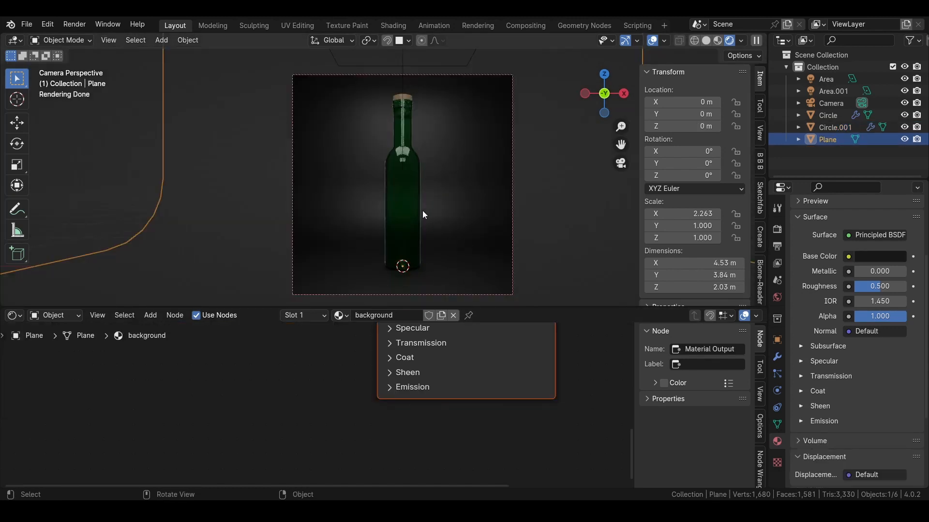
Add a cube at the bottle's base and scale it down to about 0.118
key("shift+a")
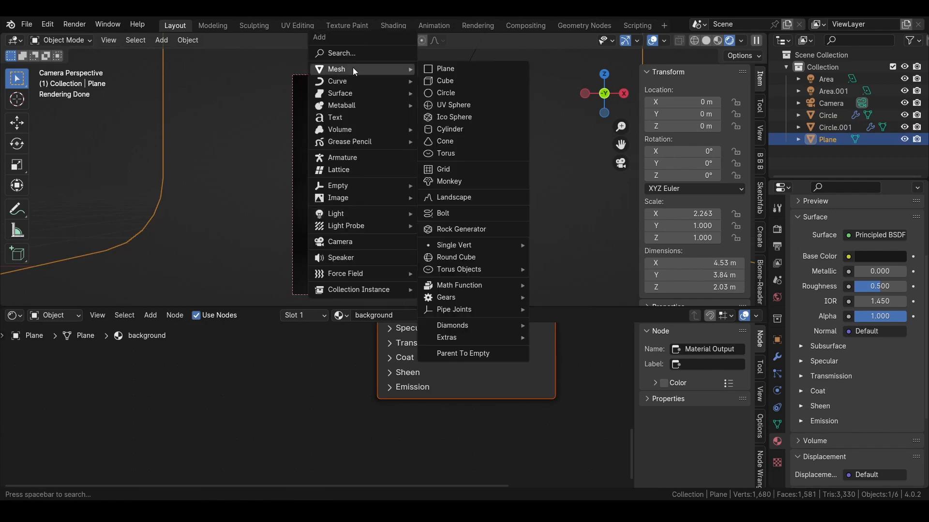
mouse_move(353, 69)
left_click(463, 81)
key("s")
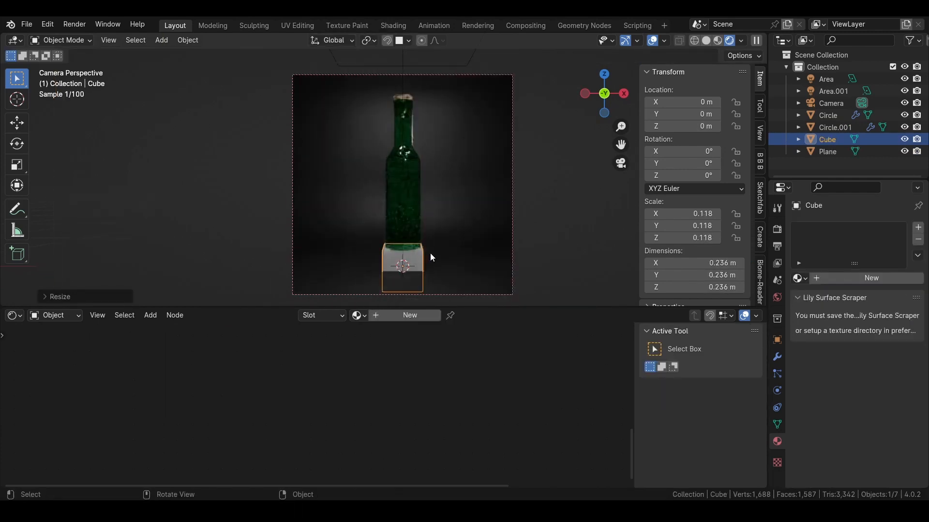
left_click(430, 254)
Stretch the cube into a slab with a Y scale of about 0.411 and an X scale of about 0.796
key("s")
key("y")
left_click(507, 259)
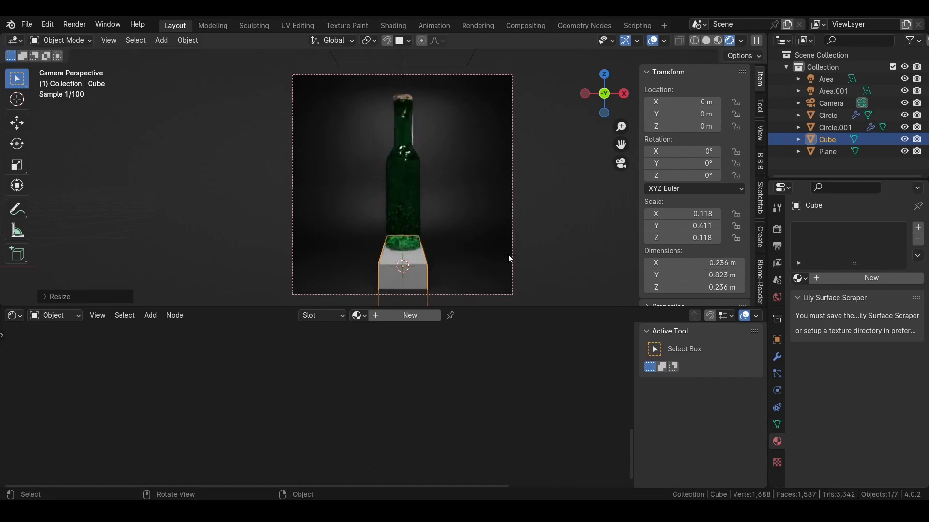
key("s")
key("x")
left_click(498, 256)
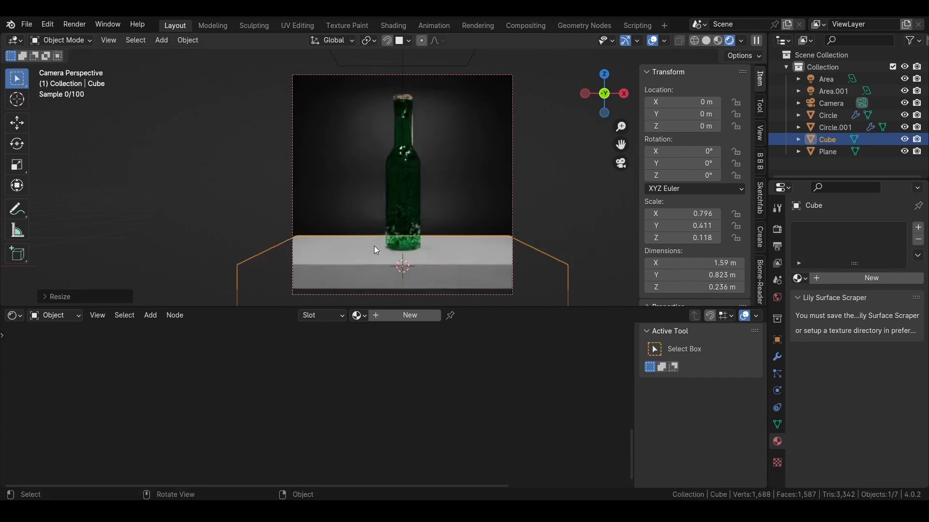
Move the slab along Y to about -0.462 m and lengthen it to a Y scale of about 0.708
key("g")
key("y")
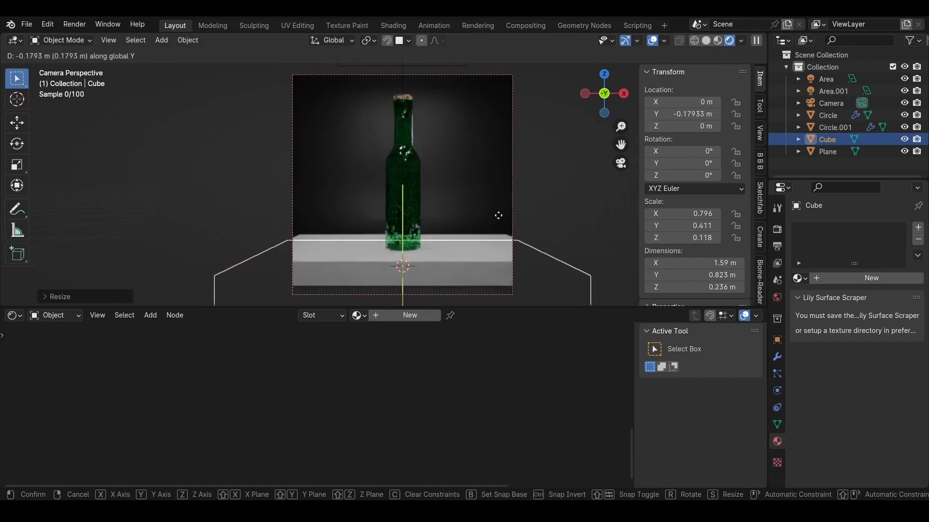
left_click(502, 197)
key("s")
key("x")
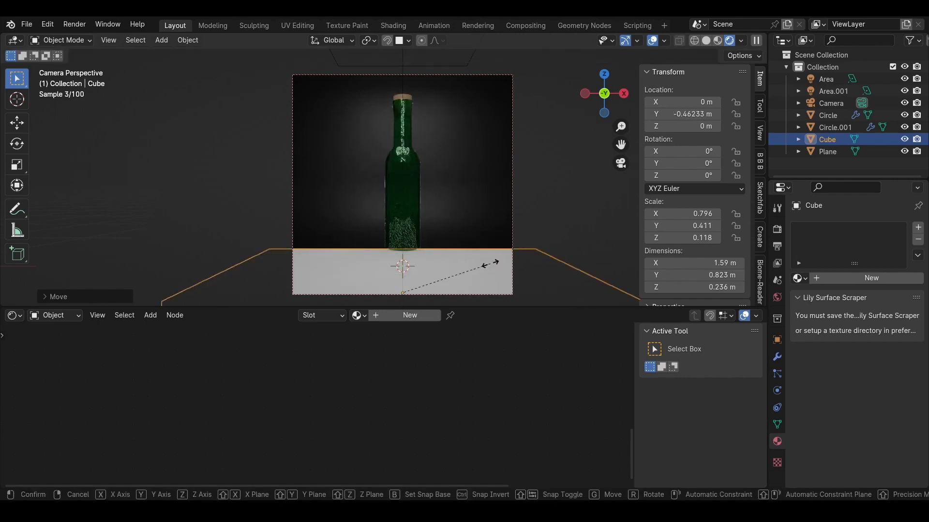
key("y")
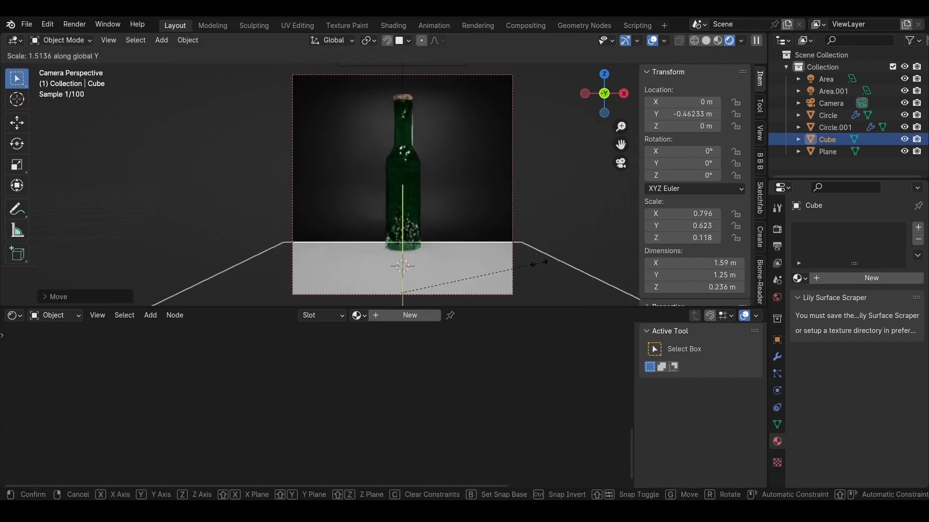
left_click(556, 262)
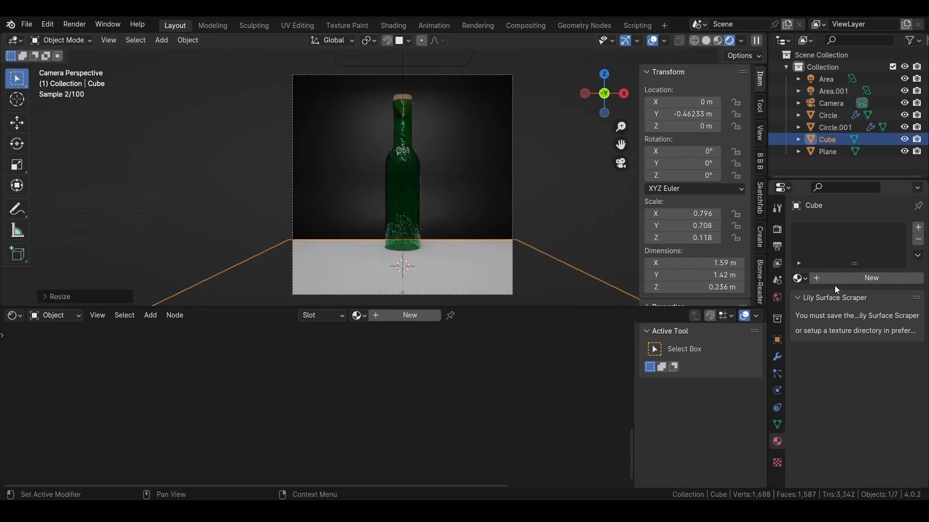
Give the slab a new material named ground_panel with Metallic 1.000 and Roughness 0.176
left_click(851, 278)
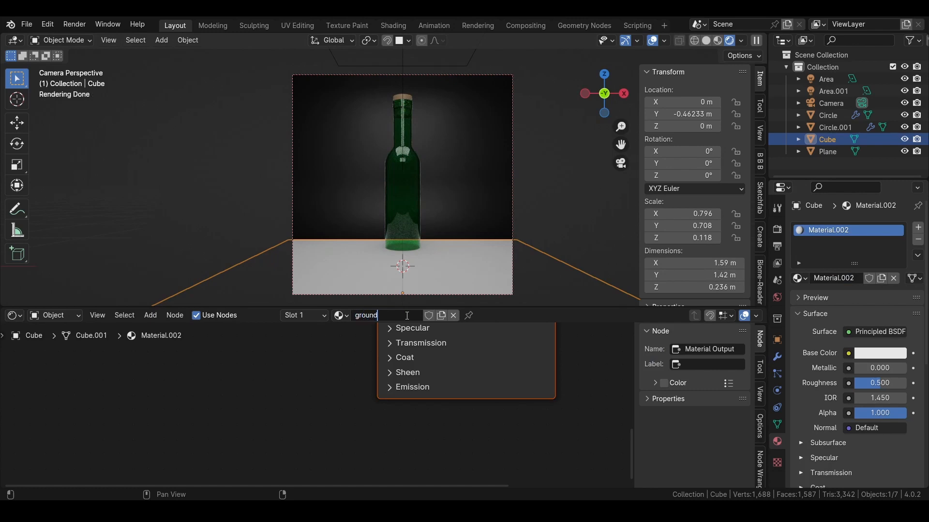
key("Return")
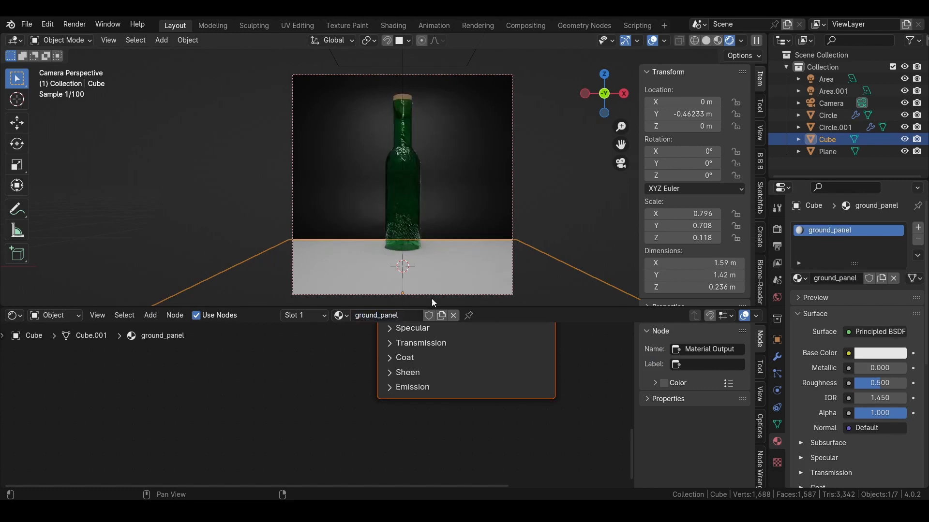
middle_click_drag(464, 334, 264, 474)
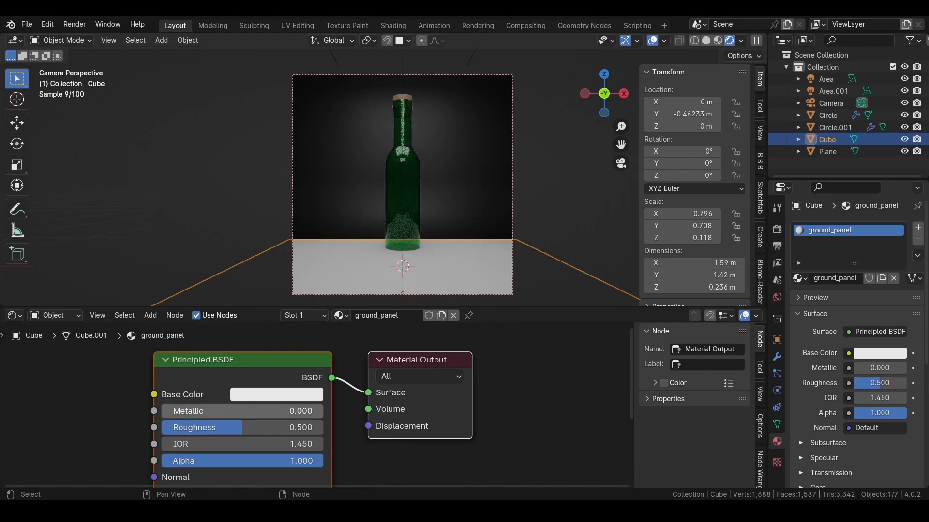
left_click_drag(167, 410, 323, 411)
left_click_drag(239, 427, 191, 428)
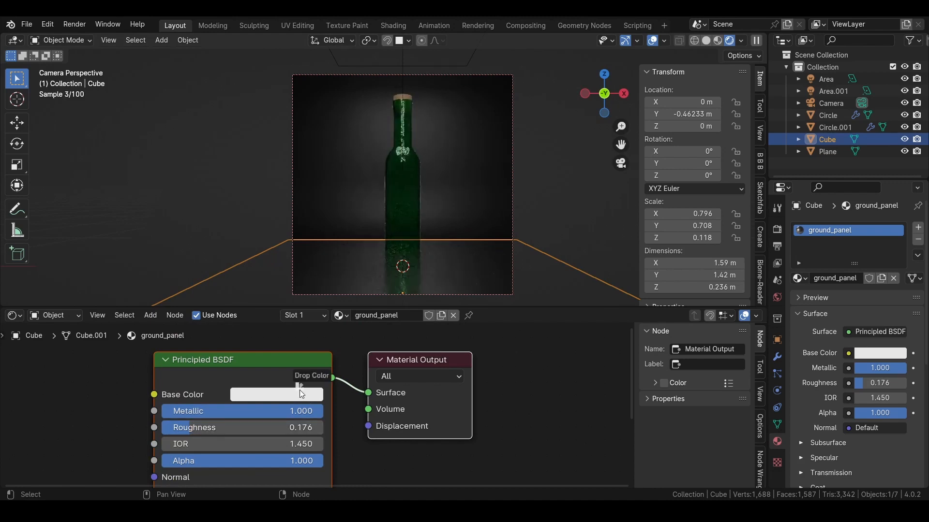
Try black as the ground_panel base color, and set it to pure white instead
left_click(266, 393)
left_click_drag(371, 227, 375, 296)
left_click(274, 395)
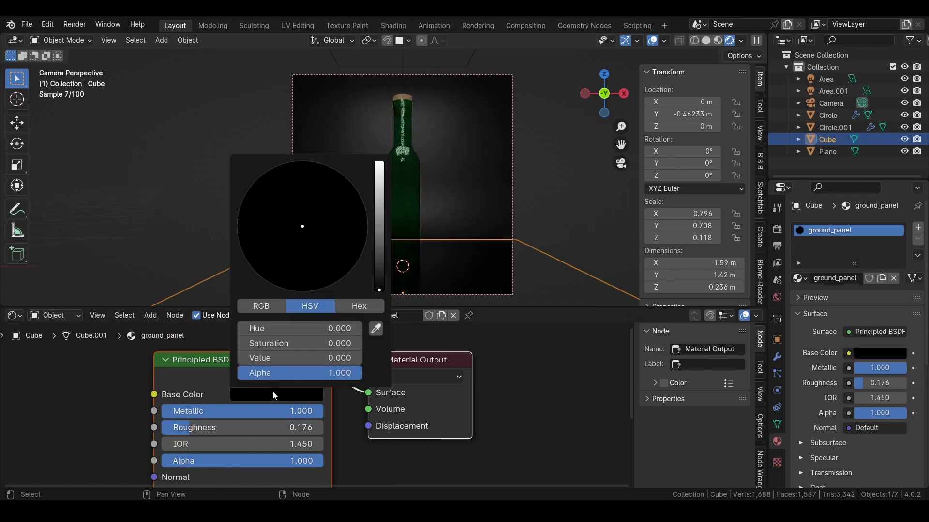
left_click_drag(372, 189, 377, 162)
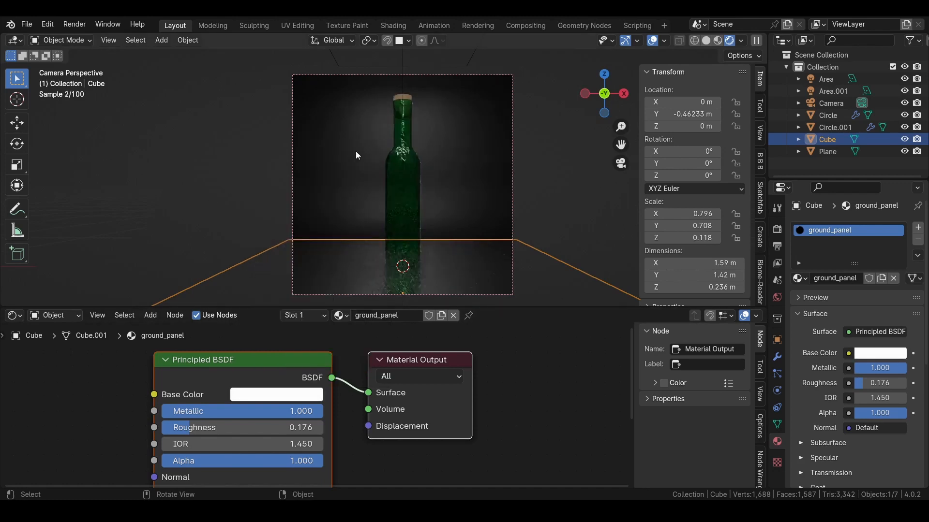
Select the backdrop plane and feed its background material's Base Color from a new Color Ramp
left_click(440, 204)
middle_click_drag(258, 409, 318, 368)
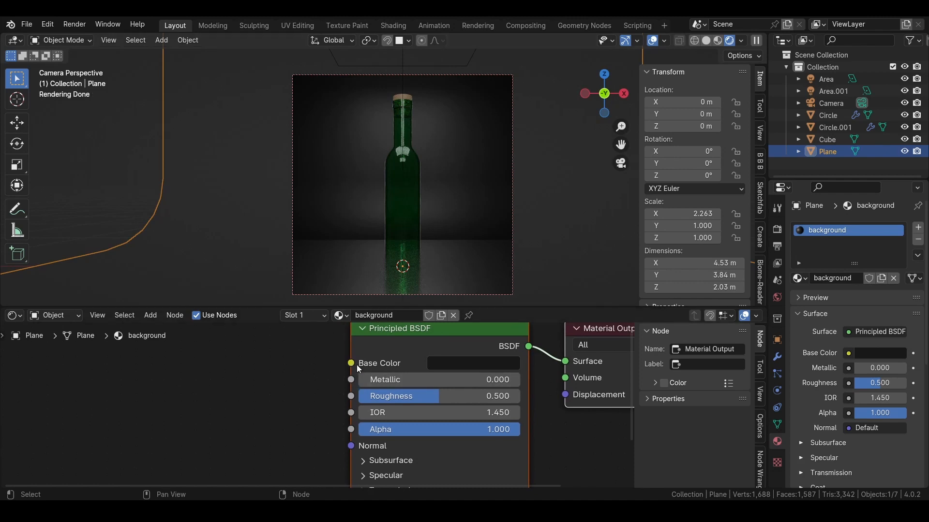
left_click_drag(351, 368, 273, 382)
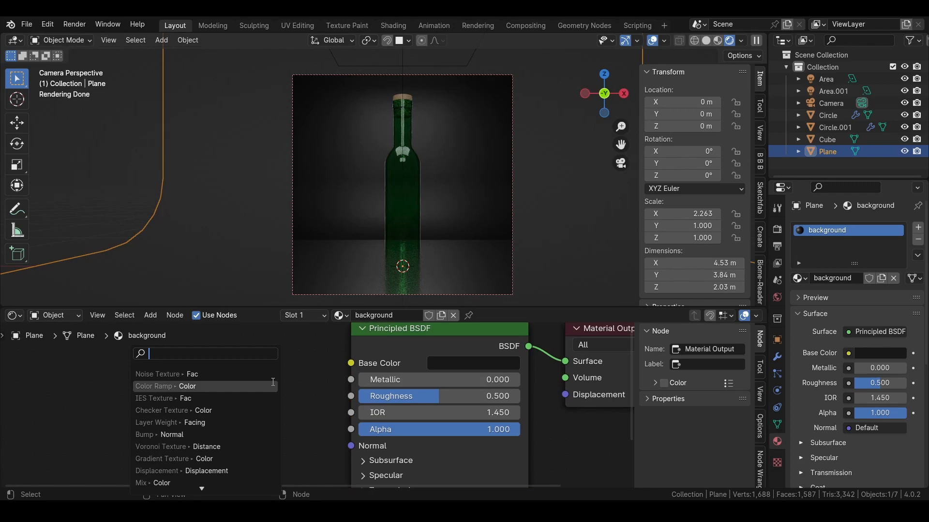
type("colorr")
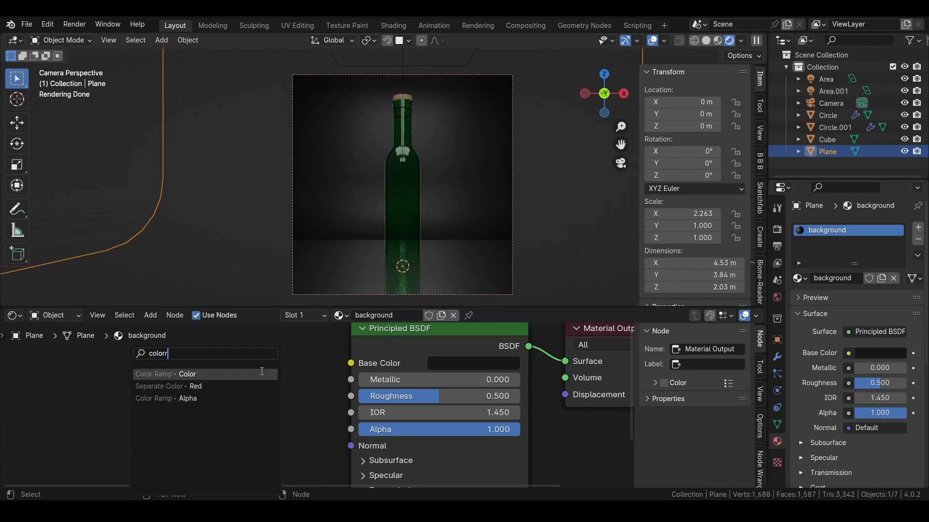
left_click(262, 374)
Connect a new Noise Texture's Fac output to the backdrop Color Ramp's Fac input
middle_click_drag(261, 374, 325, 317)
left_click_drag(171, 427, 148, 382)
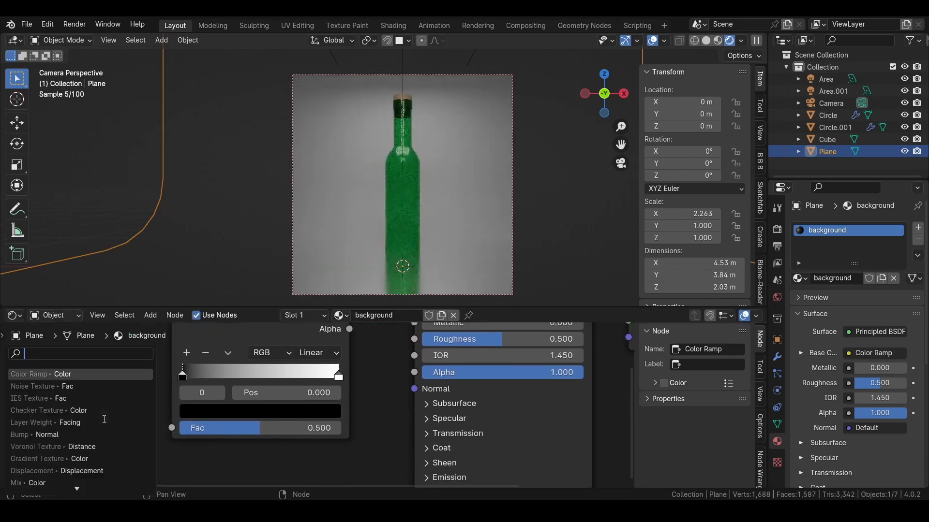
type("noise")
key("Return")
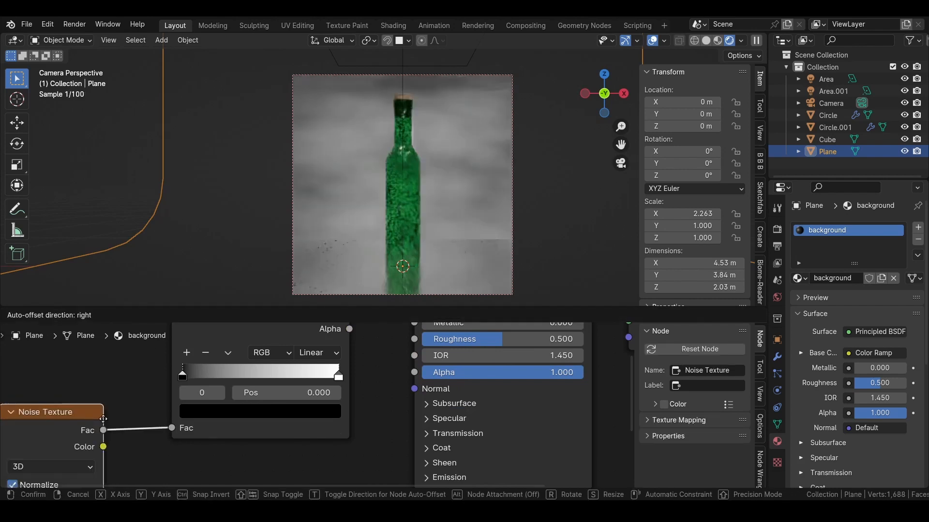
left_click(103, 419)
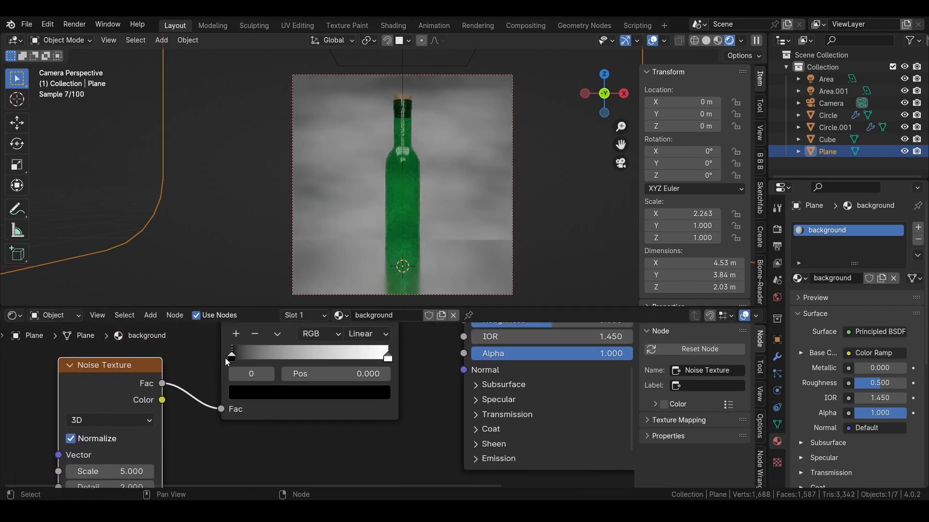
Raise the backdrop Noise Texture's scale to about 8.3 and move the Color Ramp's black stop to 0.418
middle_click_drag(99, 449, 101, 418)
left_click_drag(111, 441, 127, 440)
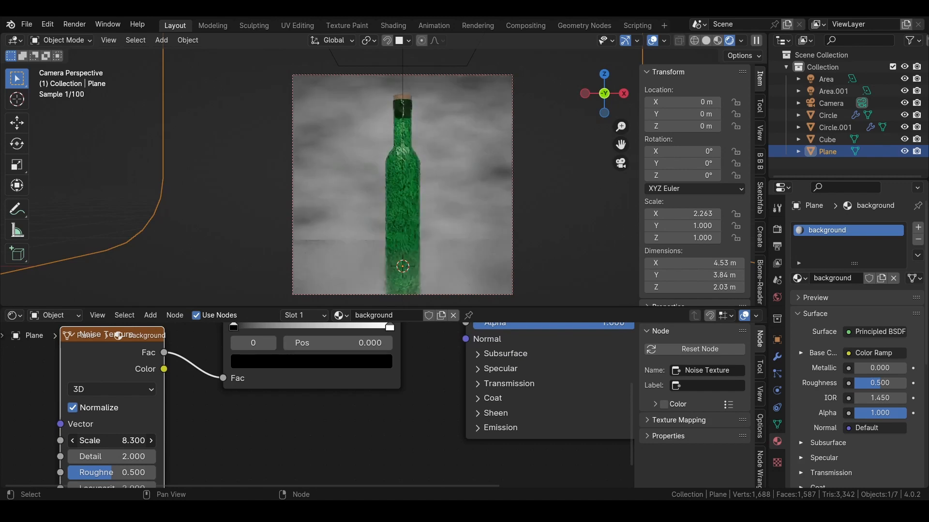
middle_click_drag(272, 312, 240, 359)
left_click_drag(202, 373, 267, 373)
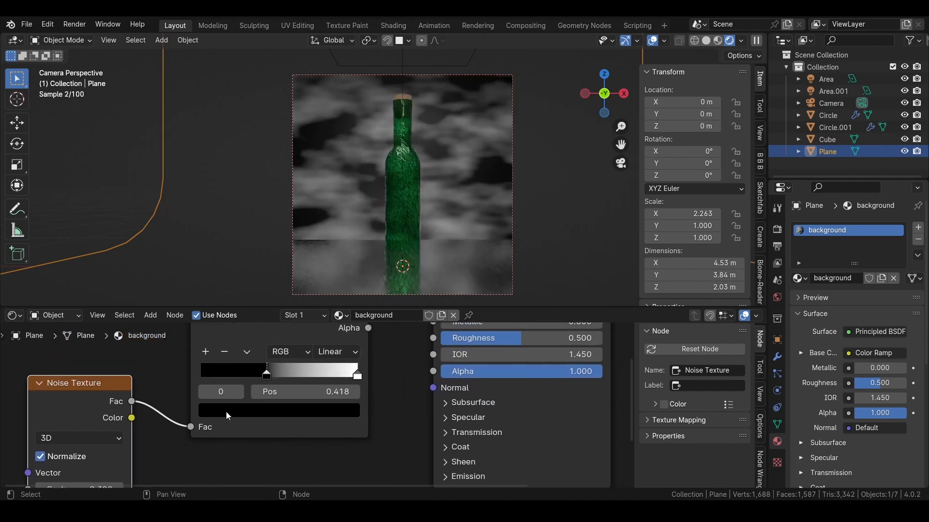
Set the backdrop Noise Texture's Detail to 10.700, Roughness to 0.420 and Scale to 4.700
middle_click_drag(117, 469, 118, 413)
middle_click_drag(82, 451, 90, 419)
scroll(84, 426, "up", 4)
mouse_move(84, 425)
left_mouse_down()
mouse_move(144, 425)
mouse_move(80, 425)
left_mouse_up()
middle_click_drag(76, 454, 81, 413)
middle_click_drag(81, 370, 79, 411)
left_click_drag(76, 407, 146, 410)
left_click_drag(66, 390, 40, 390)
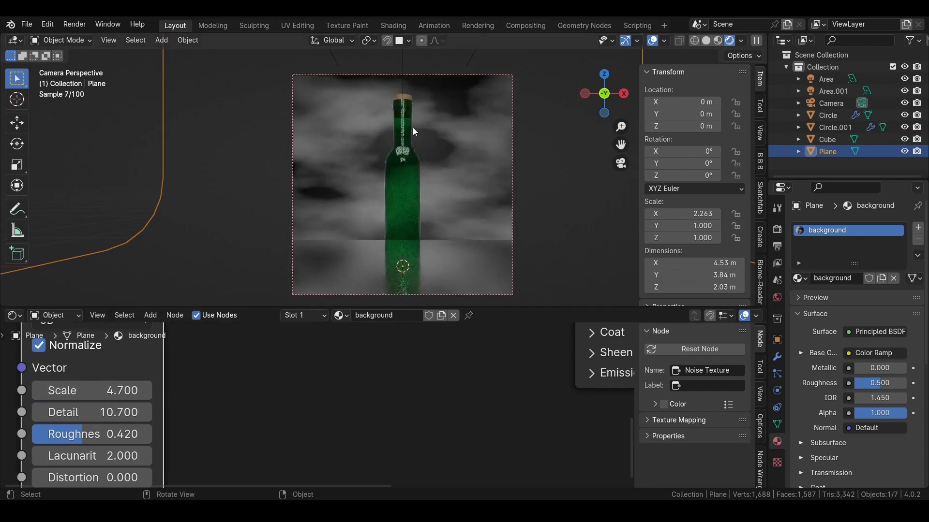
Lighten the bottle's glass base color to a pale green with hue 0.356, saturation 0.256 and value 1.000
left_click(394, 215)
left_click(881, 352)
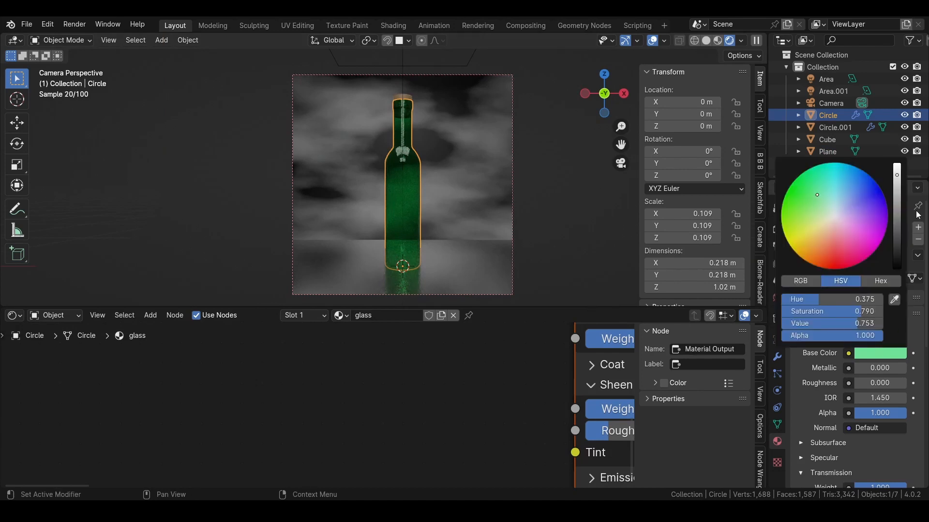
left_click(881, 350)
left_click_drag(896, 174, 897, 163)
left_click(829, 212)
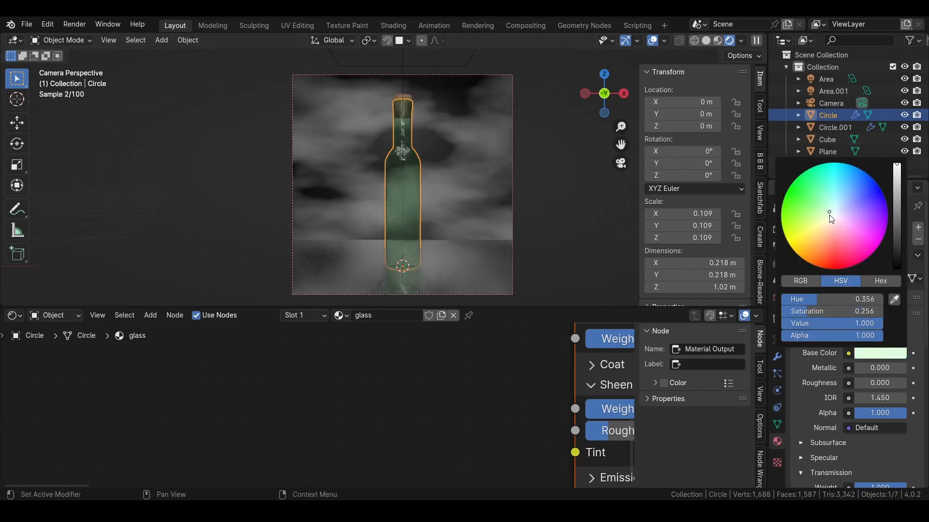
left_click(435, 150)
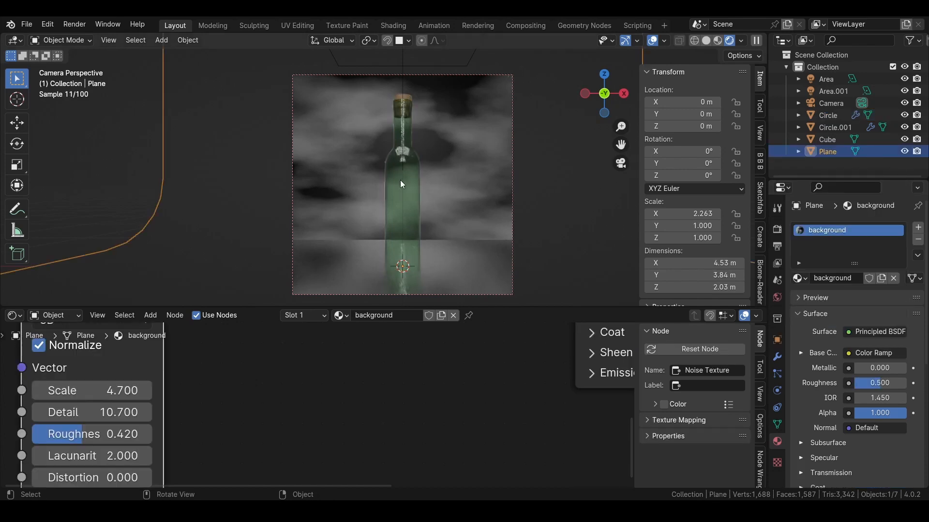
Select the bottle and its cap together and raise them about 0.118 m along Z onto the slab
scroll(411, 175, "up", 1)
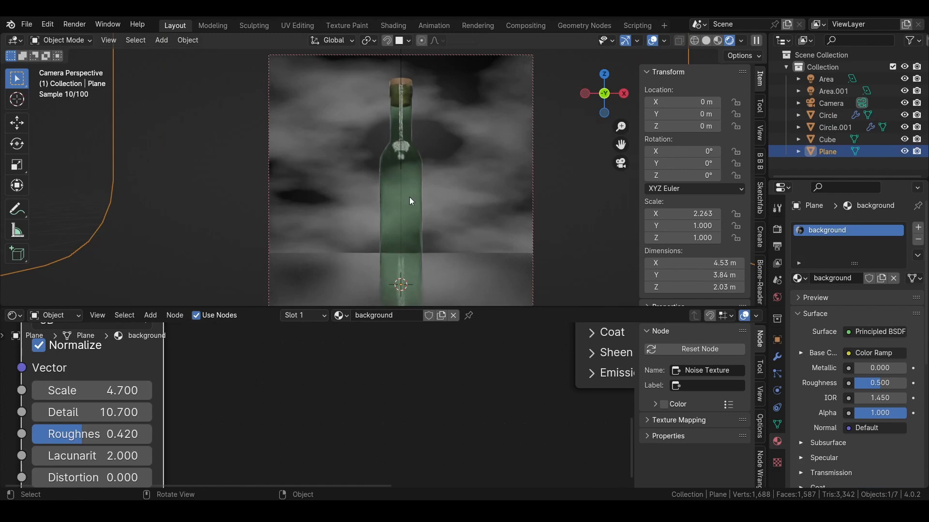
left_click(410, 198)
left_click(407, 90, "shift")
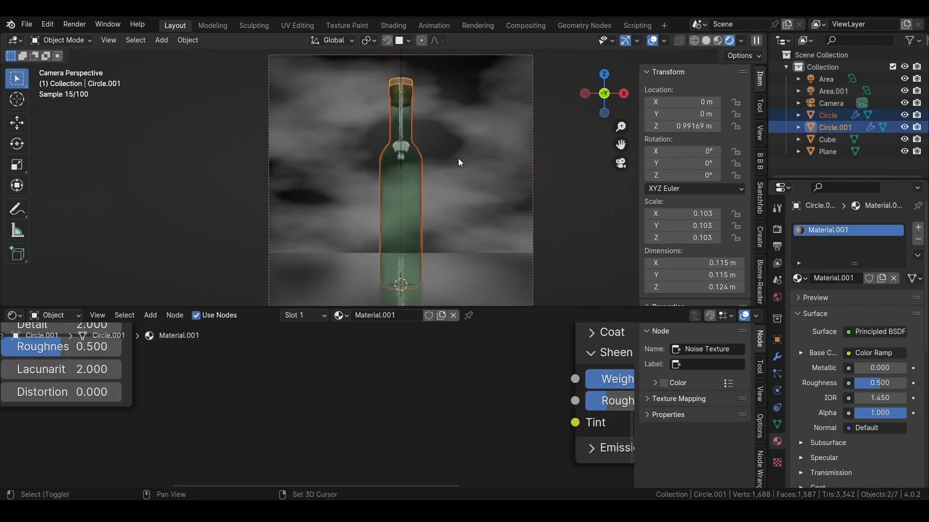
key("g")
key("z")
left_click(475, 280)
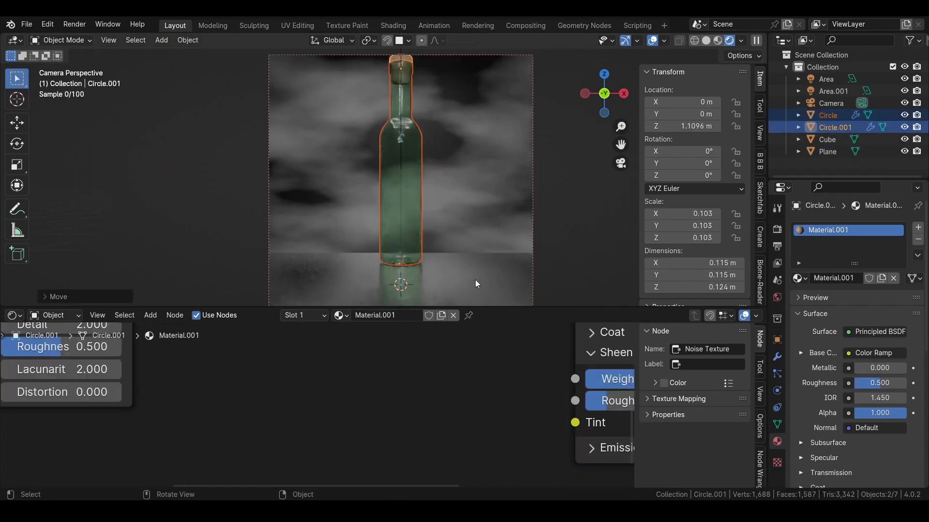
Adjust the camera's height along Z to about 0.608 m to frame the raised bottle
left_click(465, 54)
key("g")
key("z")
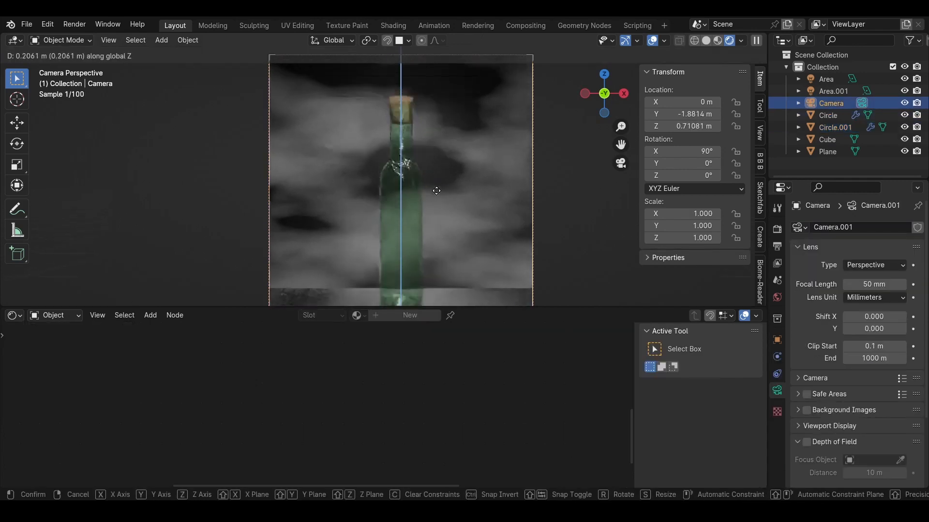
left_click(436, 191)
scroll(443, 214, "down", 2)
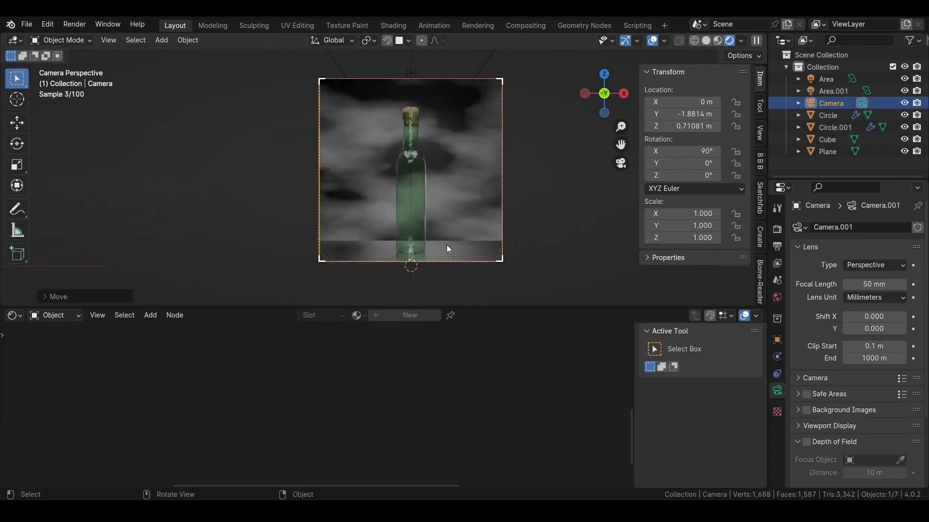
key("g")
key("z")
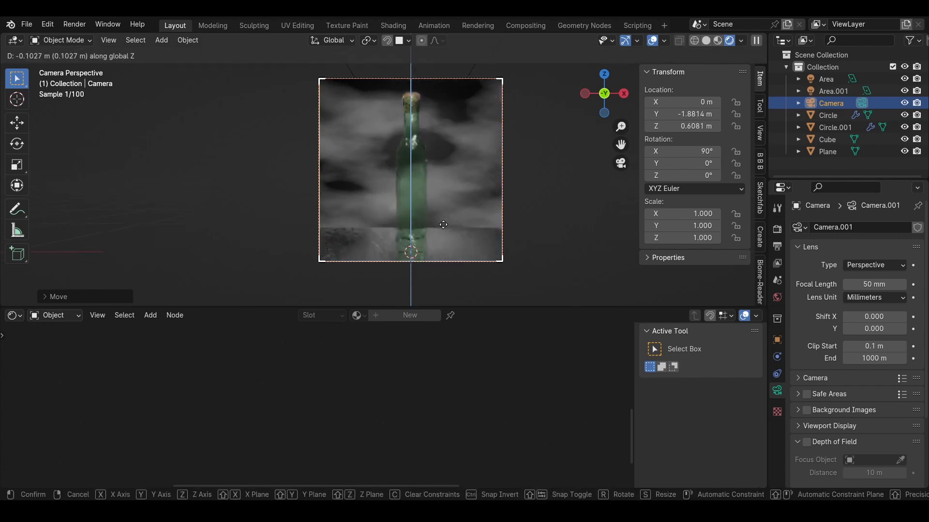
left_click(444, 226)
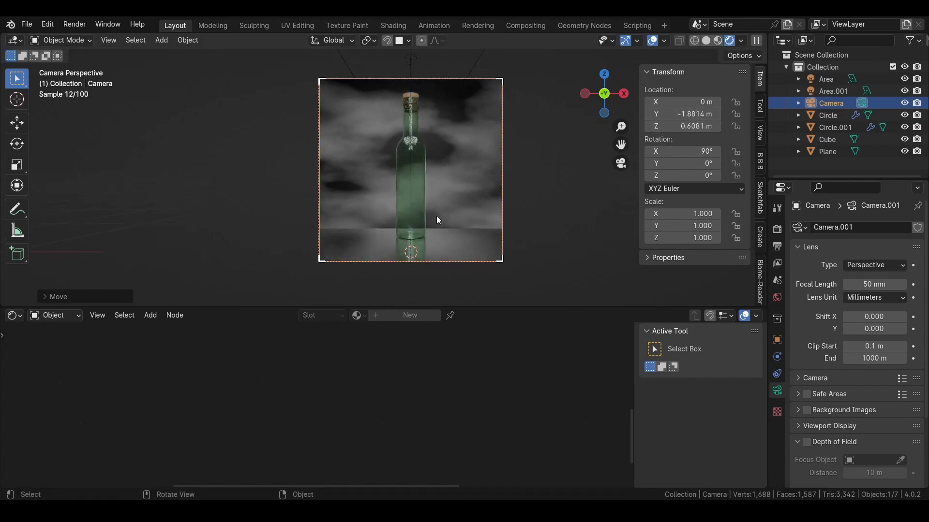
With X-ray on, select the faces of the bottle's straight lower body, duplicate them in place and scale the copy down slightly
scroll(413, 143, "up", 2)
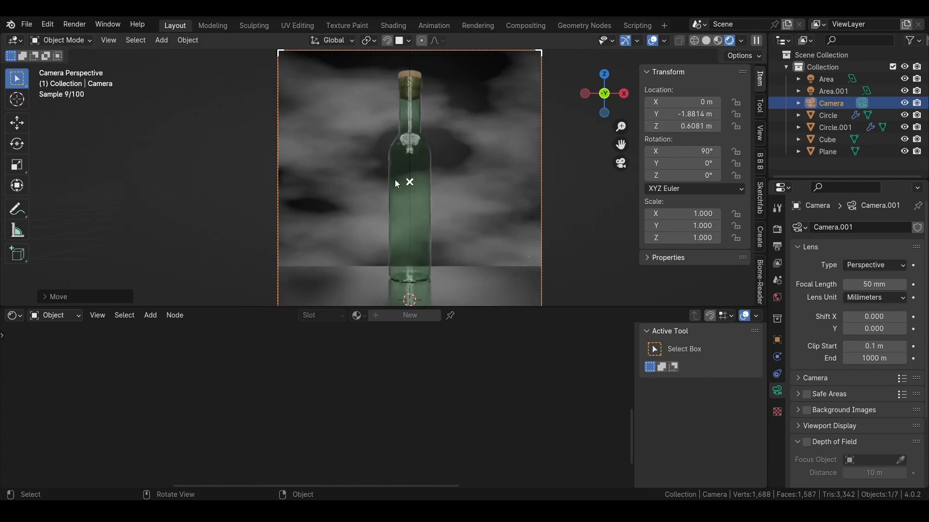
left_click(433, 212)
key("Tab")
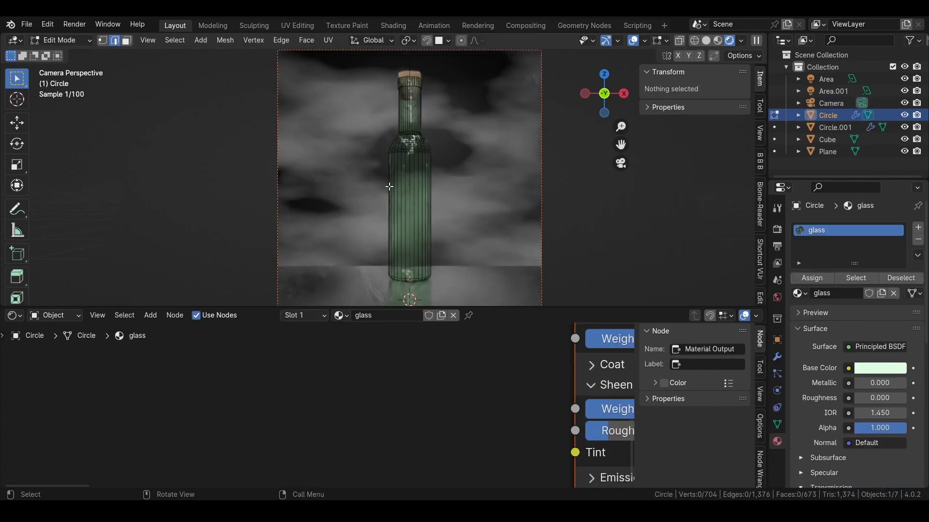
left_click(103, 40)
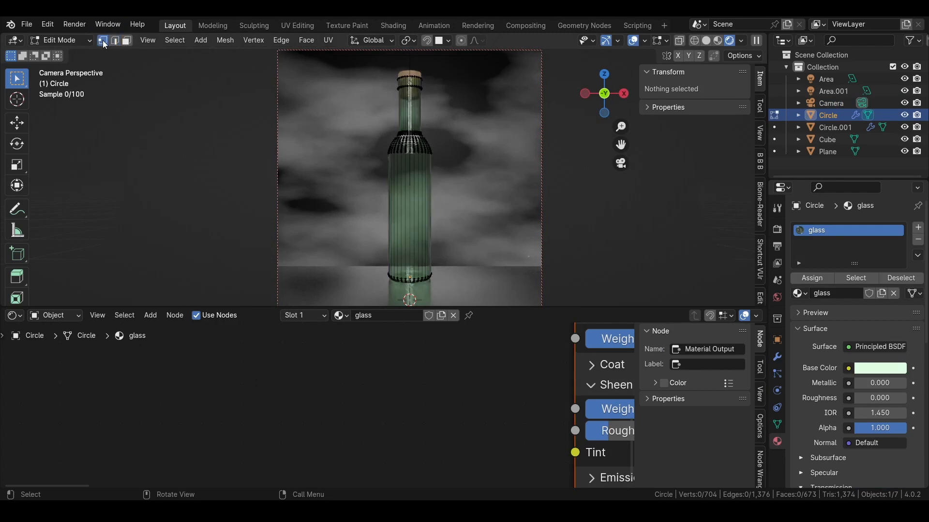
left_click(126, 41)
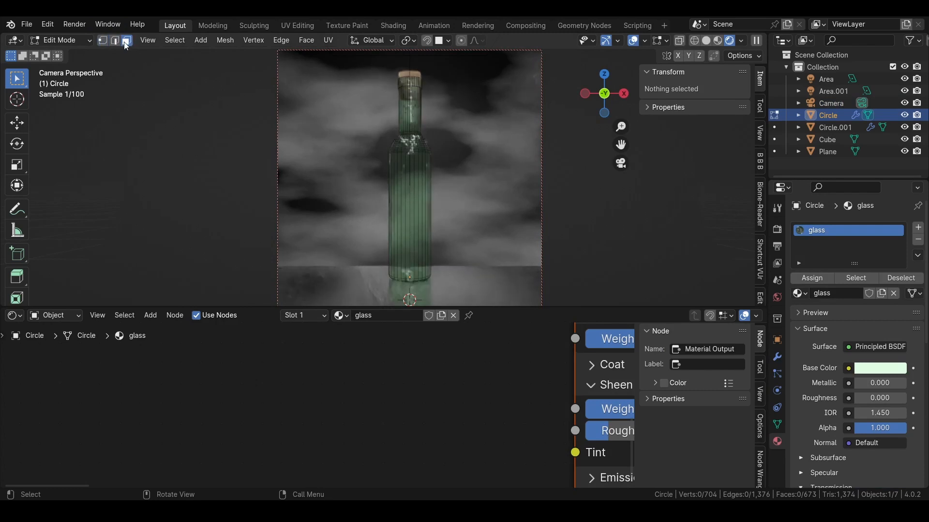
left_click(680, 41)
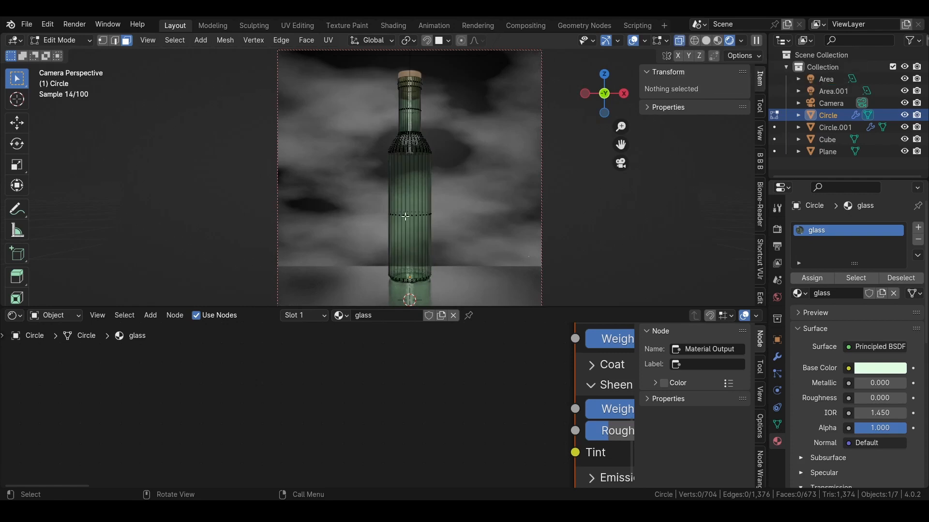
left_click_drag(365, 163, 485, 278)
key("g")
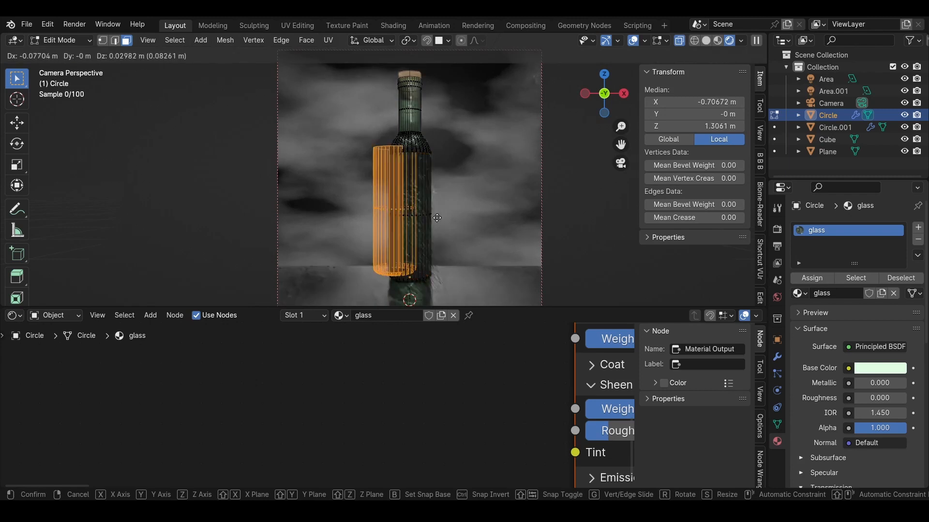
key("Escape")
key("s")
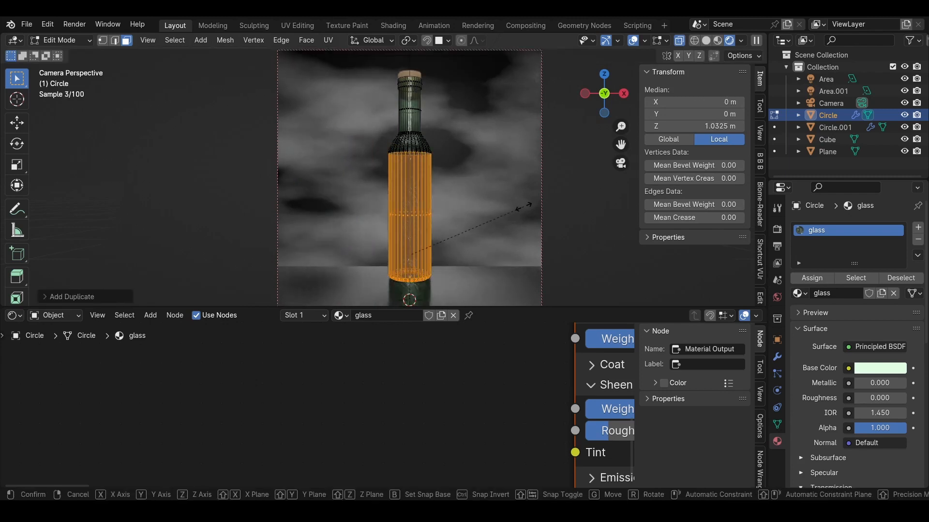
left_click(504, 208)
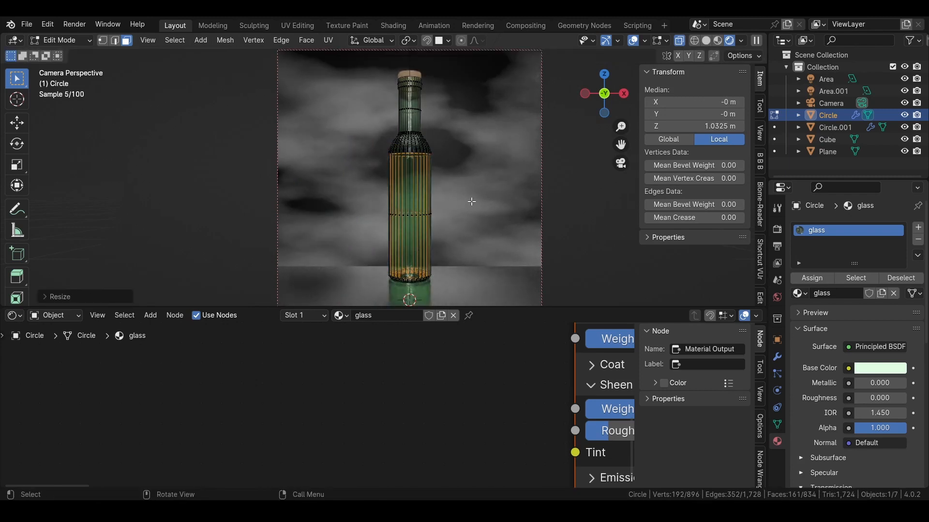
Separate the duplicated inner faces into their own object and rename it liquid
key("p")
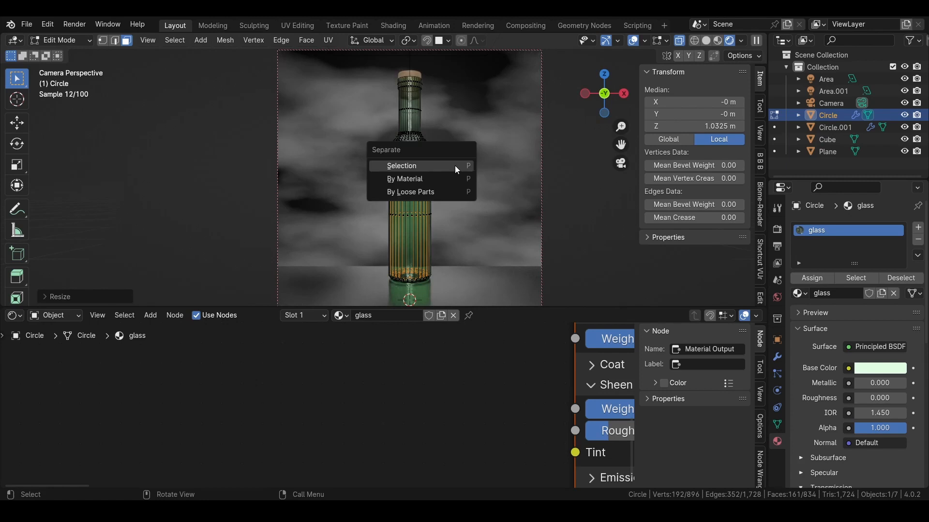
left_click(457, 166)
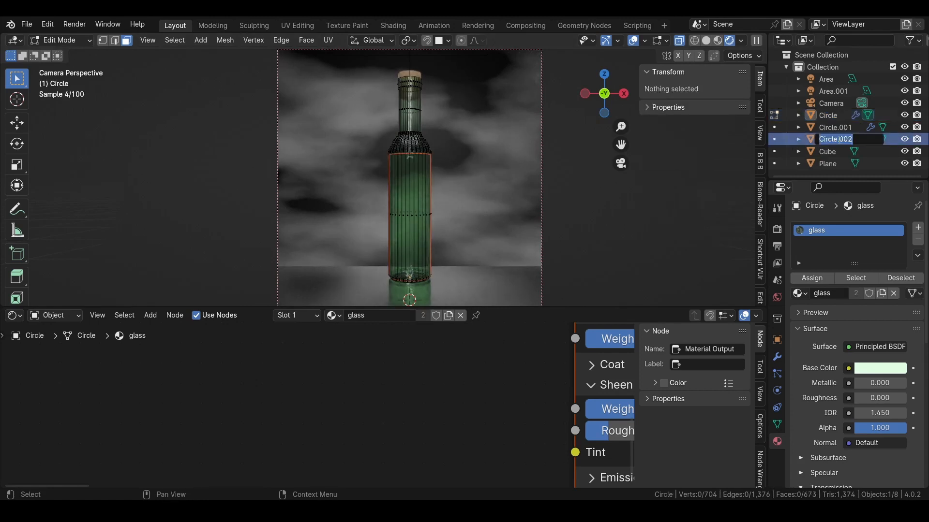
type("liquid")
key("Return")
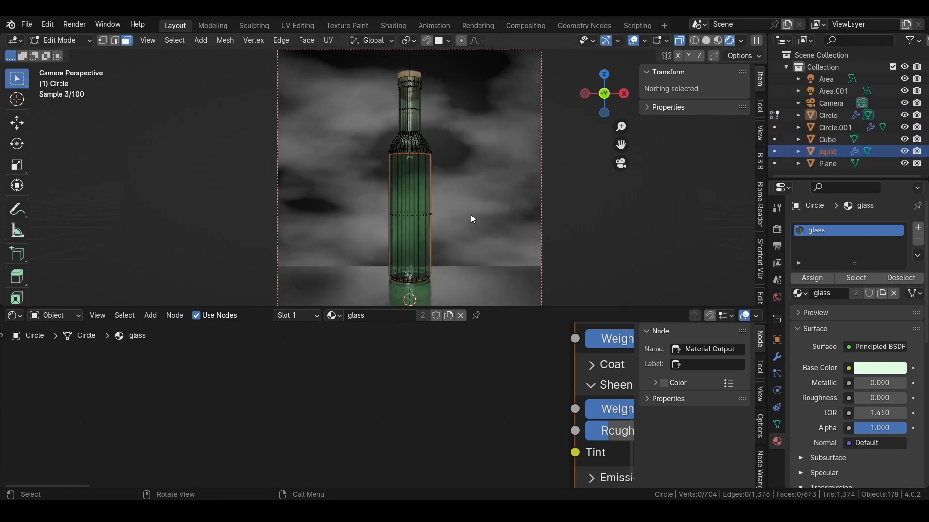
Close the liquid mesh by filling its open top edge loop with a face
key("Tab")
left_click(406, 196, "shift")
key("Tab")
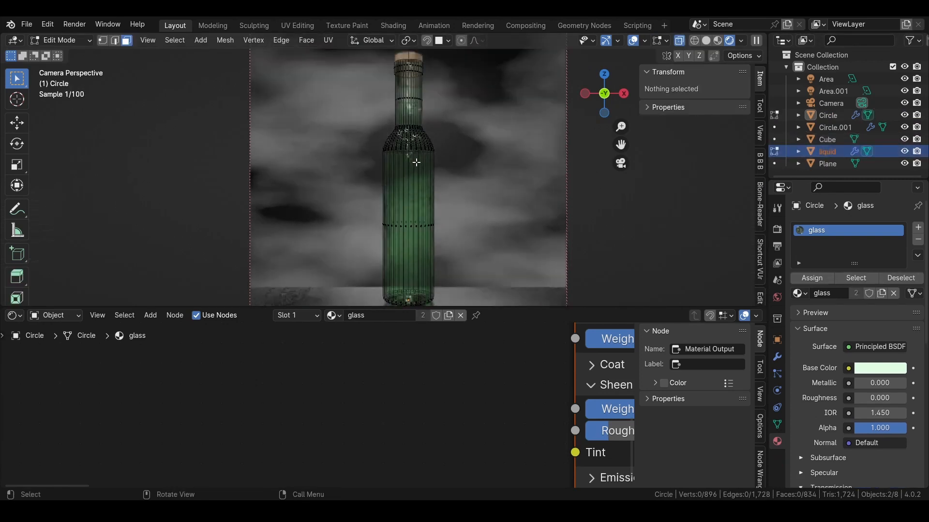
key("Tab")
left_click(825, 152)
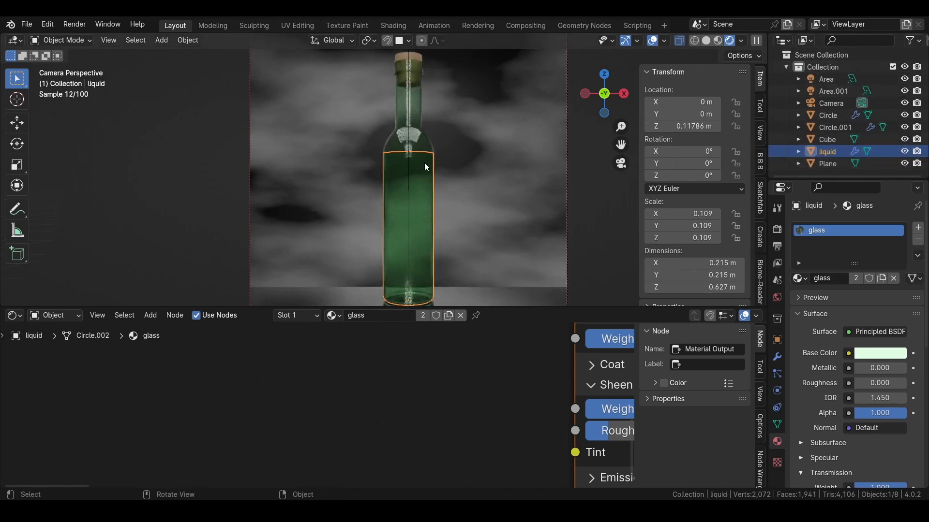
key("Tab")
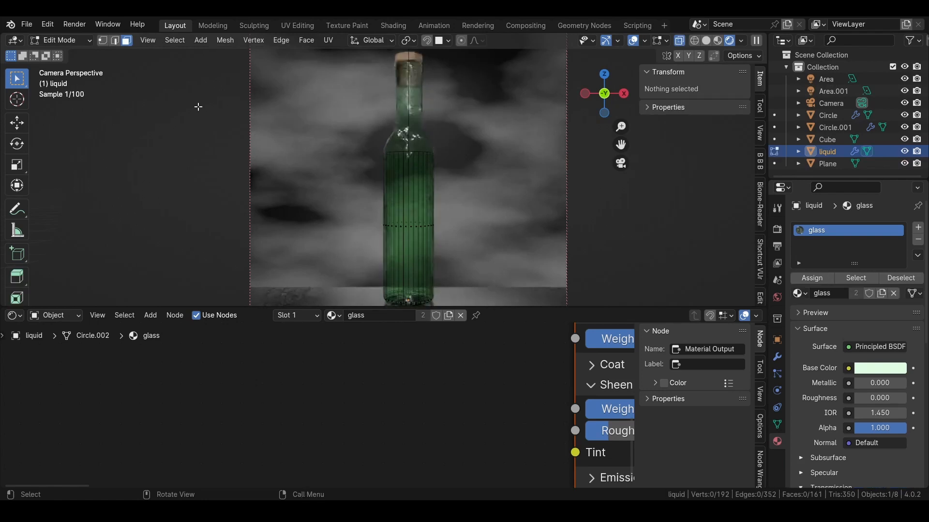
left_click(103, 41)
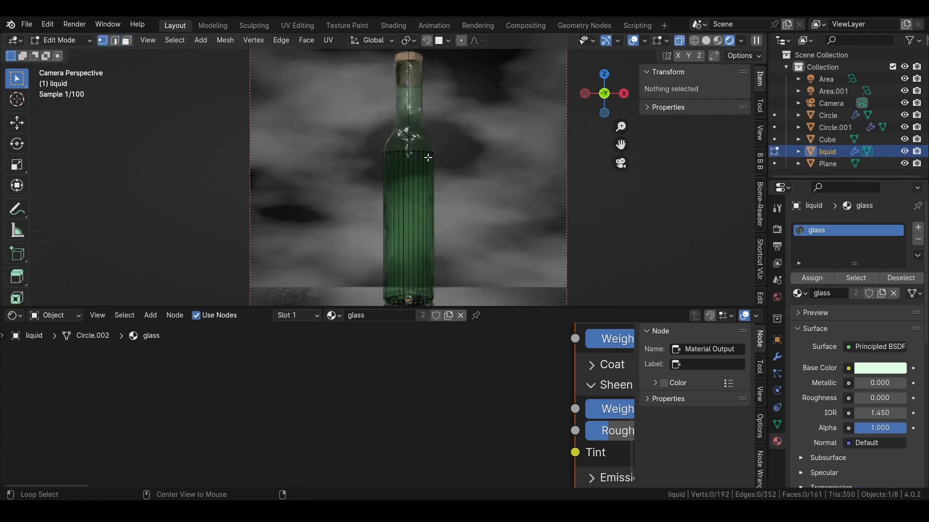
left_click(423, 153, "alt")
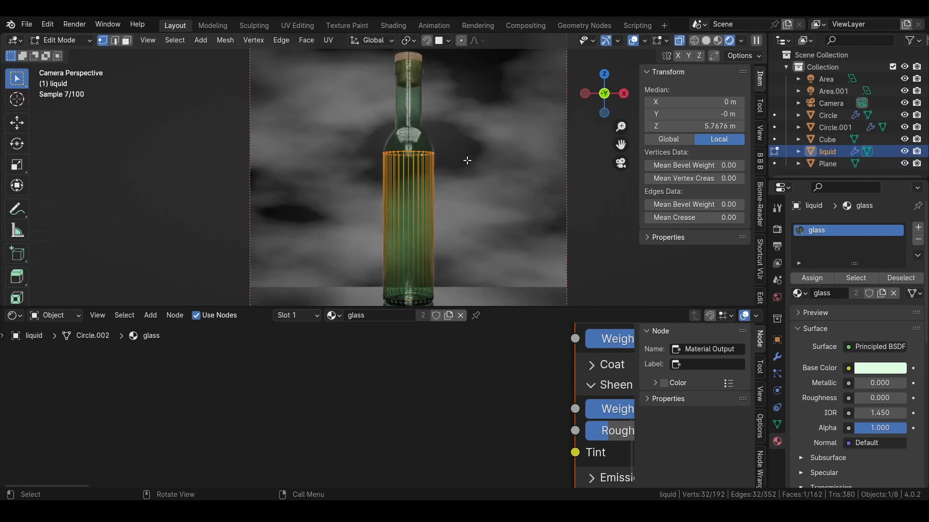
key("Tab")
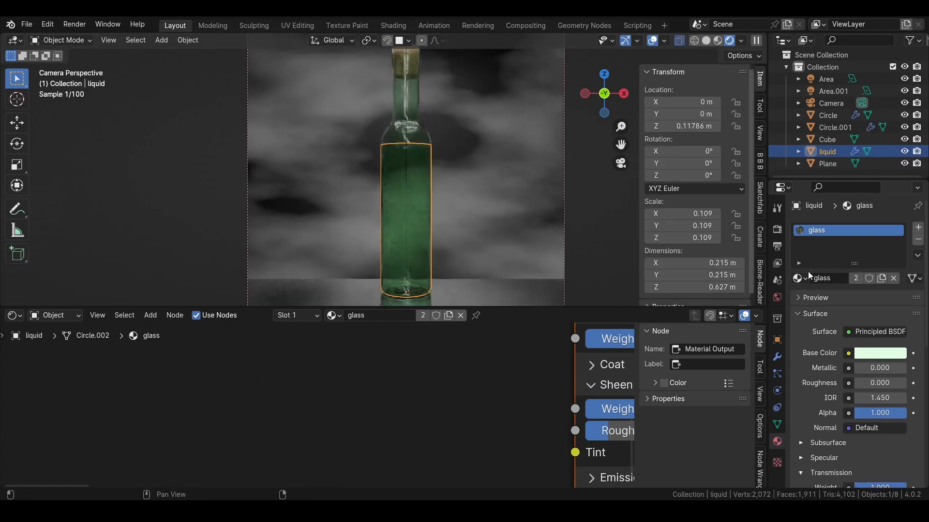
Replace the liquid object's glass material with a new material named liquid
left_click(893, 278)
left_click(857, 279)
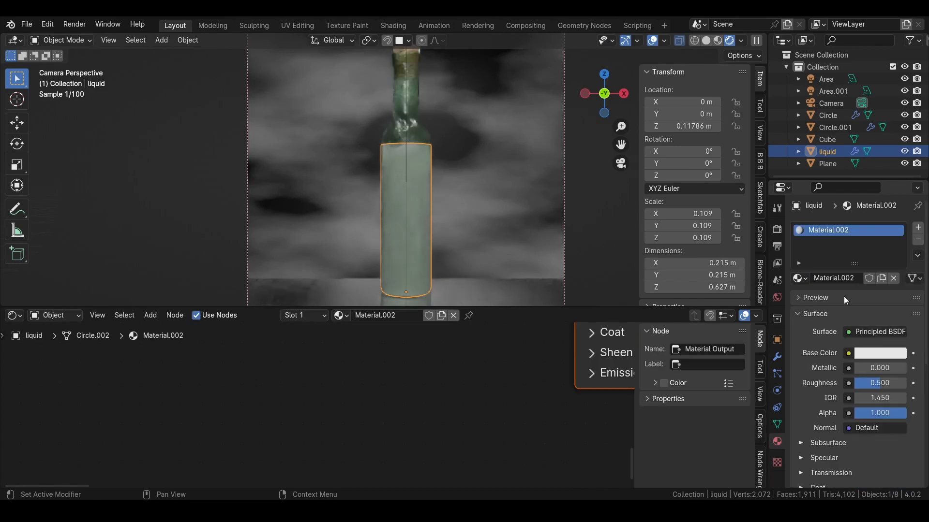
left_click(840, 279)
type("l")
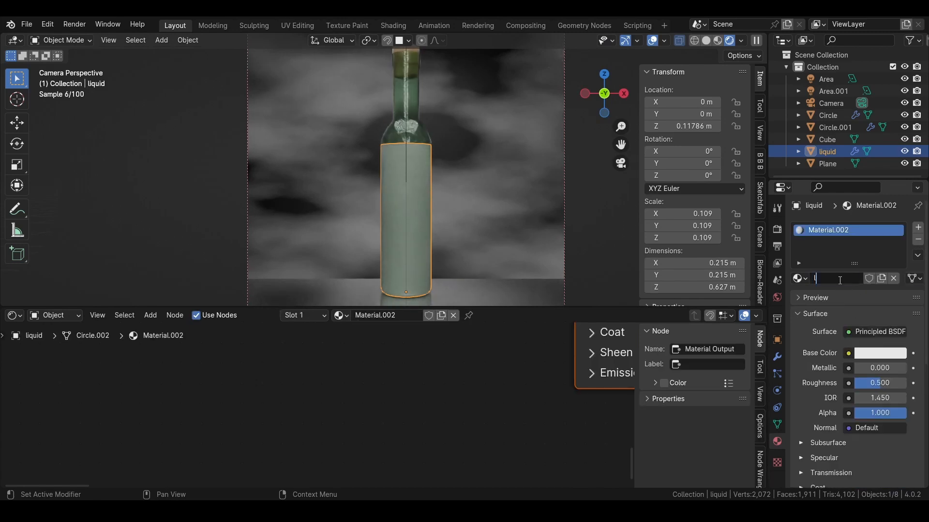
type("iquid")
key("Return")
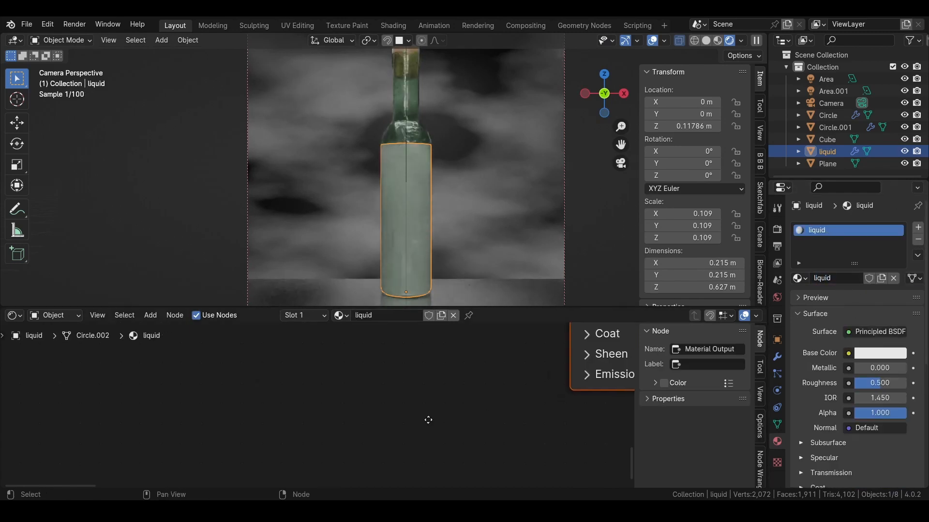
Replace the liquid material's Principled BSDF with a Principled Volume node connected to the Material Output's Volume input
scroll(354, 402, "up", 2)
left_click(320, 349)
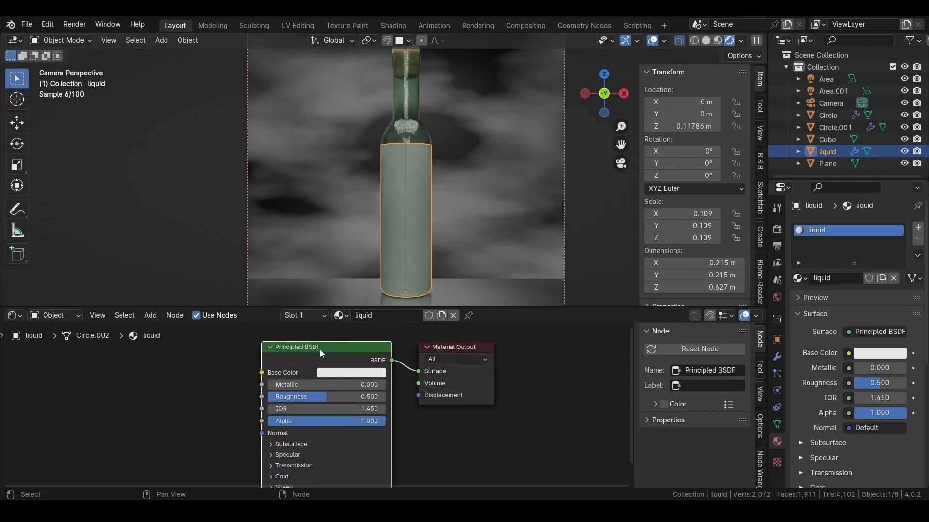
key("Delete")
key("shift+a")
left_click(256, 352)
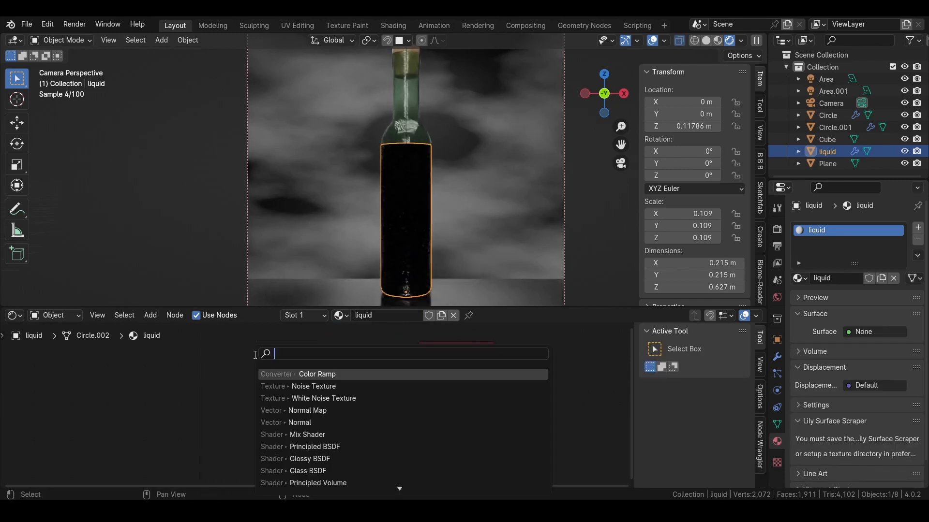
type("vl")
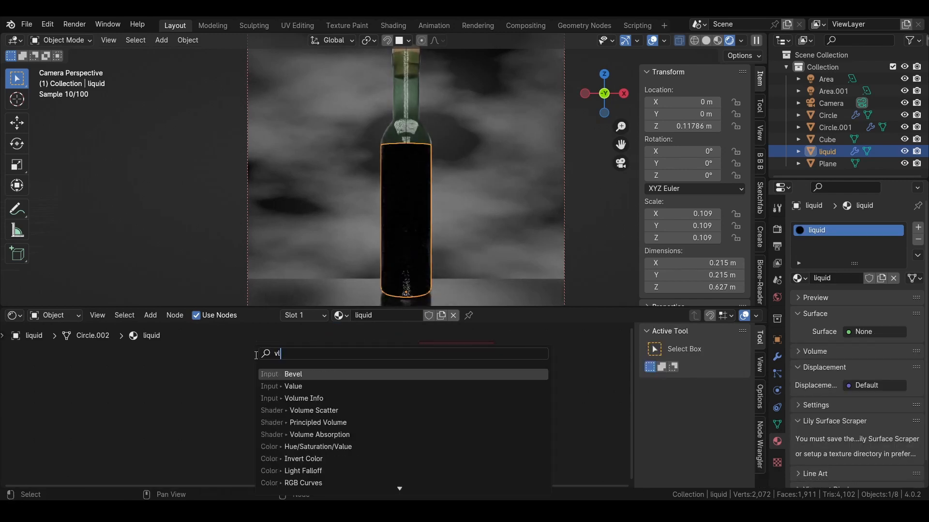
key("BackSpace")
type("olue")
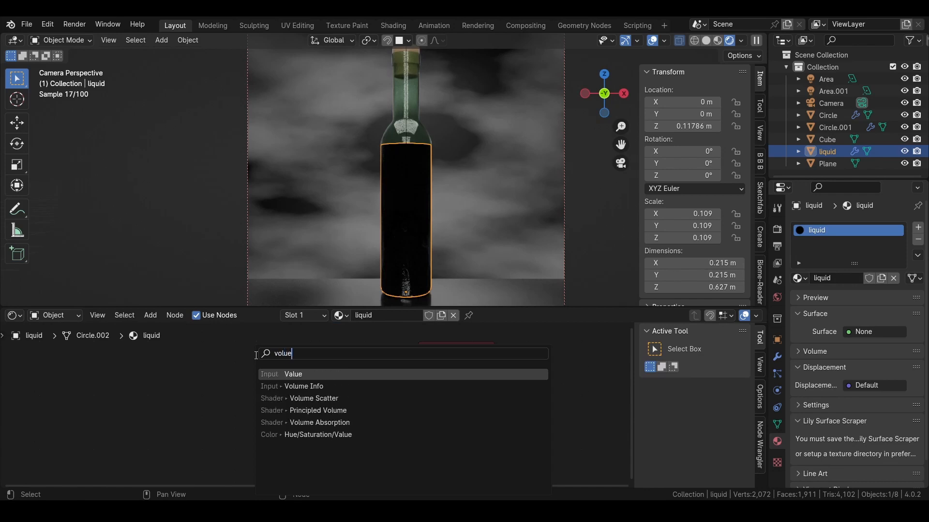
key("BackSpace")
key("BackSpace")
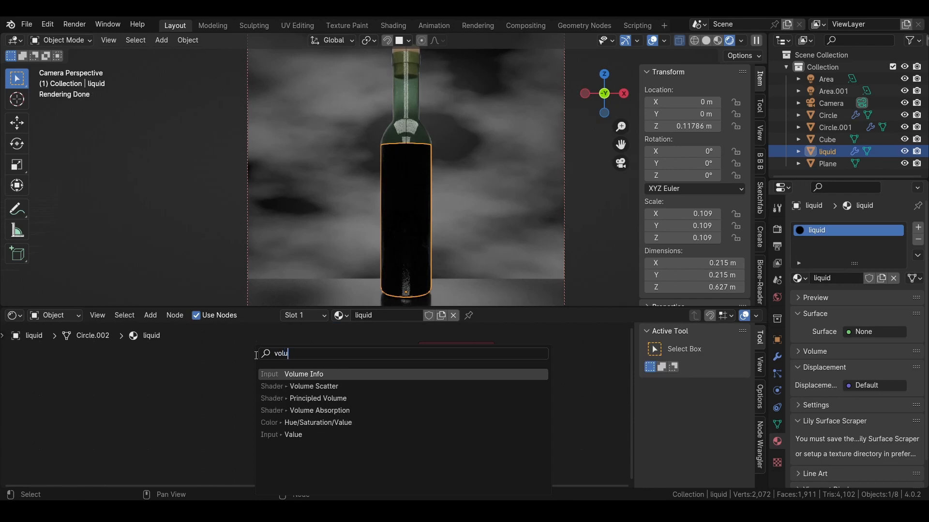
type("ume")
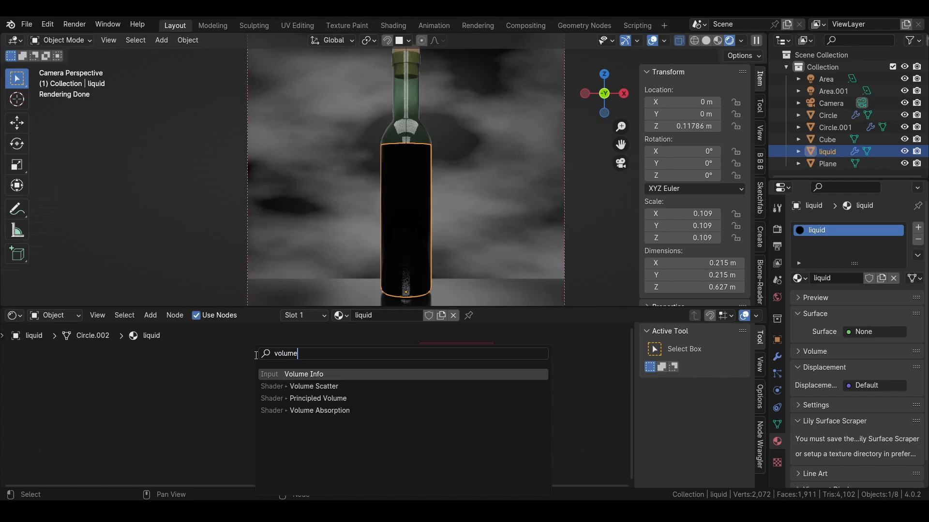
left_click(357, 399)
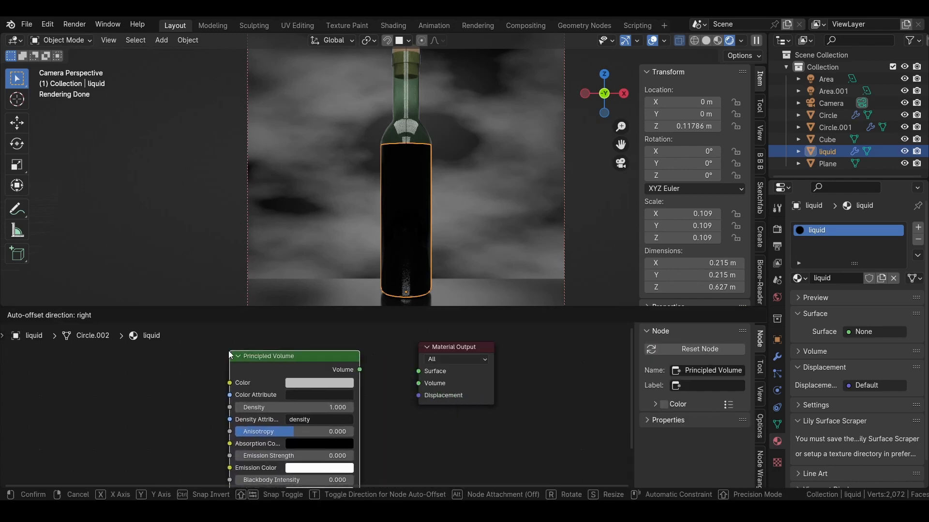
left_click(228, 356)
left_click_drag(358, 370, 419, 383)
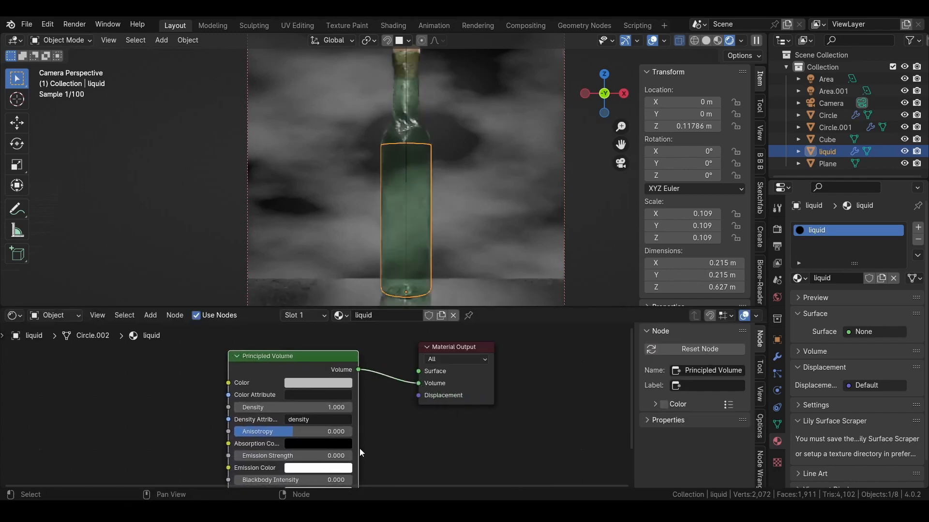
Set the Principled Volume's Density to 83.200 and check the liquid without its selection outline
middle_click_drag(360, 450, 361, 438)
scroll(271, 396, "up", 1)
scroll(290, 395, "down", 1)
scroll(295, 394, "up", 1)
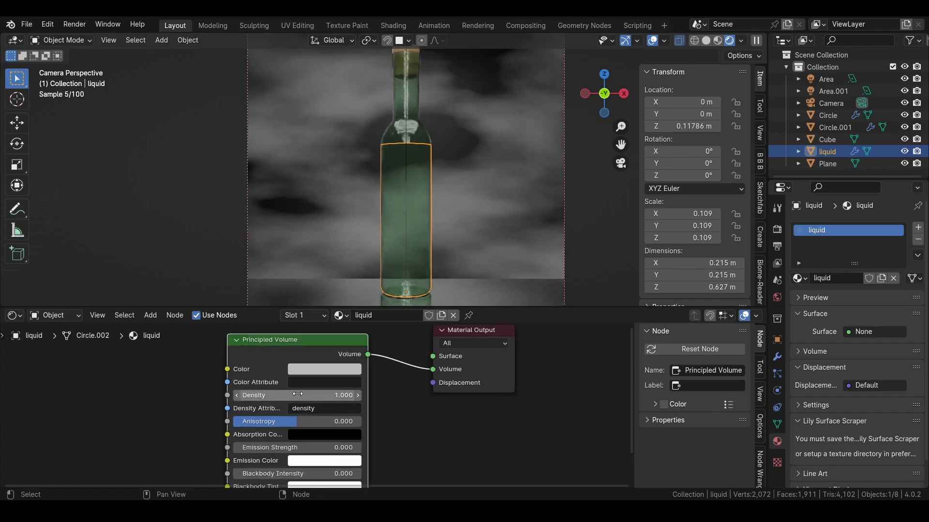
scroll(310, 391, "up", 2)
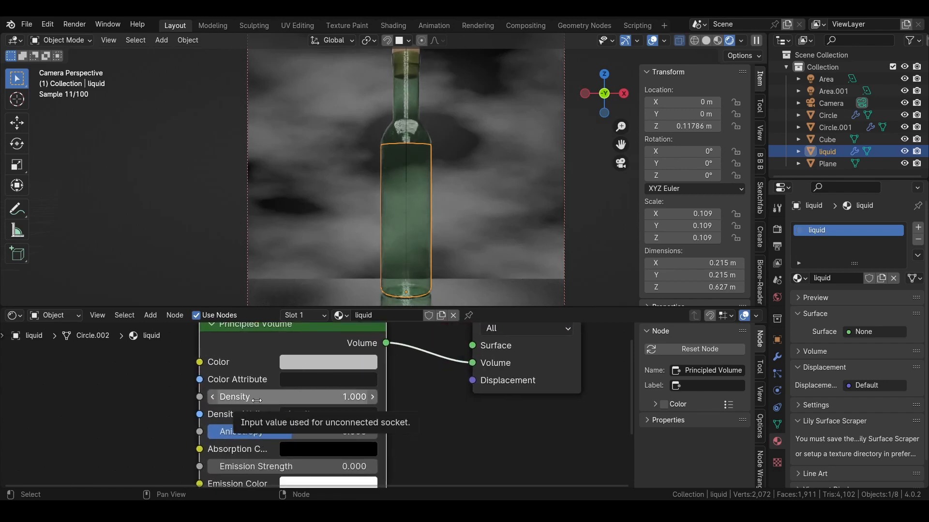
left_click_drag(256, 401, 348, 396)
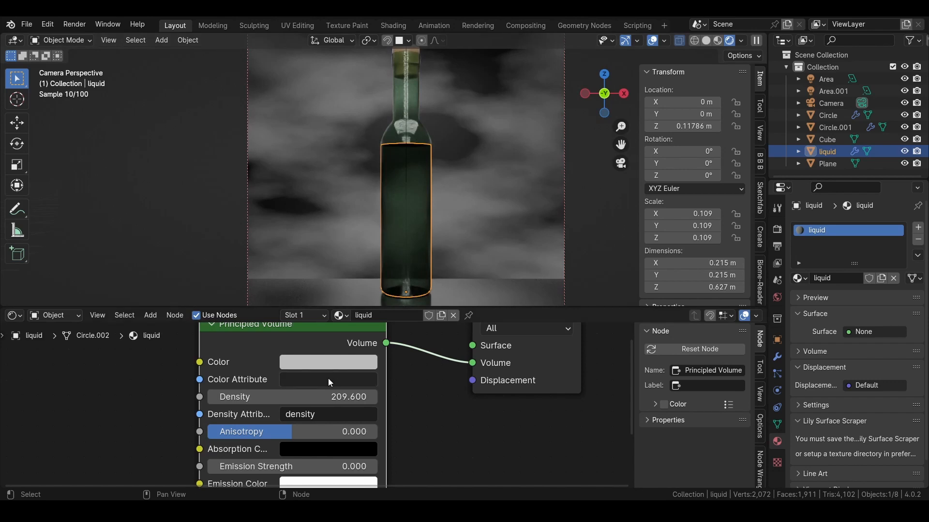
mouse_move(328, 396)
left_mouse_down()
mouse_move(291, 396)
mouse_move(331, 396)
mouse_move(317, 396)
left_mouse_up()
left_click(487, 157)
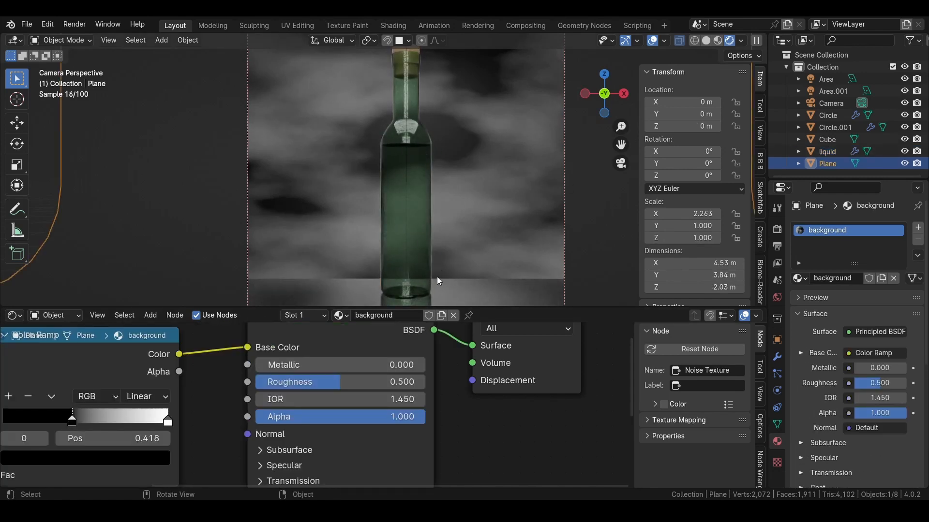
left_click(414, 171)
left_click(411, 164)
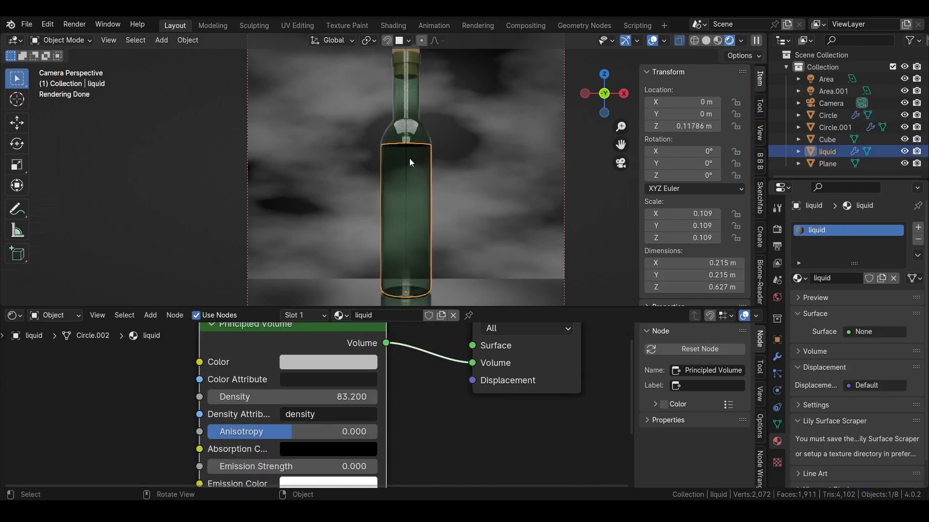
Raise the maximum Volume bounces in the render Light Paths settings to 2 and inspect the liquid surface up close
left_click(777, 230)
scroll(815, 394, "down", 8)
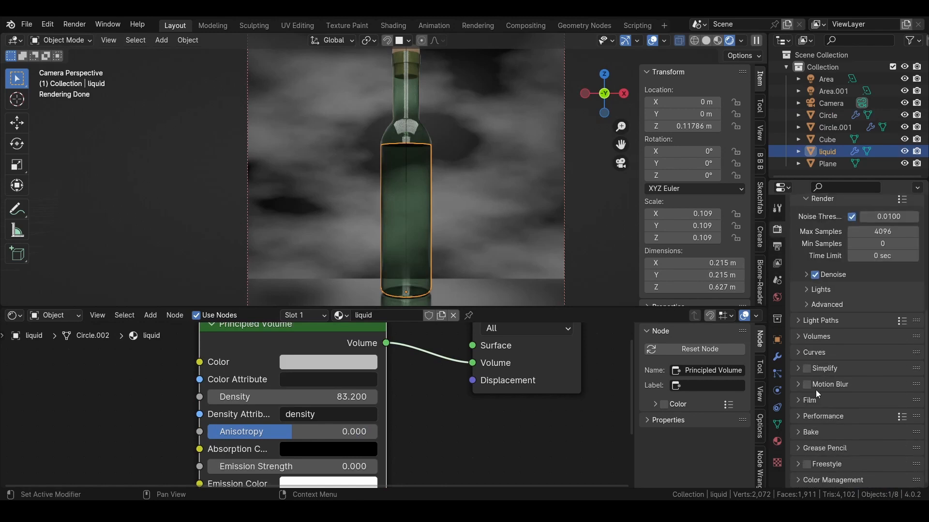
left_click(801, 321)
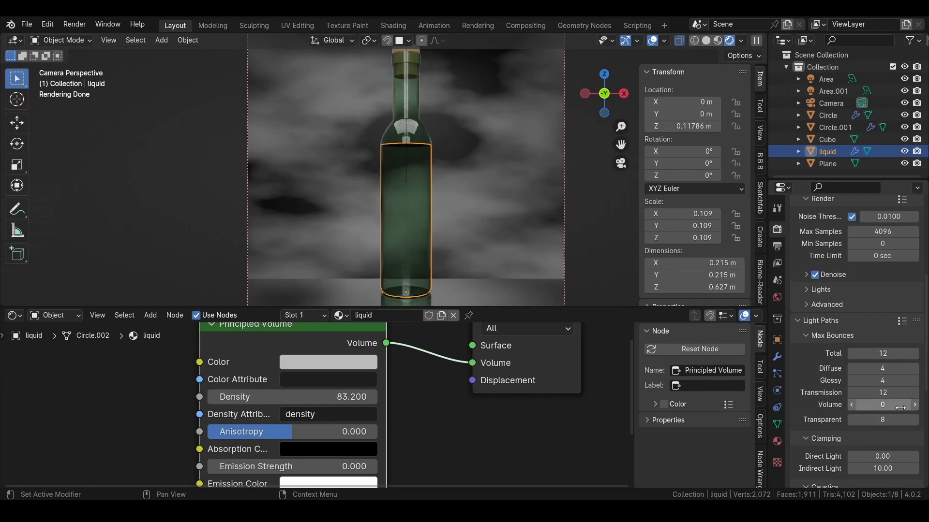
left_click(918, 407)
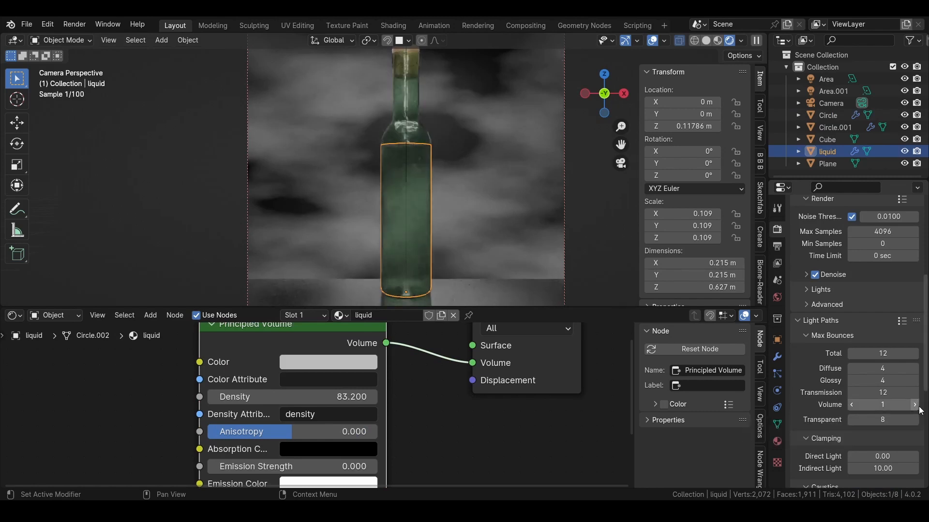
left_click(918, 407)
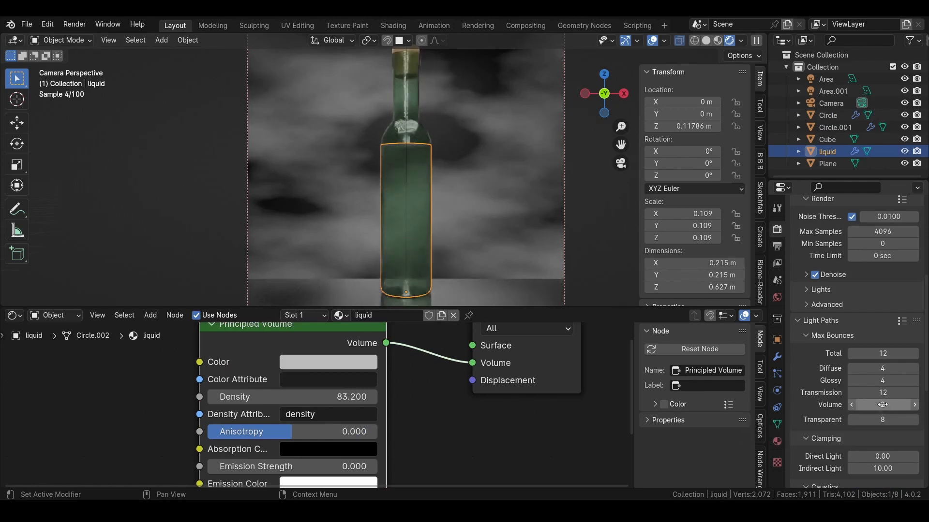
scroll(408, 142, "up", 4)
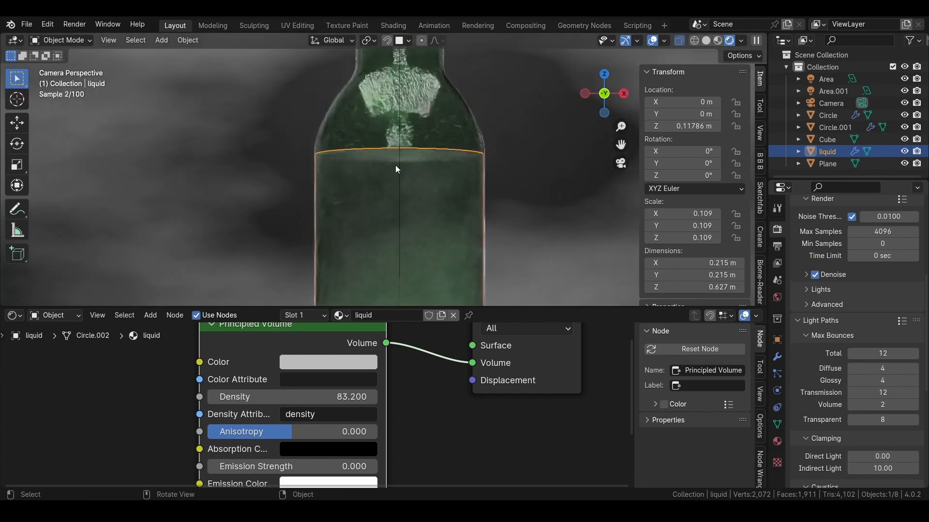
Drop the maximum Volume bounces to 0 to compare the liquid's look, and raise them to 3
left_click(852, 405)
left_click(852, 405)
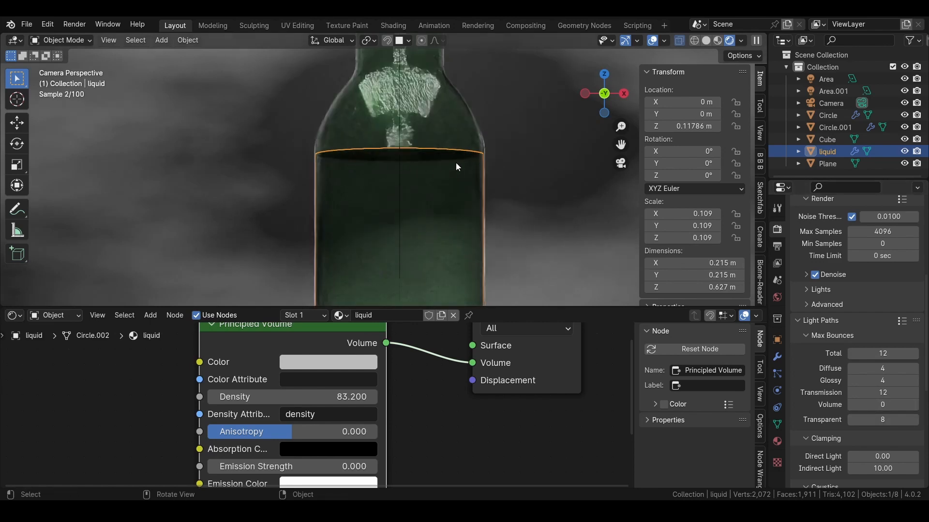
left_click(915, 405)
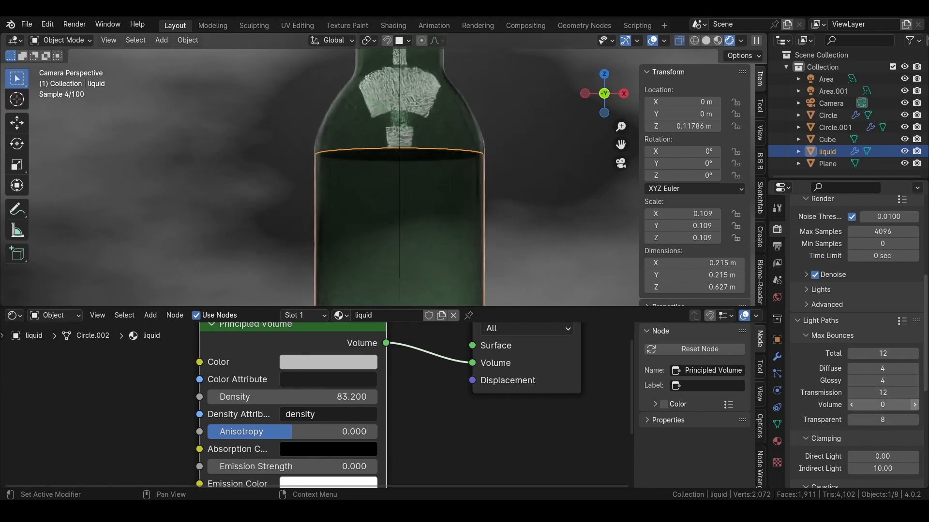
left_click(915, 406)
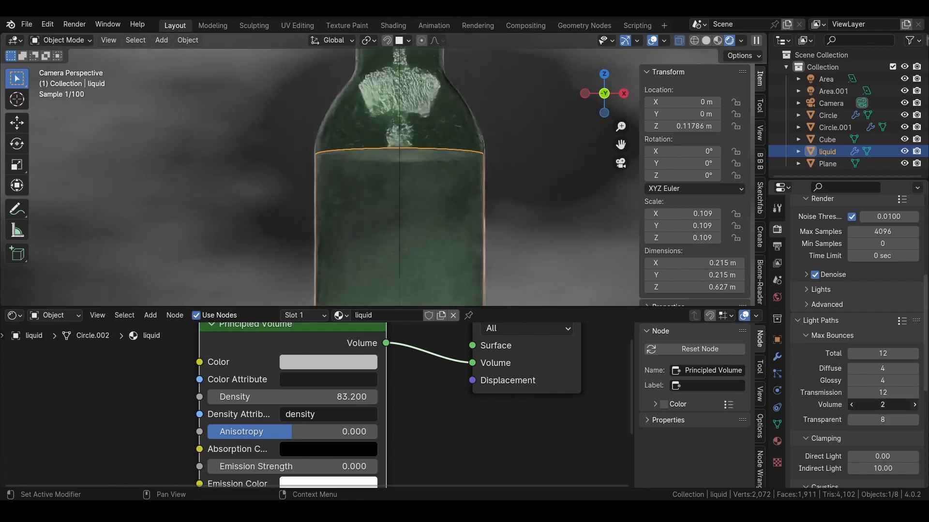
left_click(915, 406)
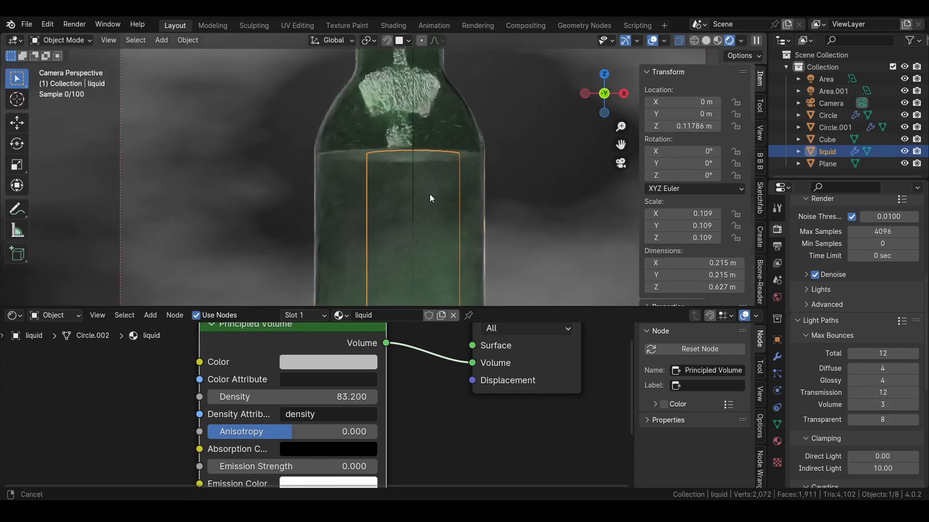
Set the Roughness of the ground slab's ground_panel material to 0.000
scroll(434, 231, "down", 5)
left_click(489, 167)
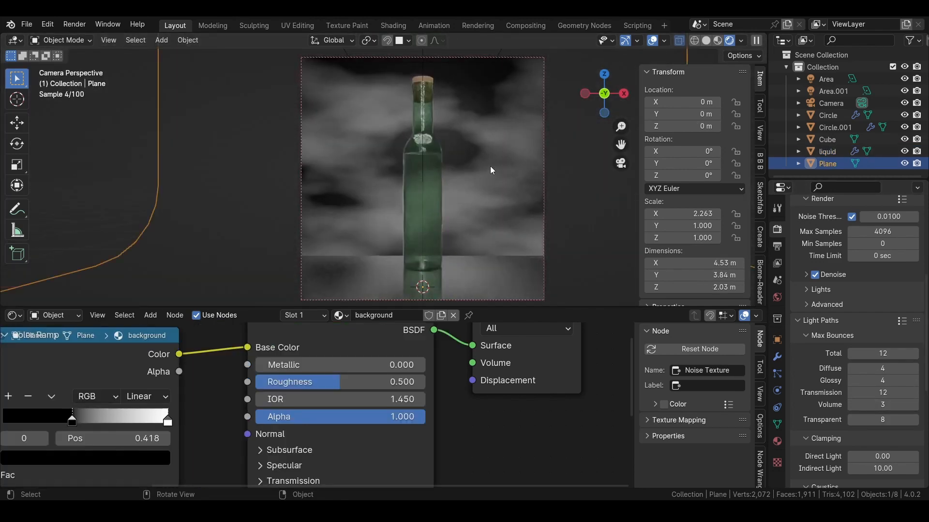
left_click(477, 272)
middle_click_drag(338, 380, 325, 379)
left_click_drag(325, 379, 295, 380)
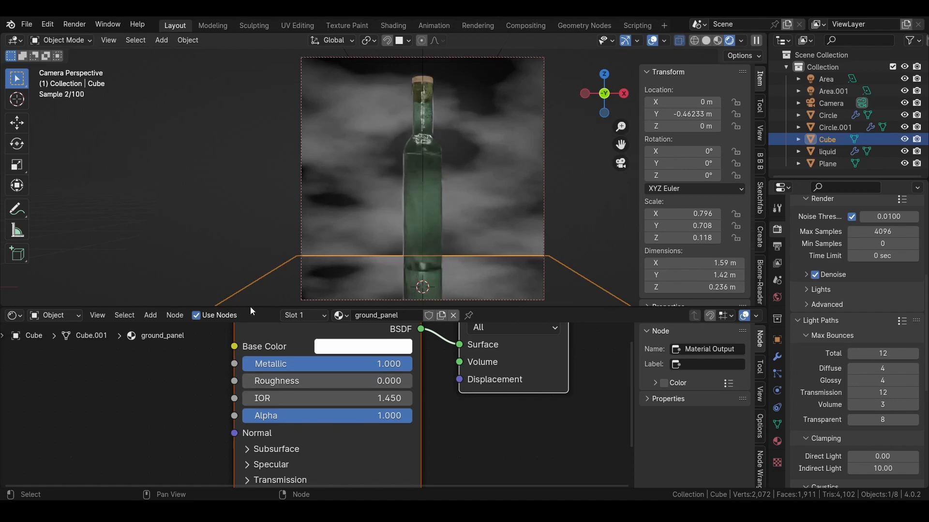
Redraw the render region around the whole camera frame and select the backdrop plane
left_click(247, 219)
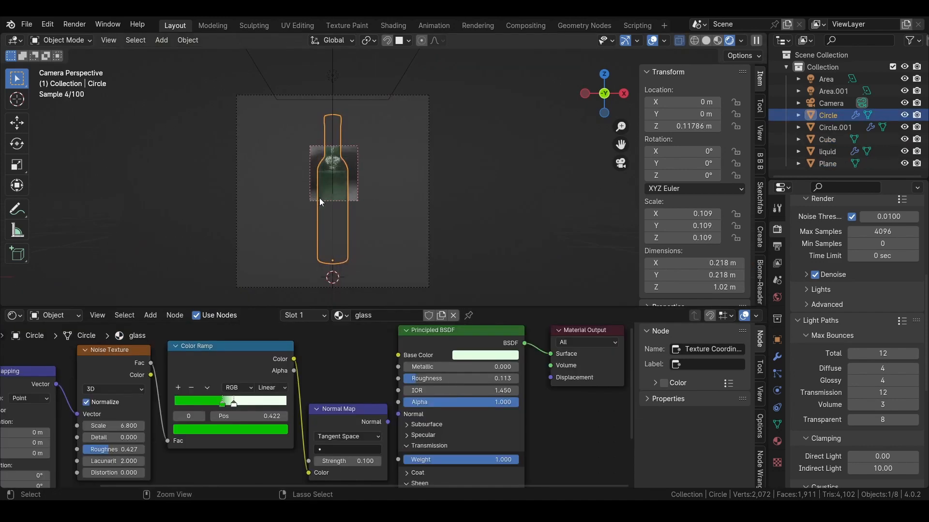
key("ctrl+b")
left_click_drag(230, 295, 431, 99)
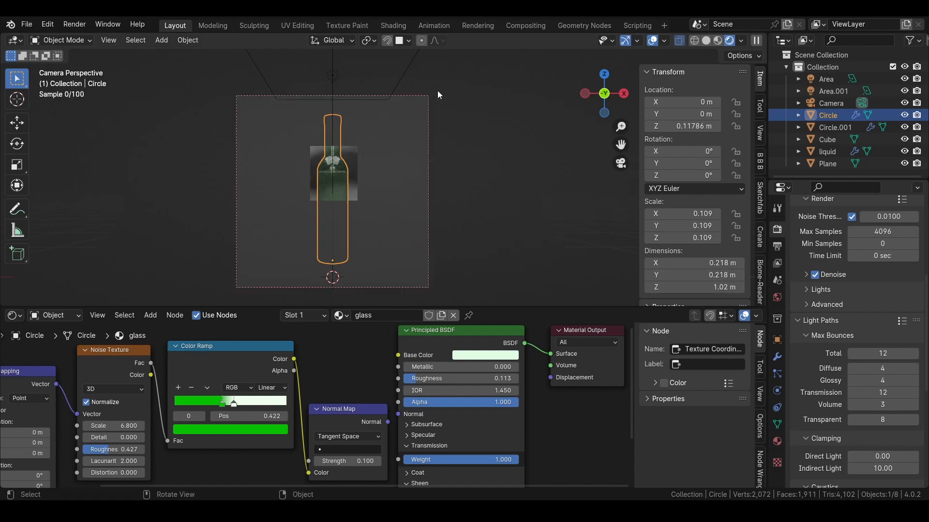
left_click(389, 167)
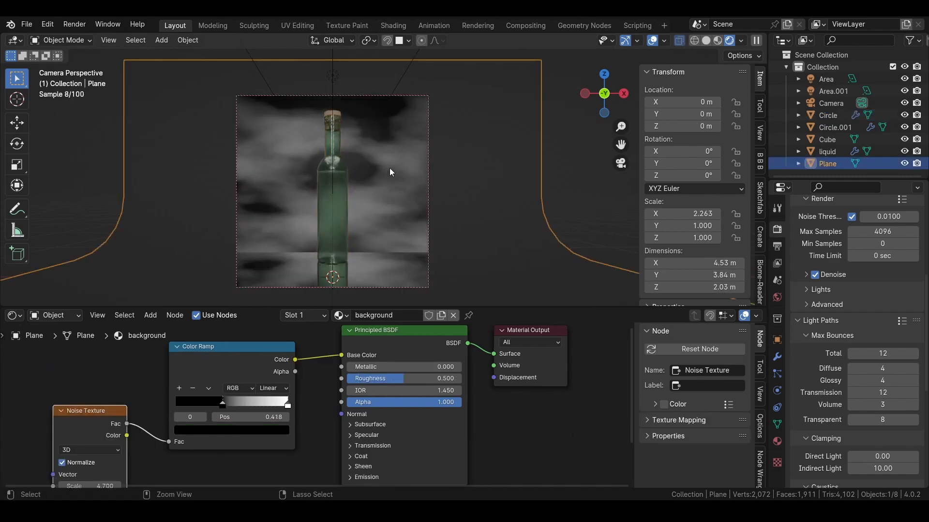